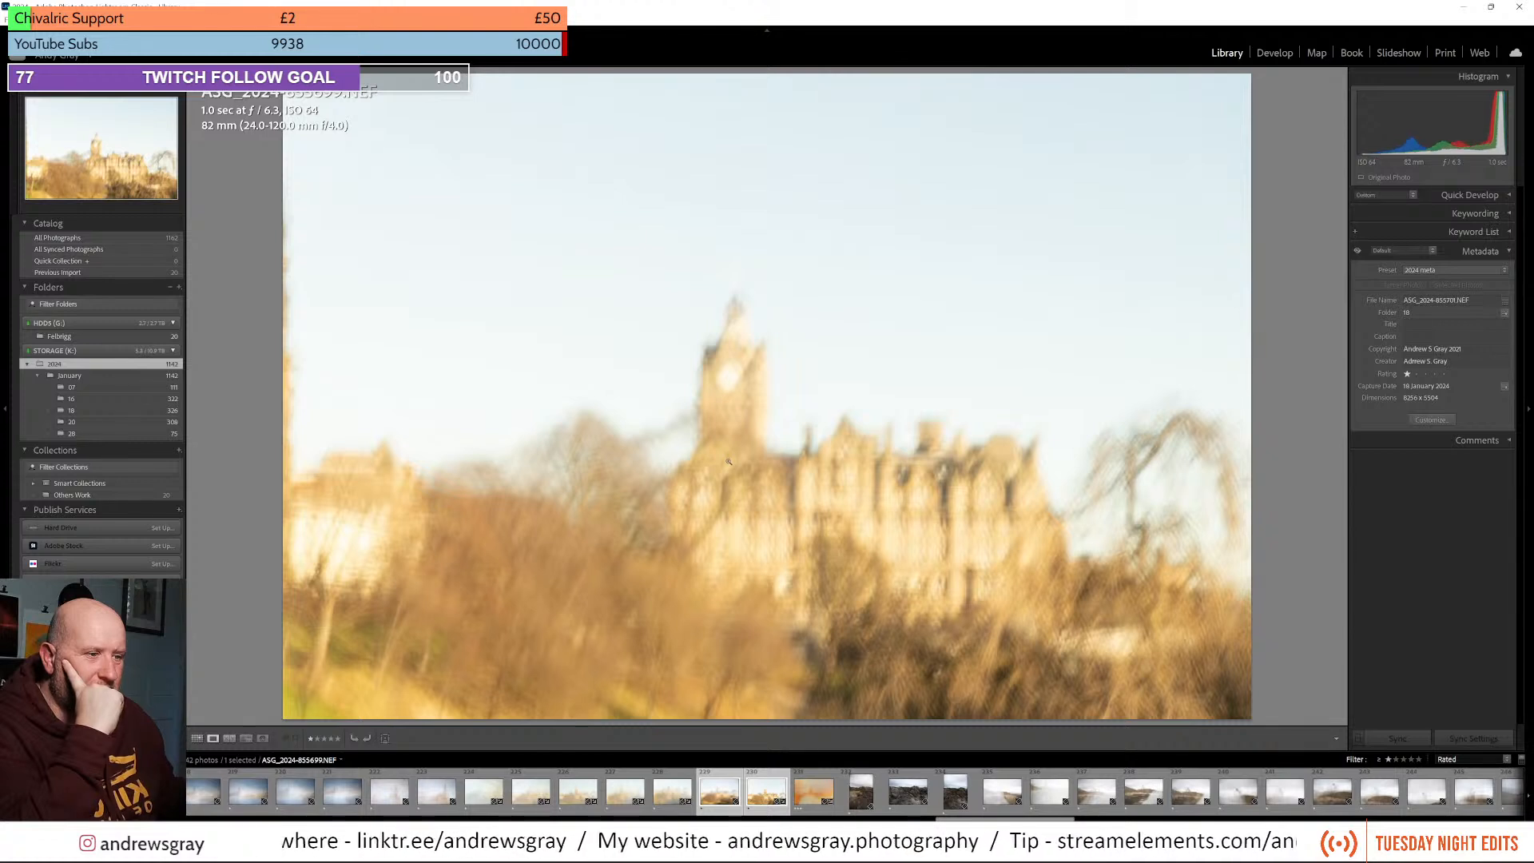
# Open the orange, blurred clock-tower TIFF for developing with its basic adjustments shown
pyautogui.press('Right')
pyautogui.press('Right')
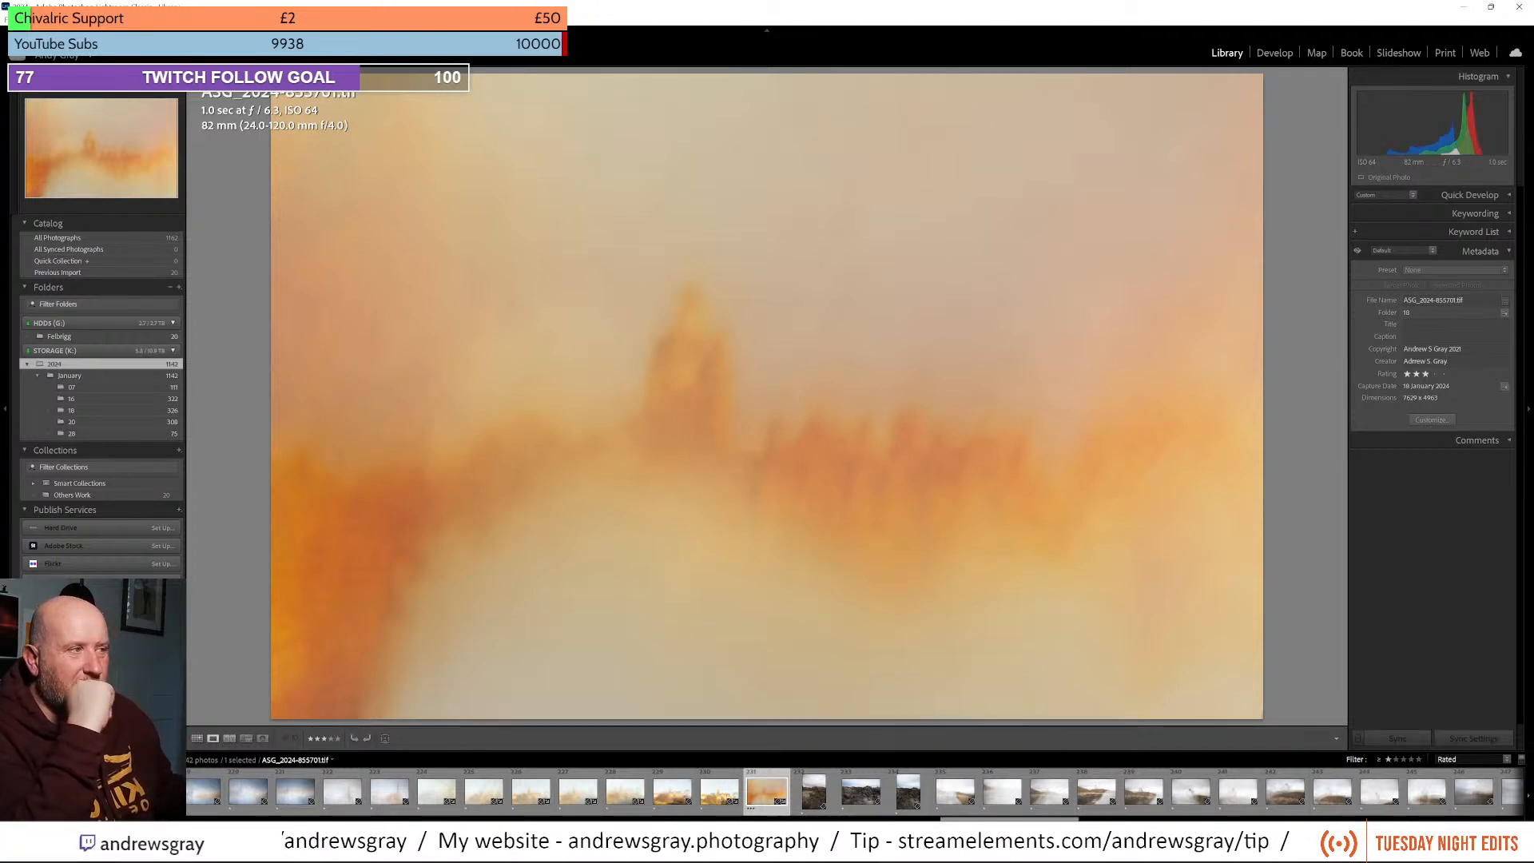
pyautogui.click(1279, 54)
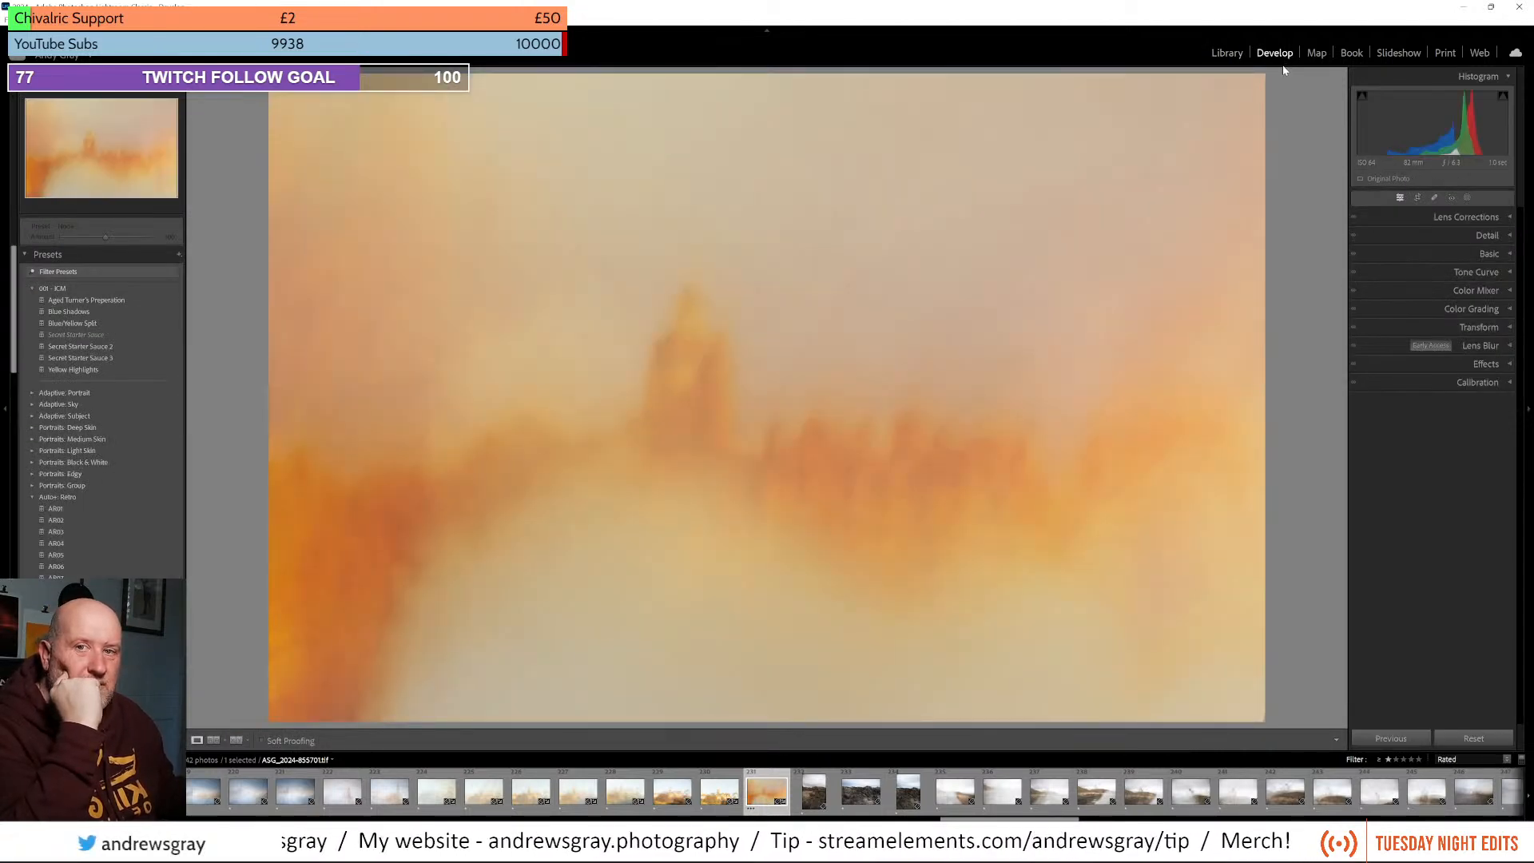
pyautogui.click(1489, 254)
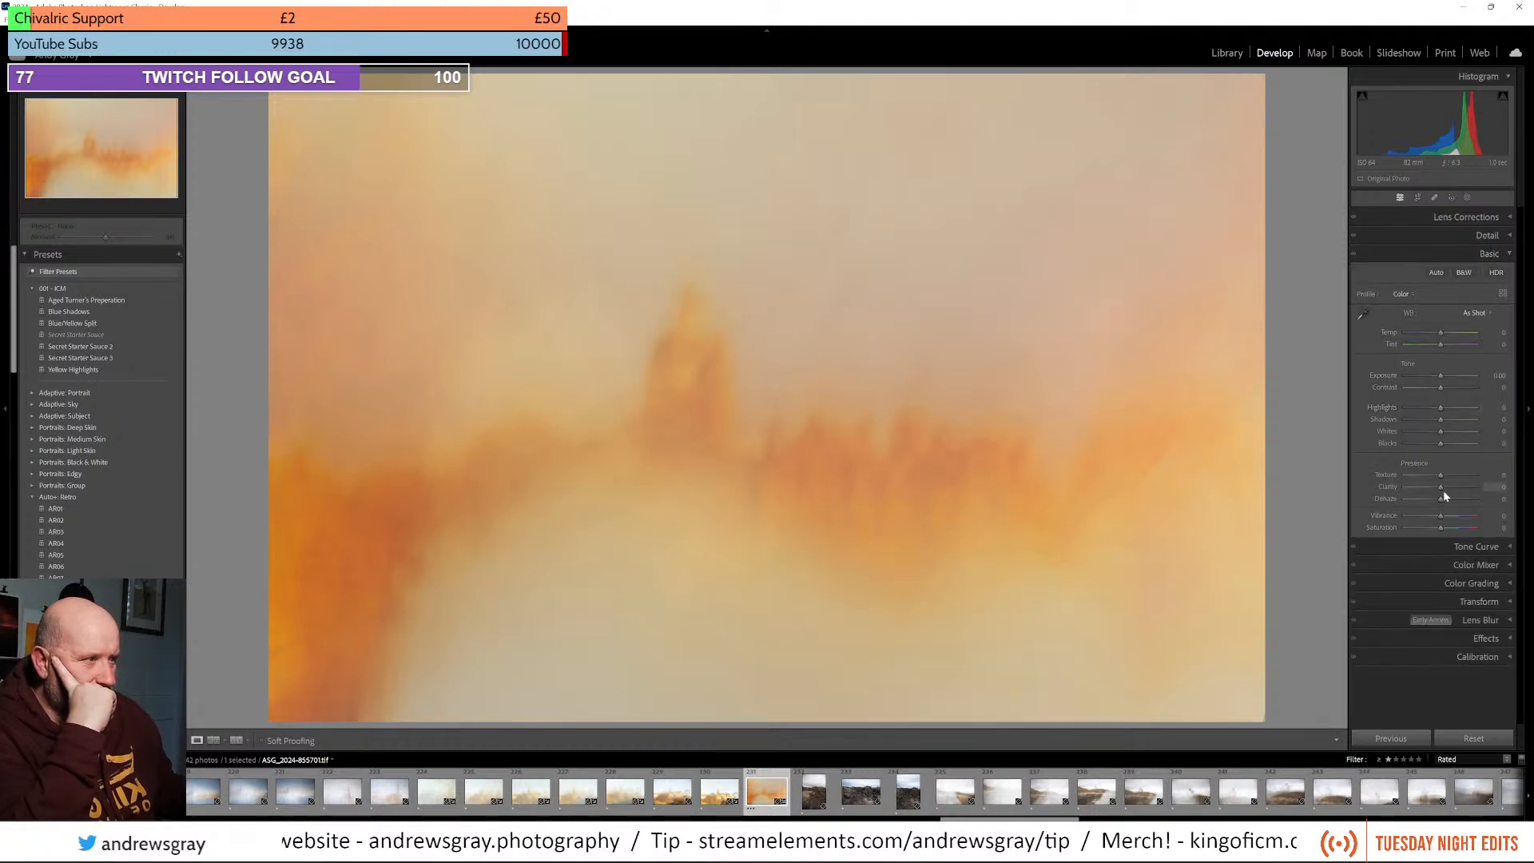
# Set the photo's vibrance to -11 and dehaze to -2, keeping saturation neutral
pyautogui.moveTo(1443, 518); pyautogui.dragTo(1436, 520)
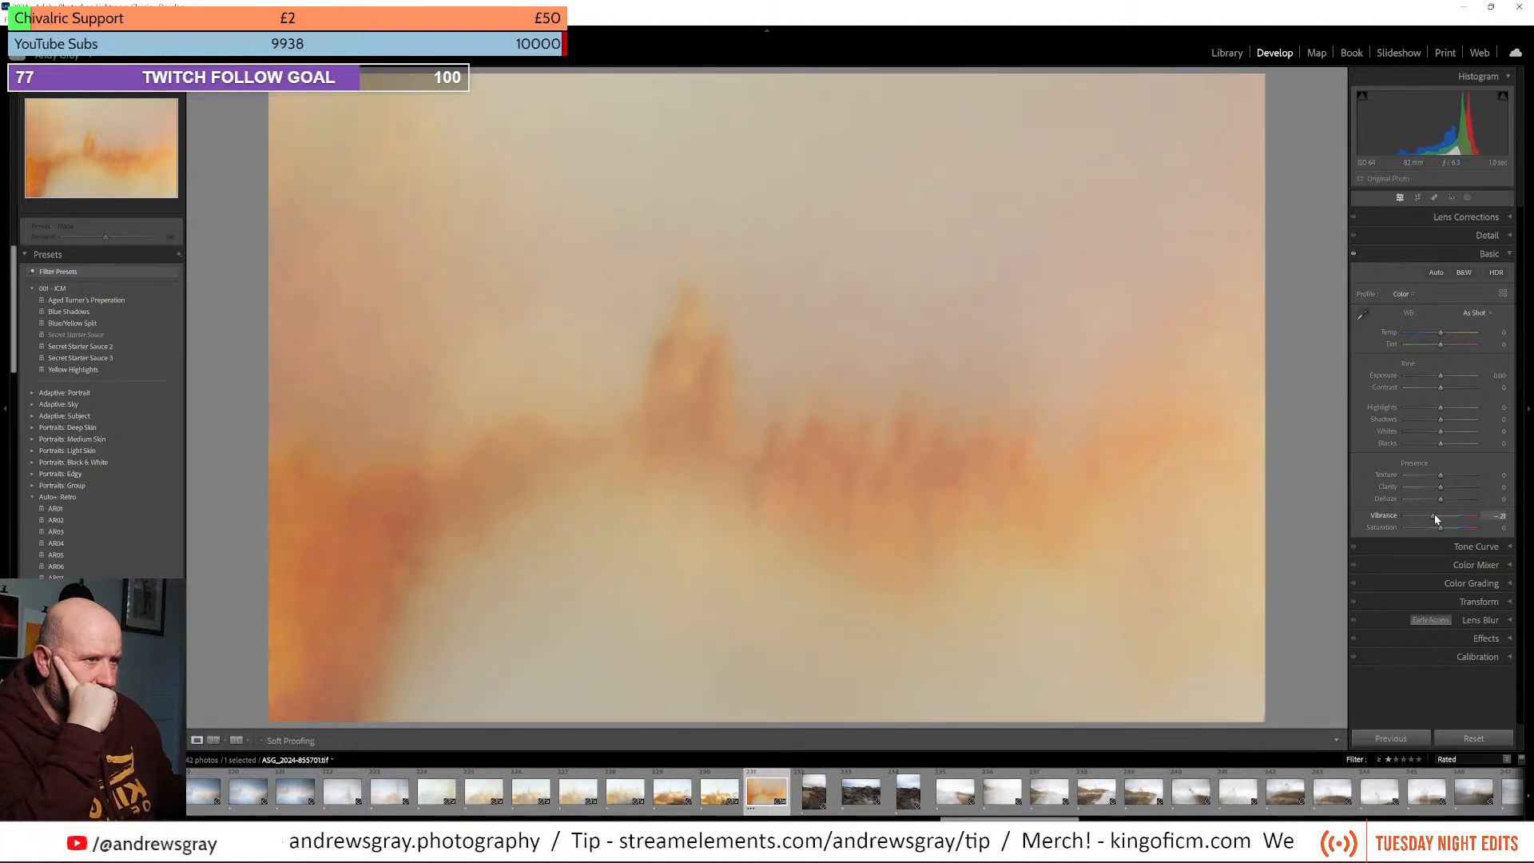
pyautogui.moveTo(1441, 528); pyautogui.dragTo(1433, 531)
pyautogui.doubleClick(1434, 516)
pyautogui.doubleClick(1432, 527)
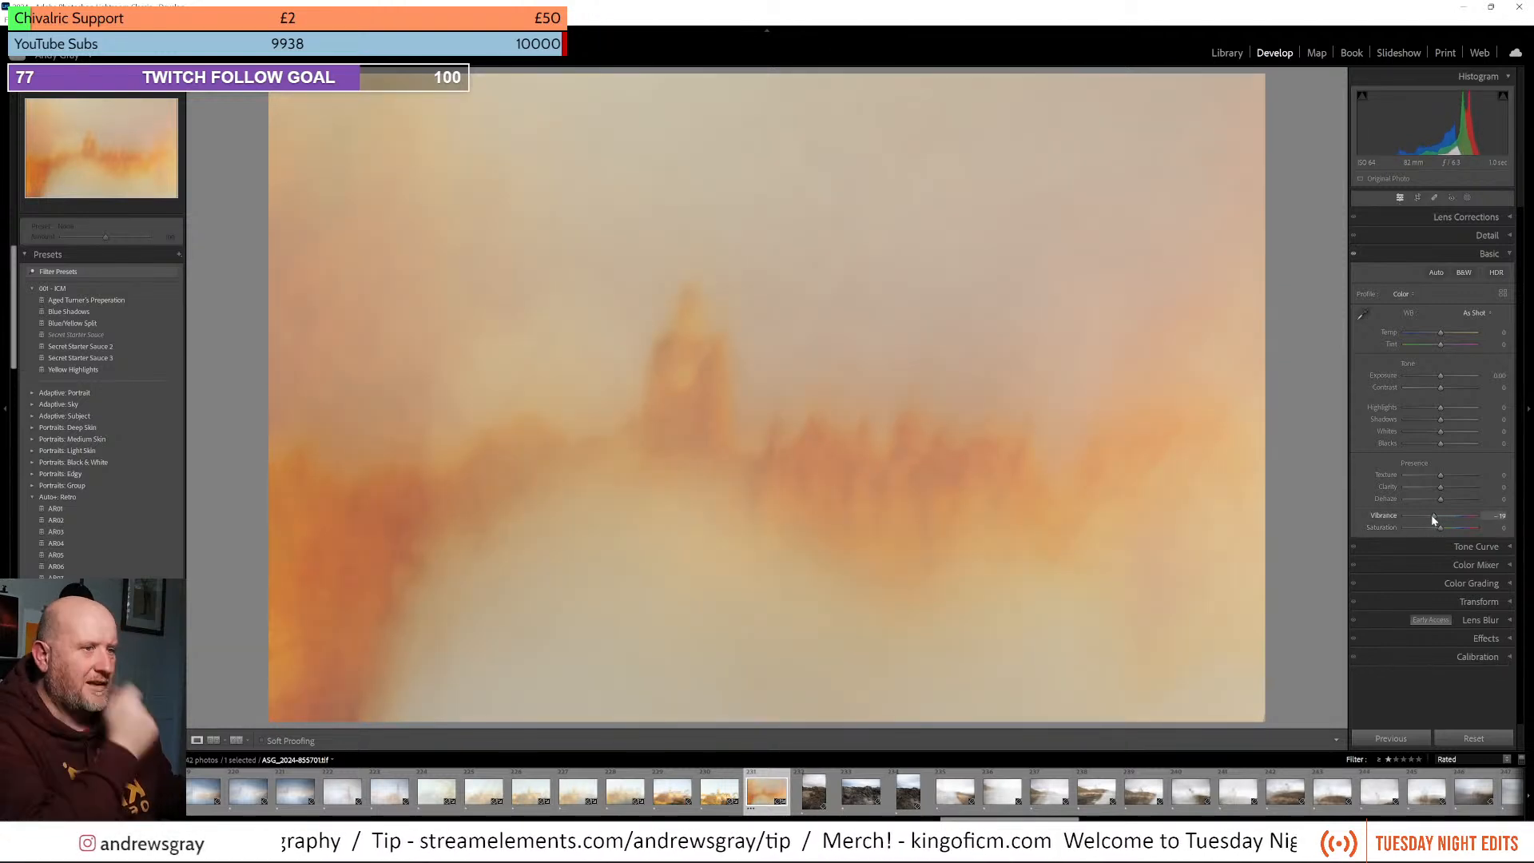
pyautogui.moveTo(1429, 517); pyautogui.dragTo(1436, 517)
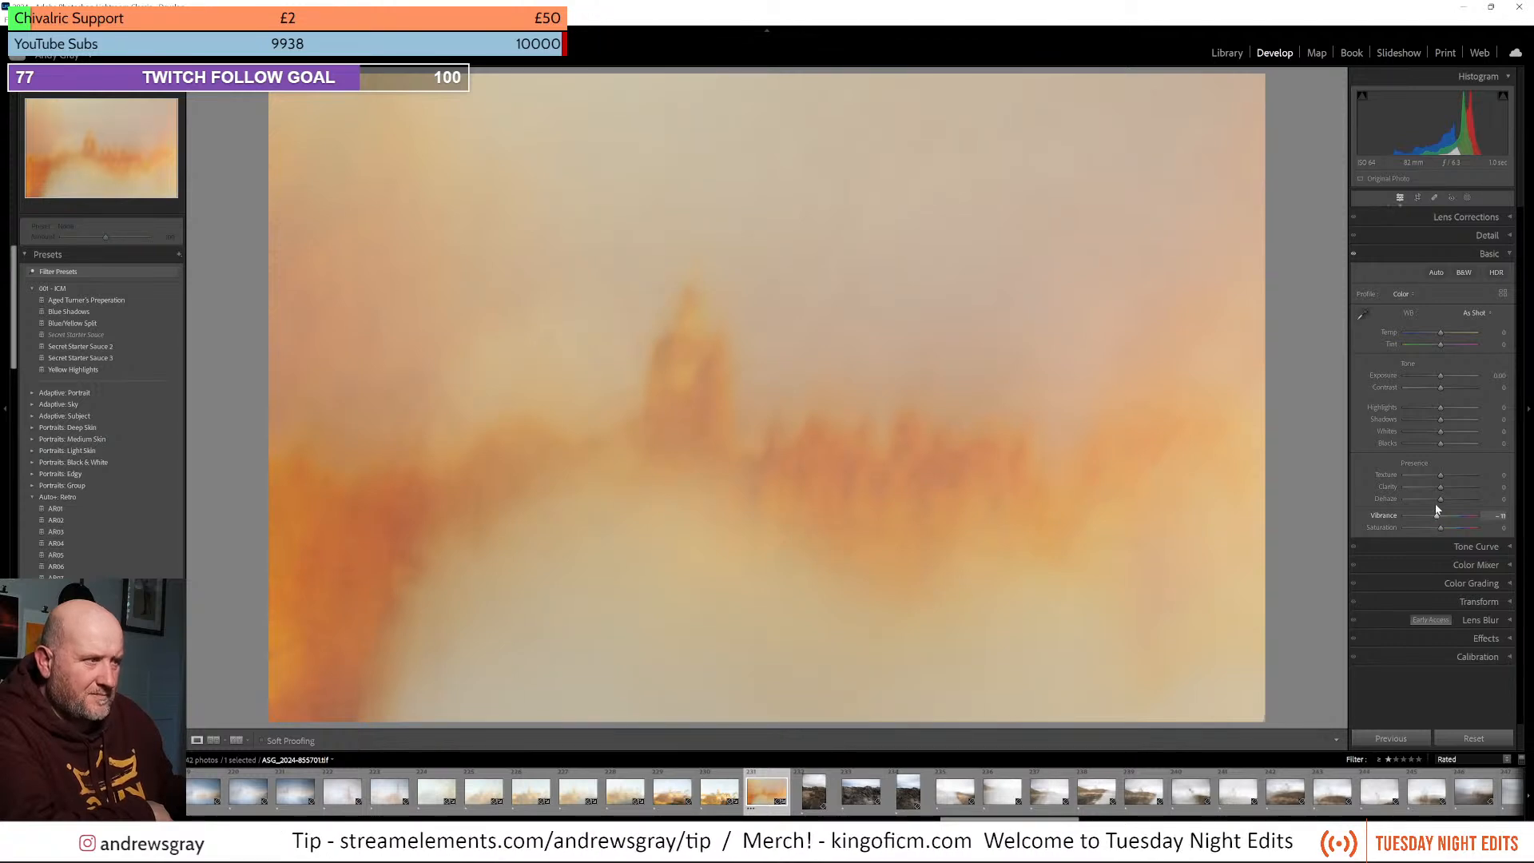
pyautogui.moveTo(1447, 502); pyautogui.dragTo(1442, 509)
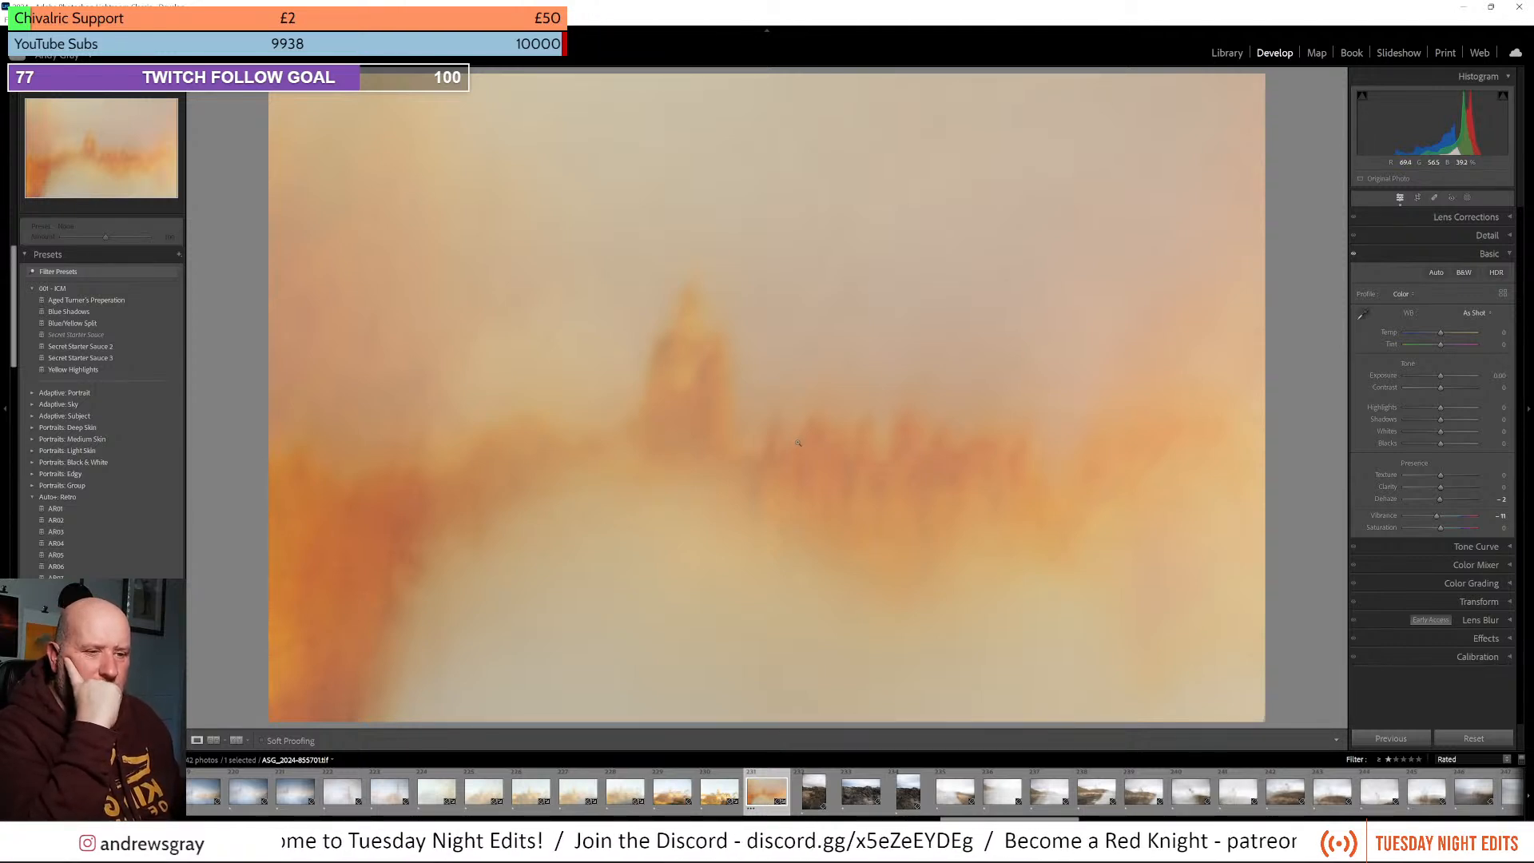
# Compare the orange clock-tower edit with other photos in the set, including its original NEF, and return to the edit
pyautogui.scroll(5, 480, 791)
pyautogui.click(357, 796)
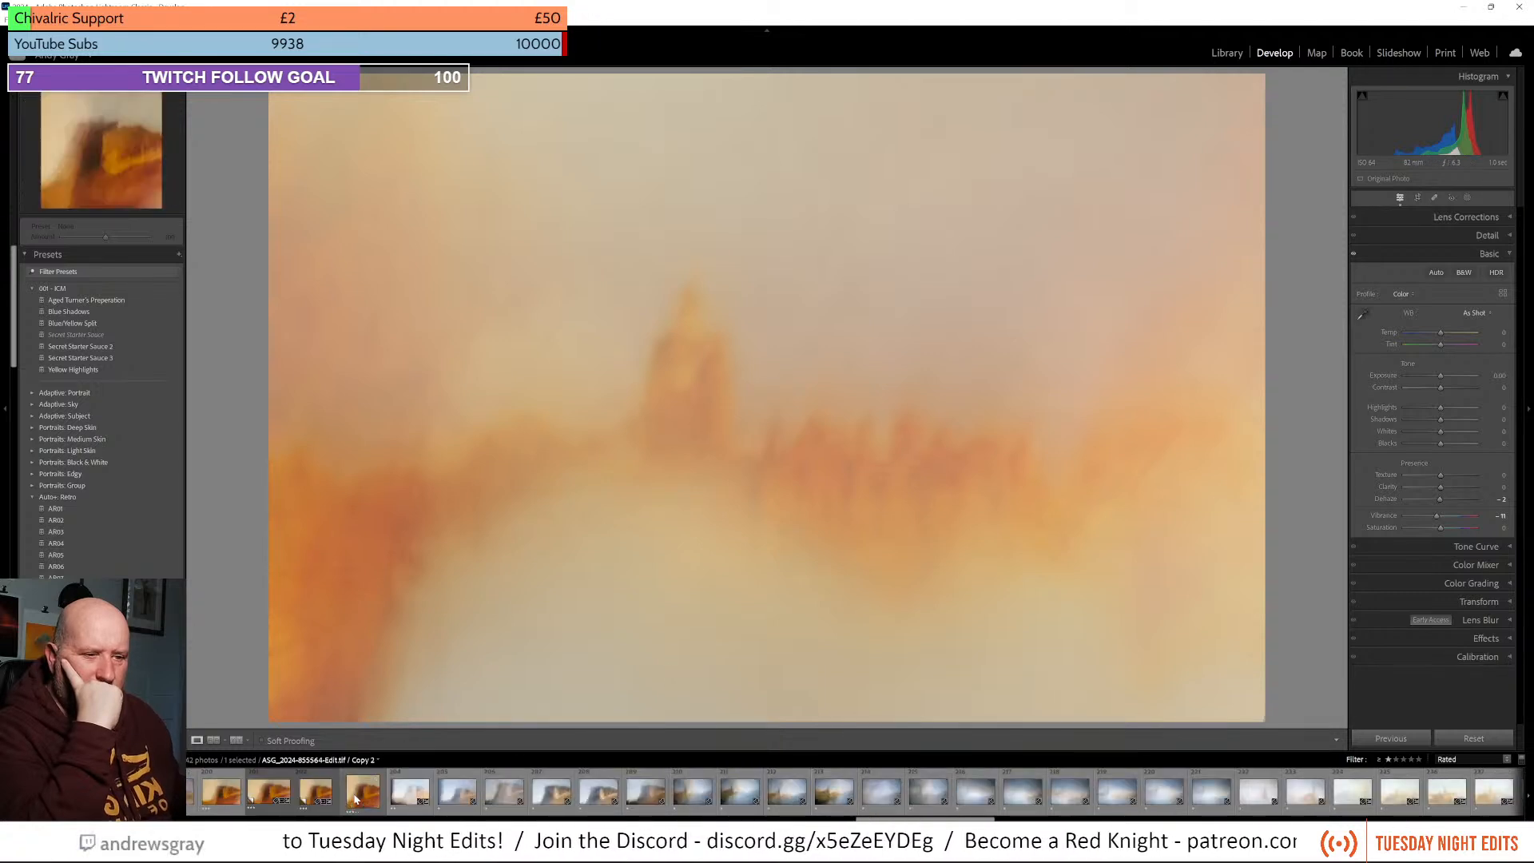
pyautogui.scroll(-5, 358, 798)
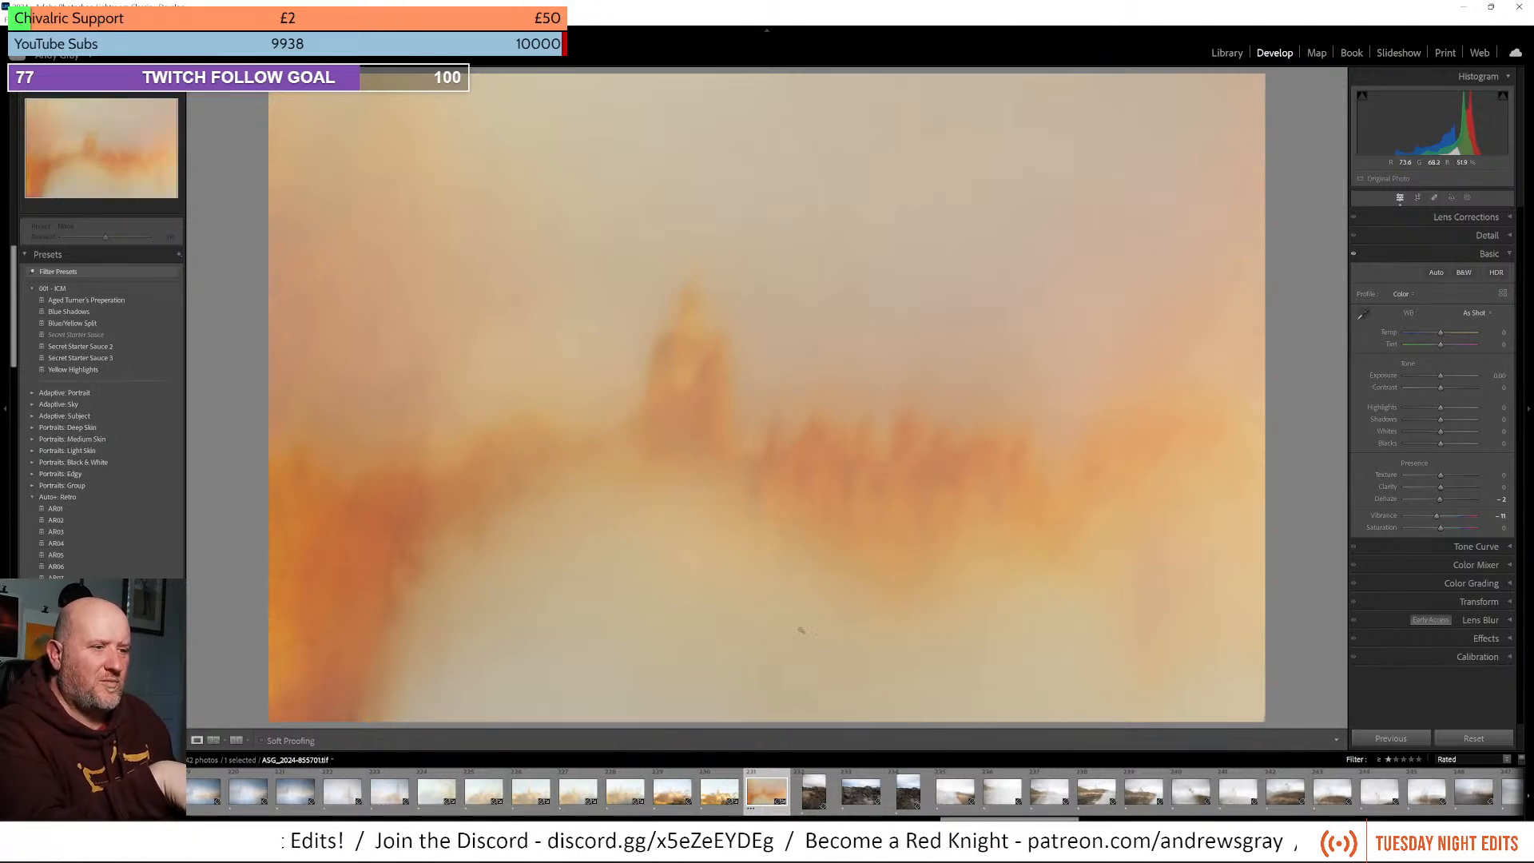
pyautogui.click(715, 805)
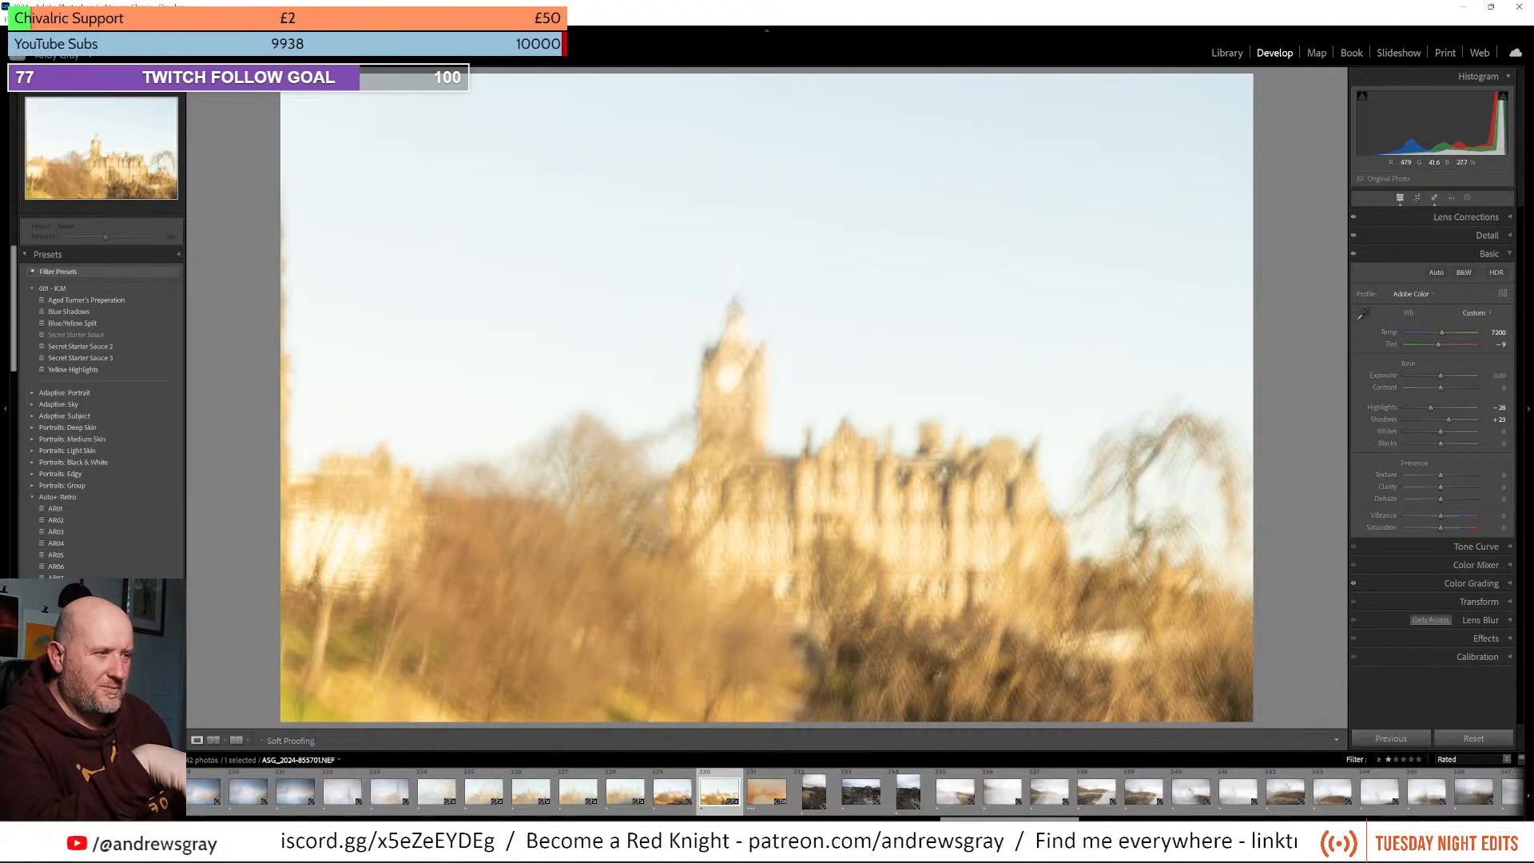
pyautogui.click(765, 799)
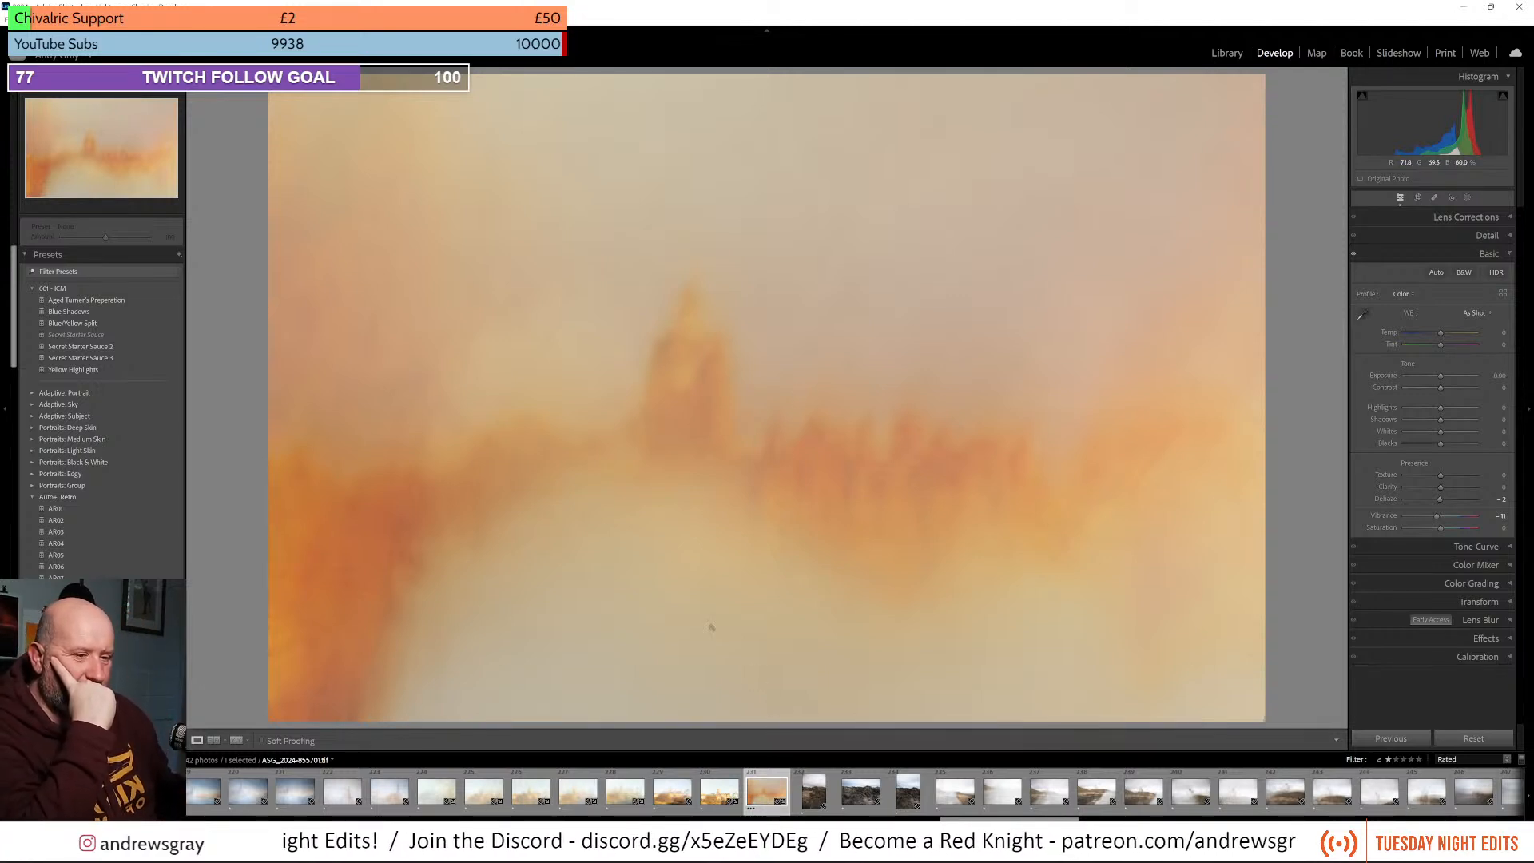
# Open the orange clock-tower TIFF in Adobe Photoshop 2024 using the Edit Original option
pyautogui.rightClick(695, 400)
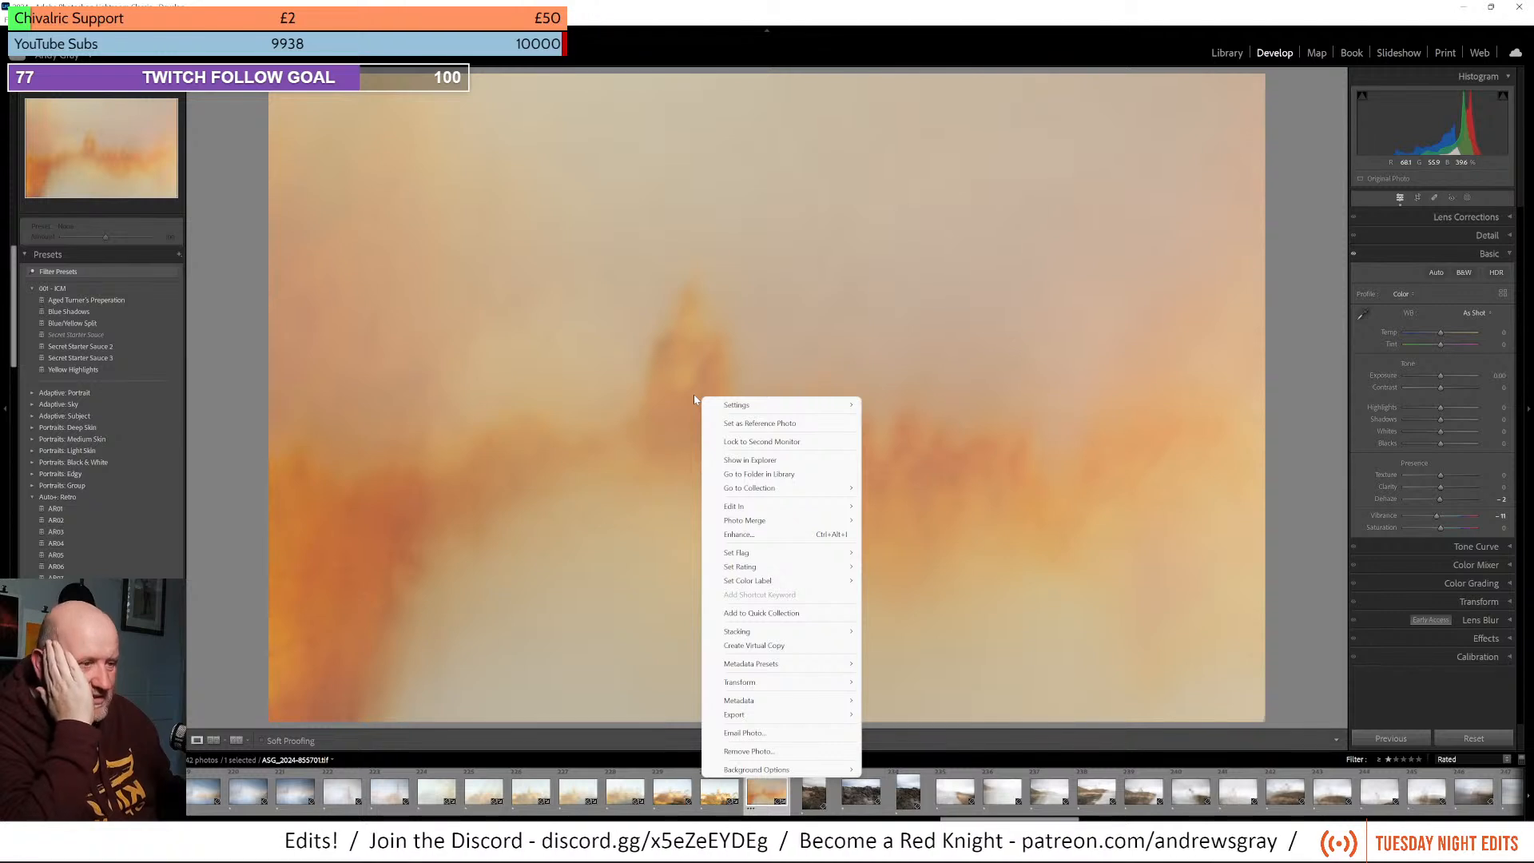
pyautogui.moveTo(754, 510)
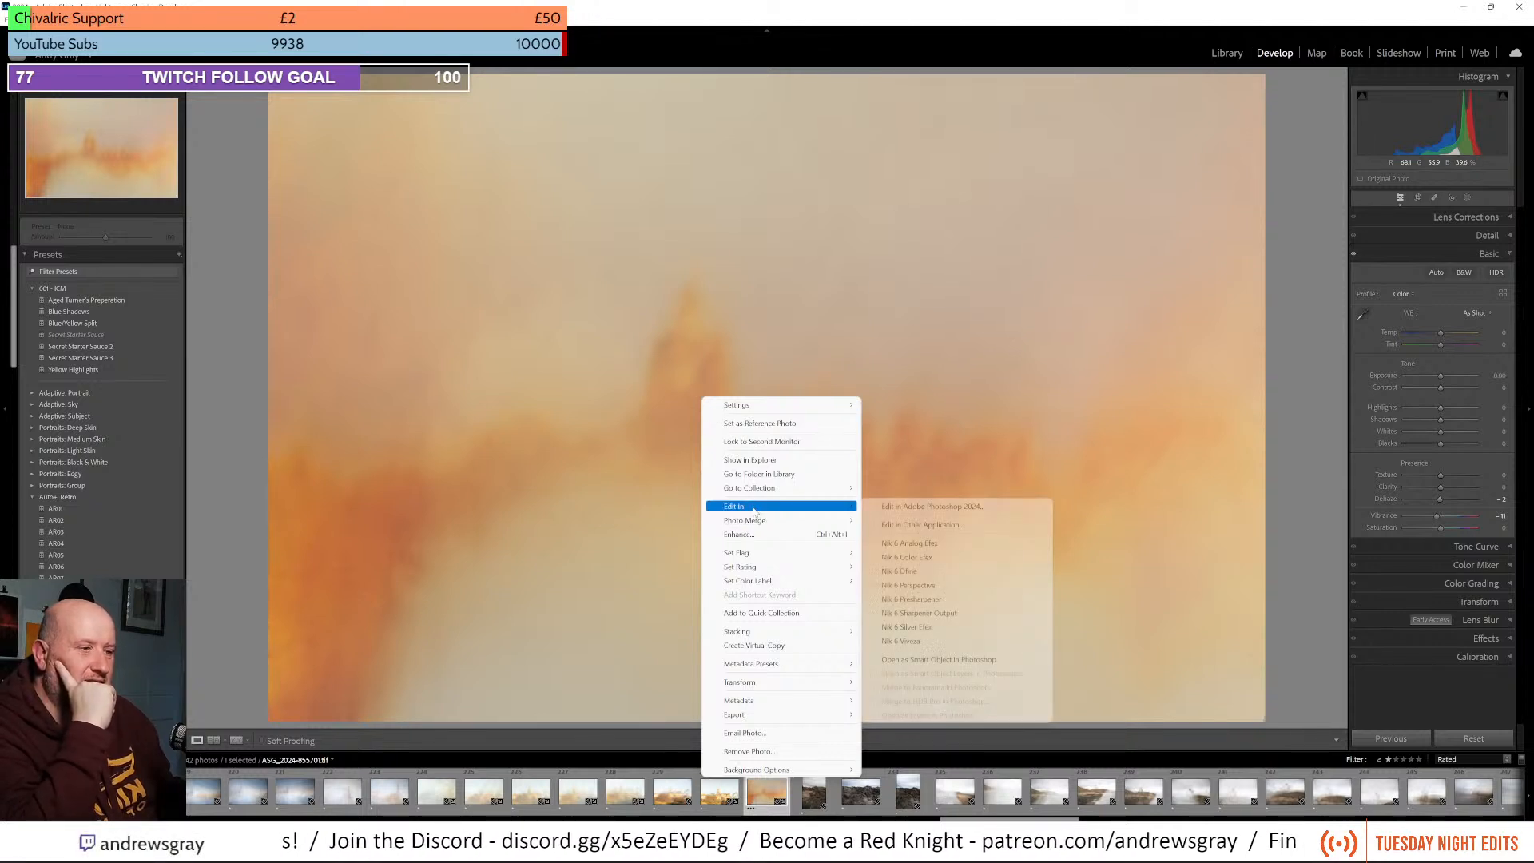
pyautogui.click(903, 510)
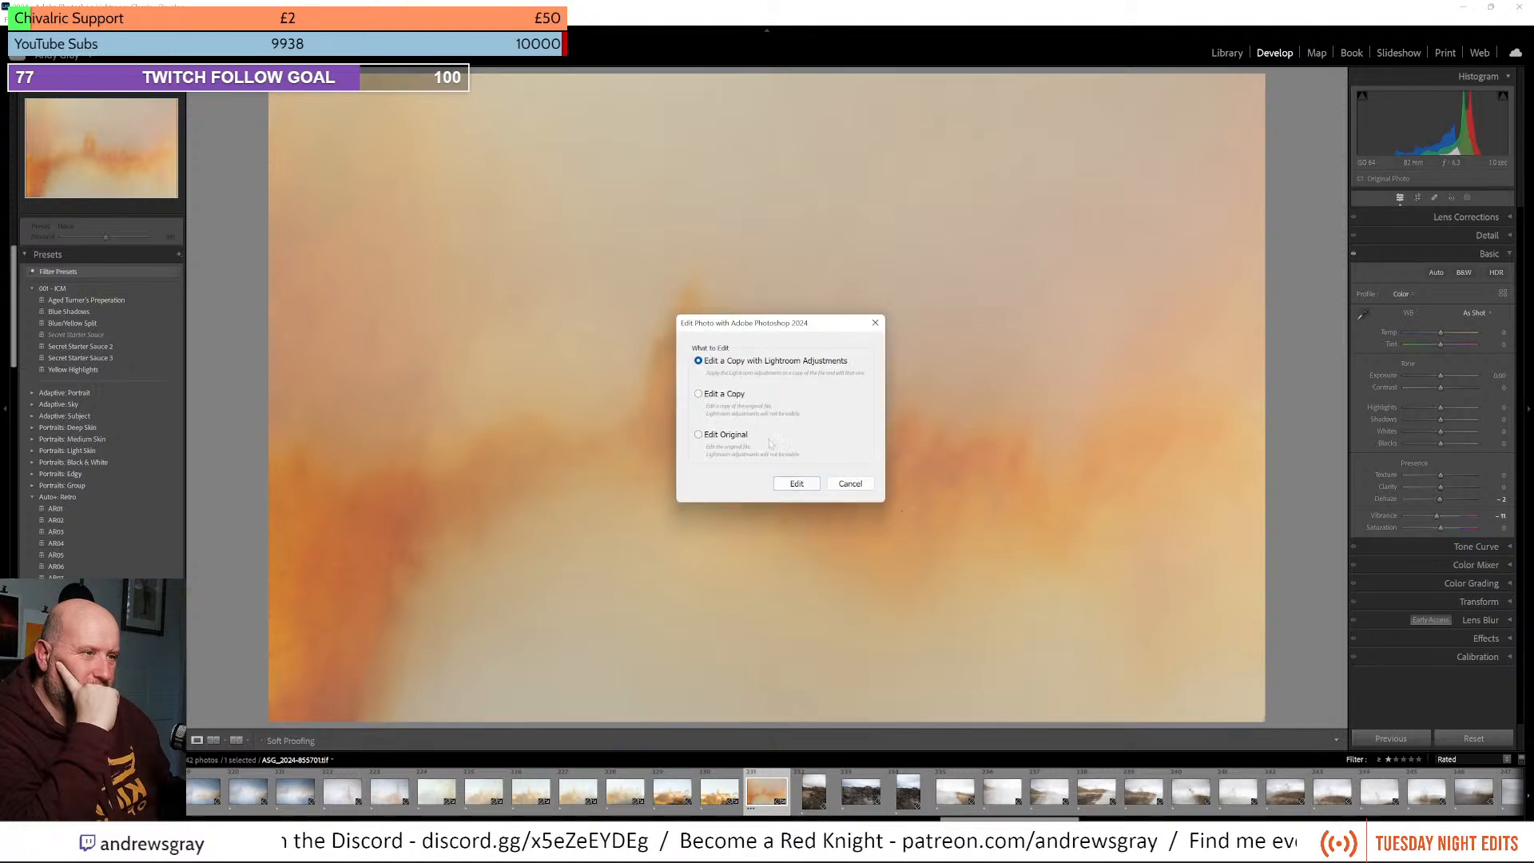
pyautogui.click(739, 435)
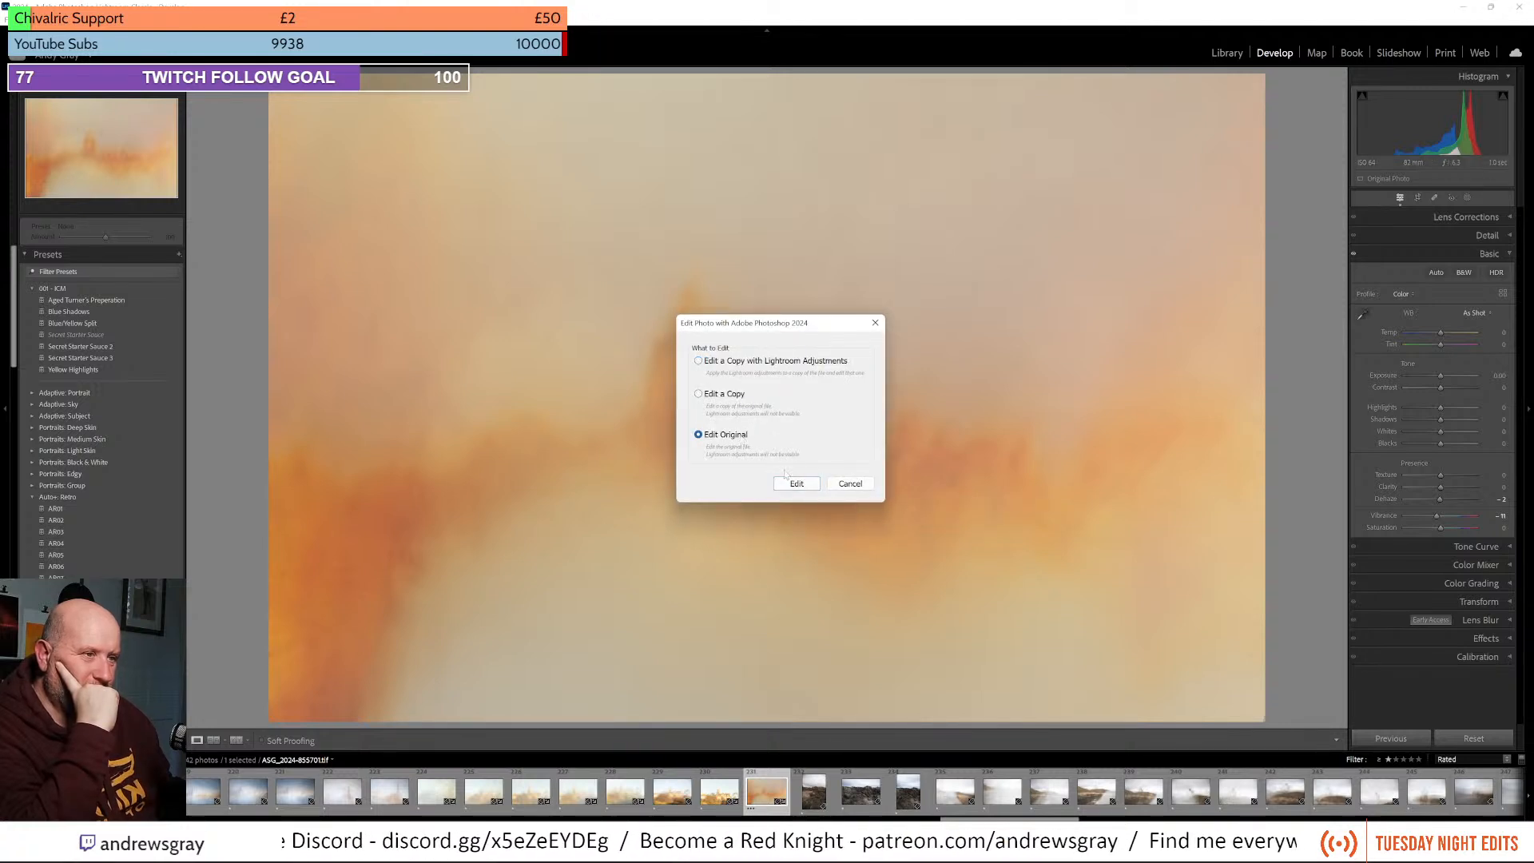
pyautogui.click(795, 484)
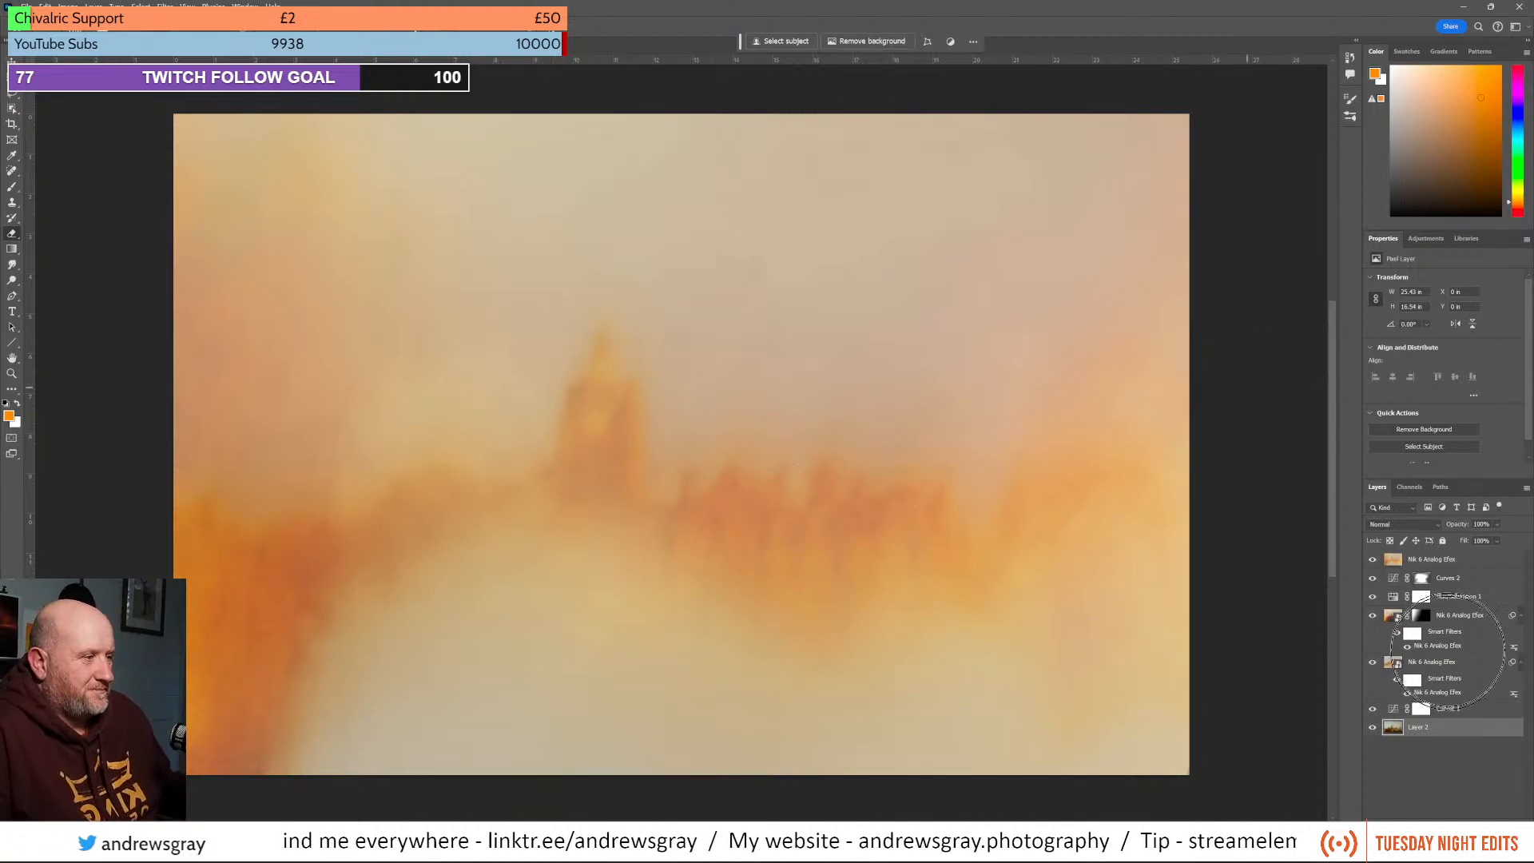
# Hide the upper layers one by one, from the top Nik 6 Analog Efex layer down to the lowest Analog Efex smart object
pyautogui.click(1374, 560)
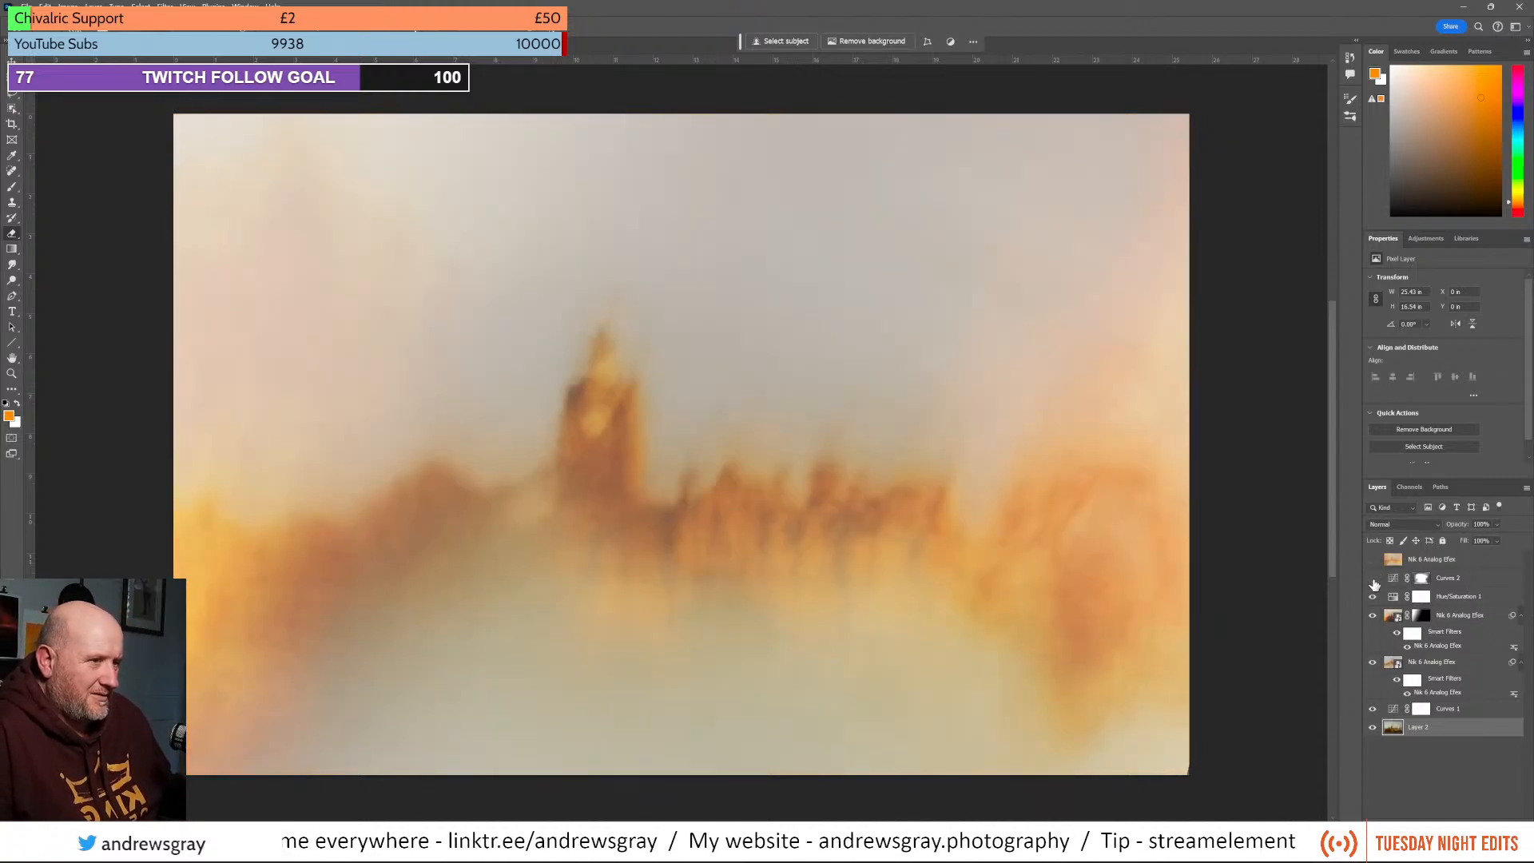
pyautogui.click(1373, 597)
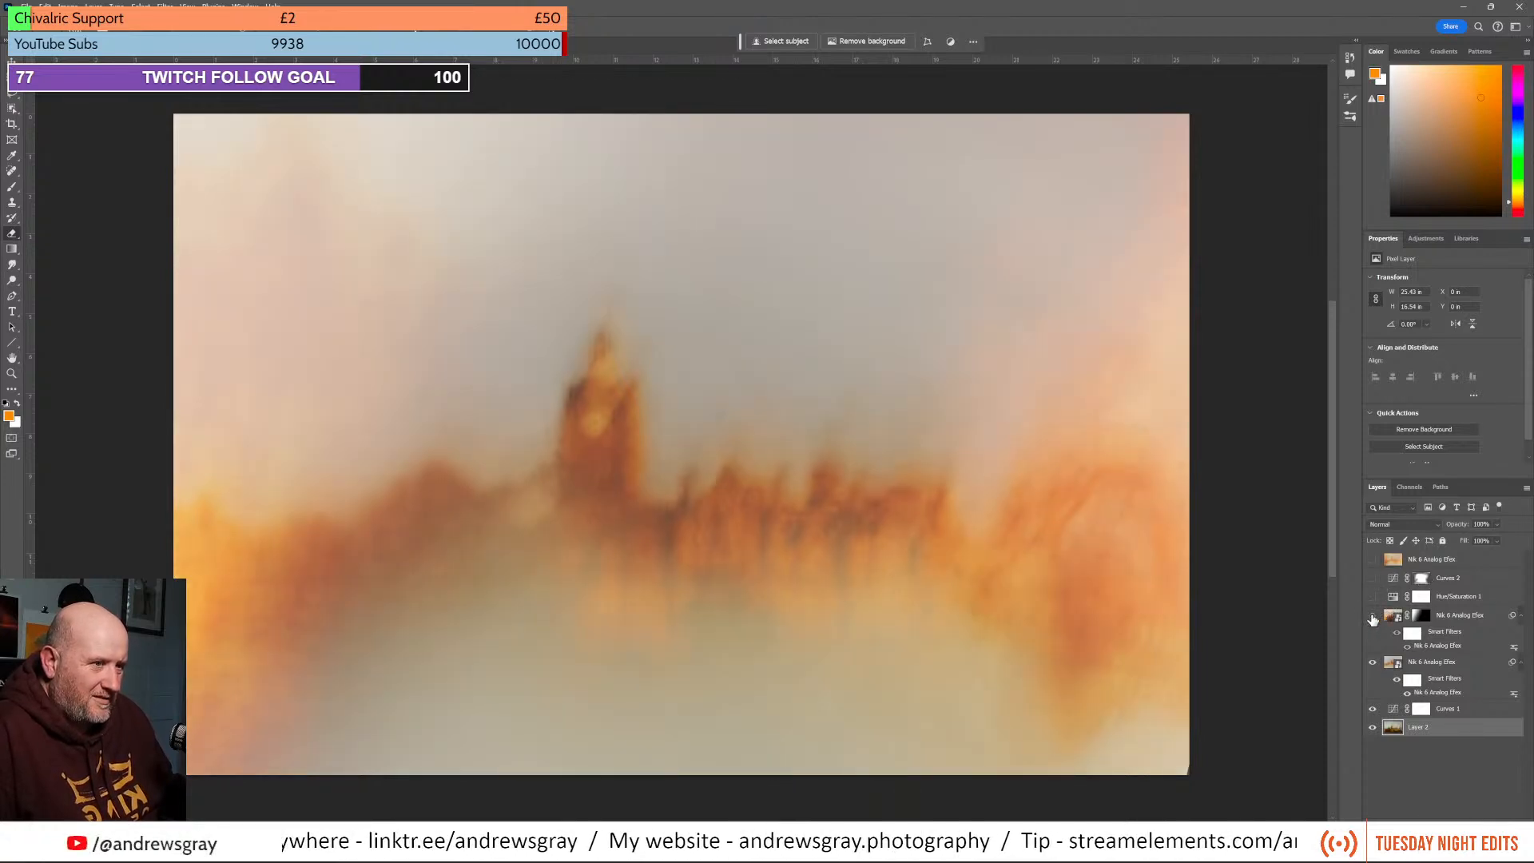
pyautogui.click(1373, 616)
pyautogui.click(1373, 617)
pyautogui.click(1373, 662)
pyautogui.click(1373, 616)
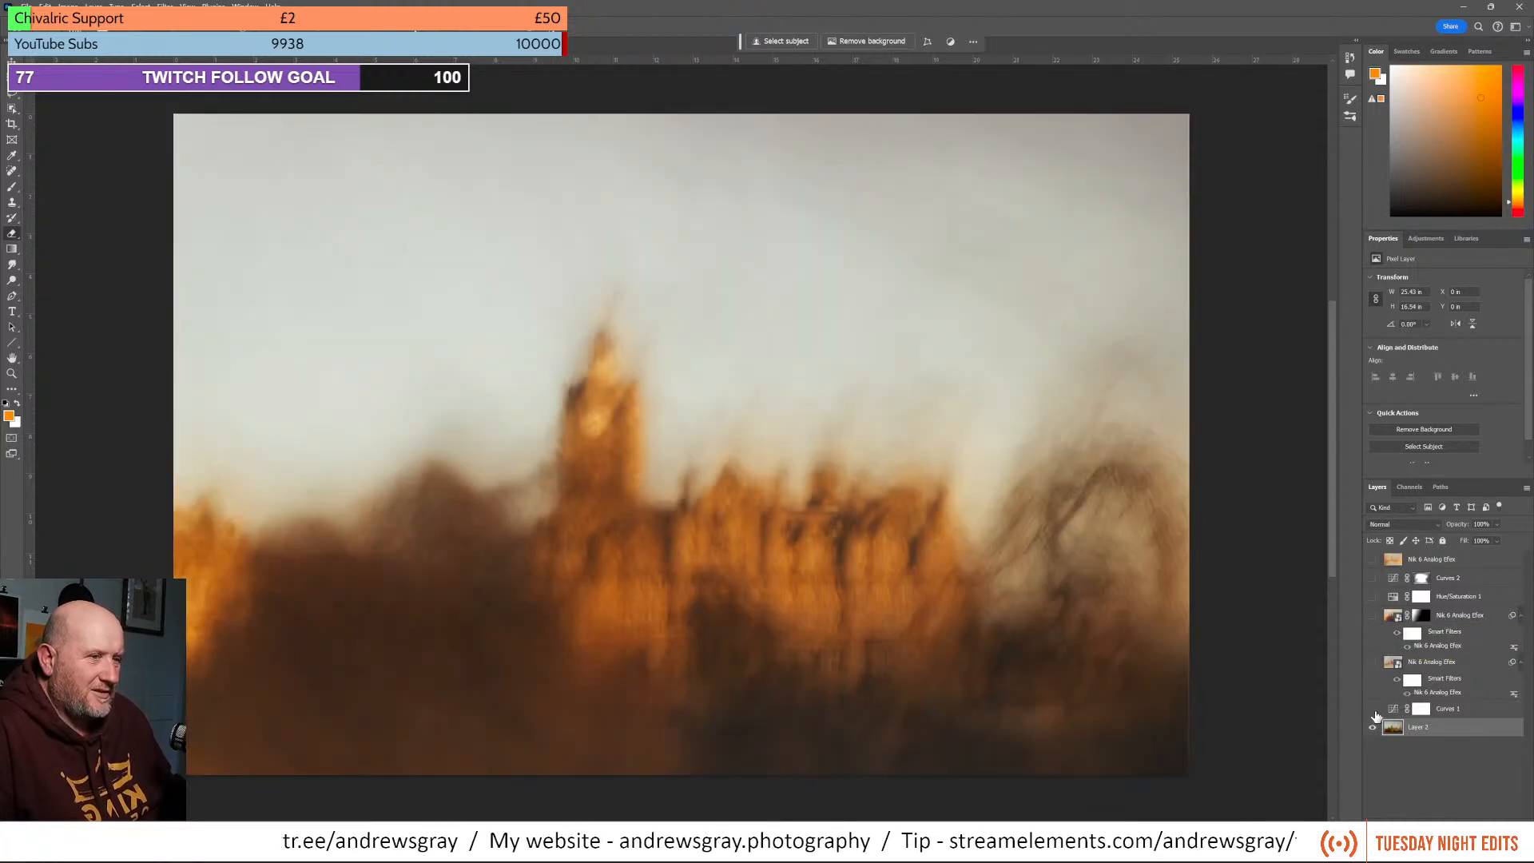
# Compare the base image with and without the Curves 1 adjustment, leaving the adjustment hidden
pyautogui.click(1373, 709)
pyautogui.click(1373, 710)
pyautogui.click(1373, 711)
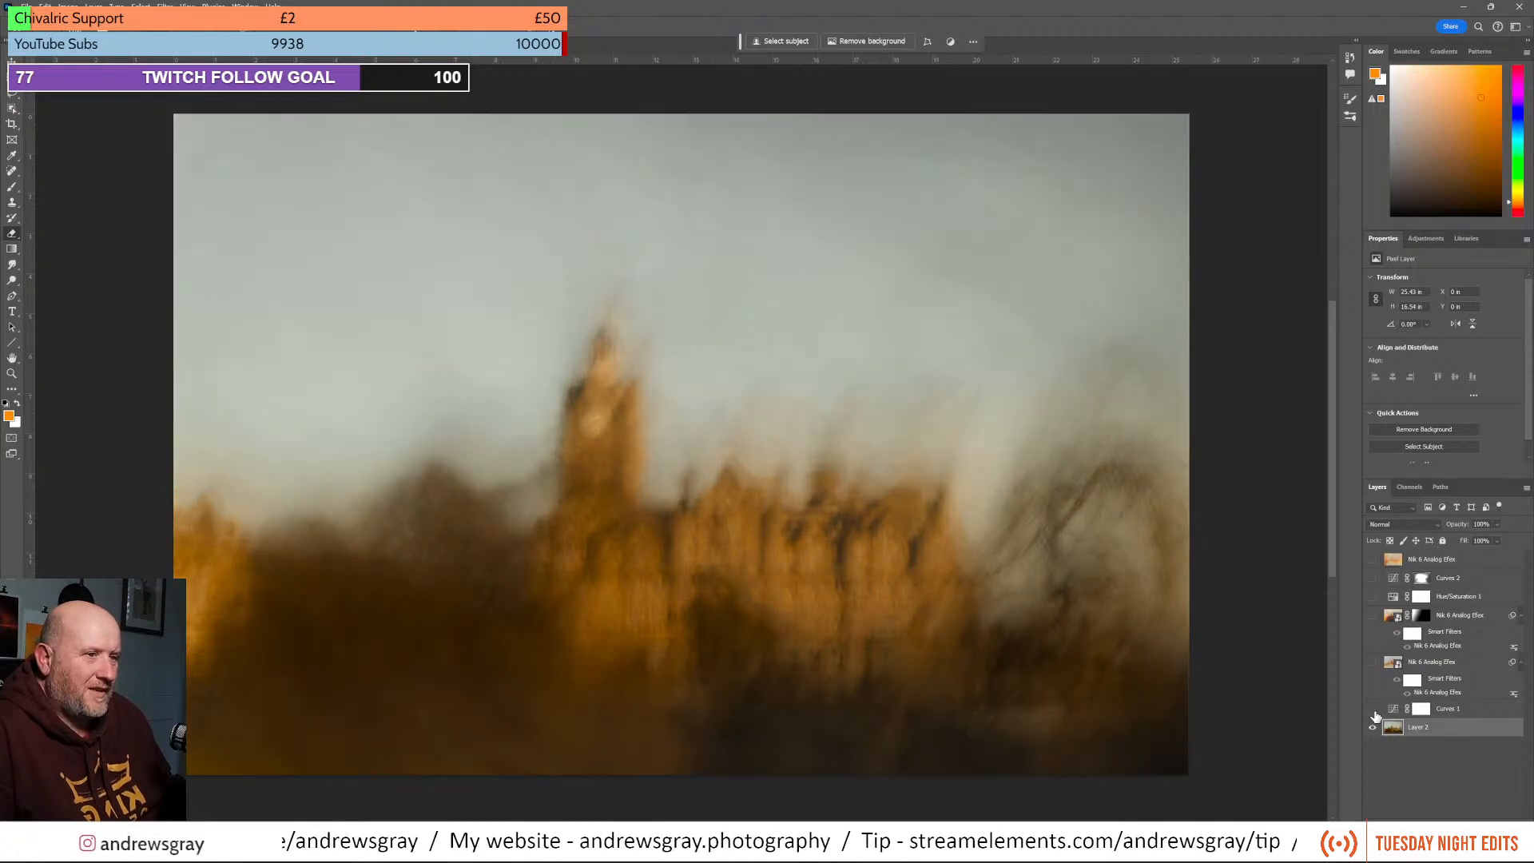
pyautogui.click(1374, 710)
pyautogui.click(1373, 710)
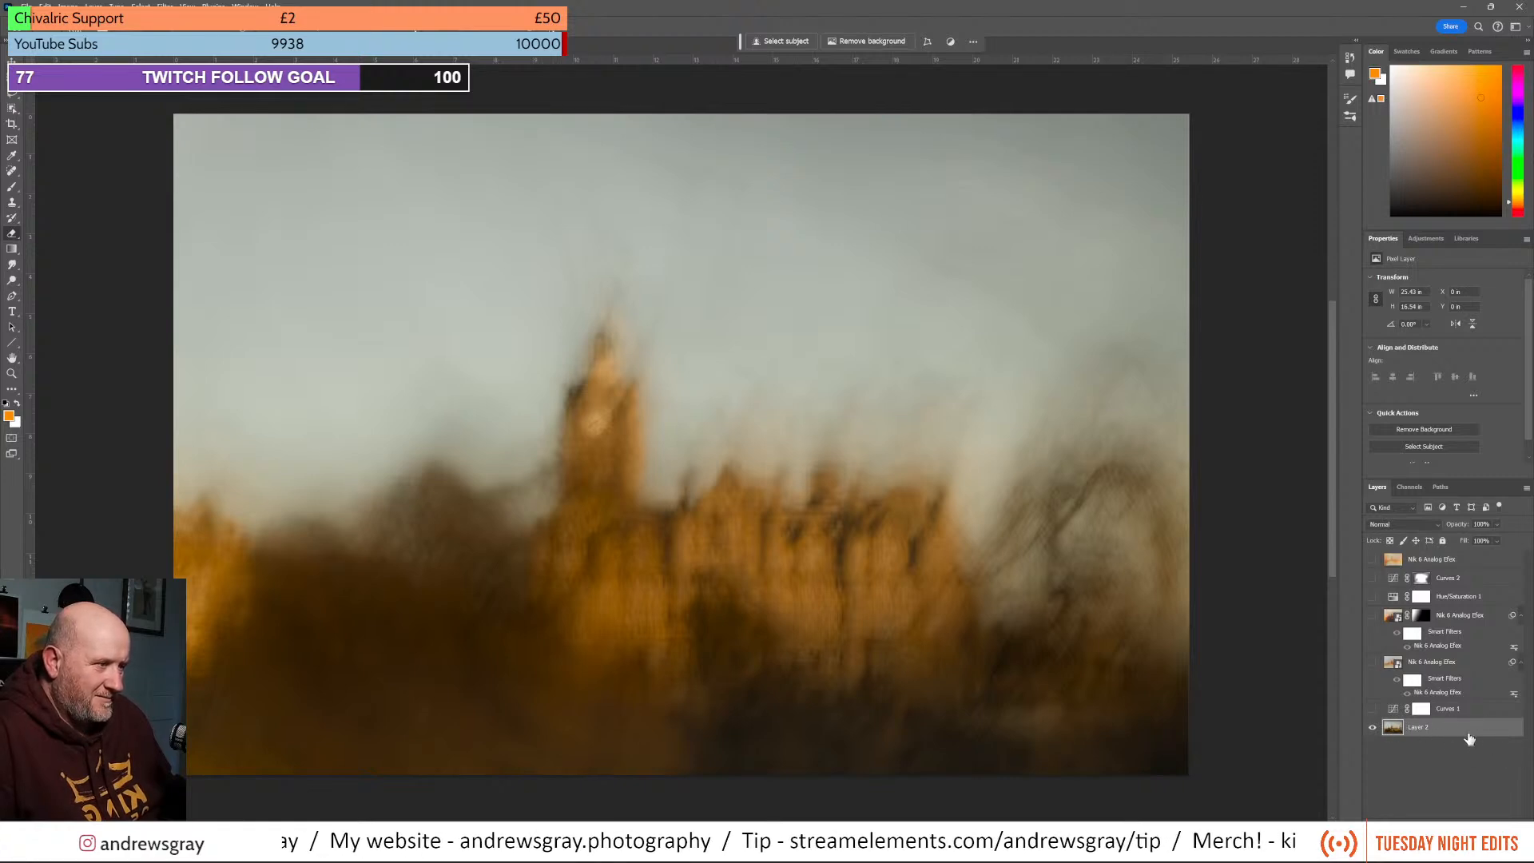
# Check the contribution of the bottom image layer and Curves 1 by toggling their visibility, leaving only the bottom layer shown
pyautogui.click(1371, 728)
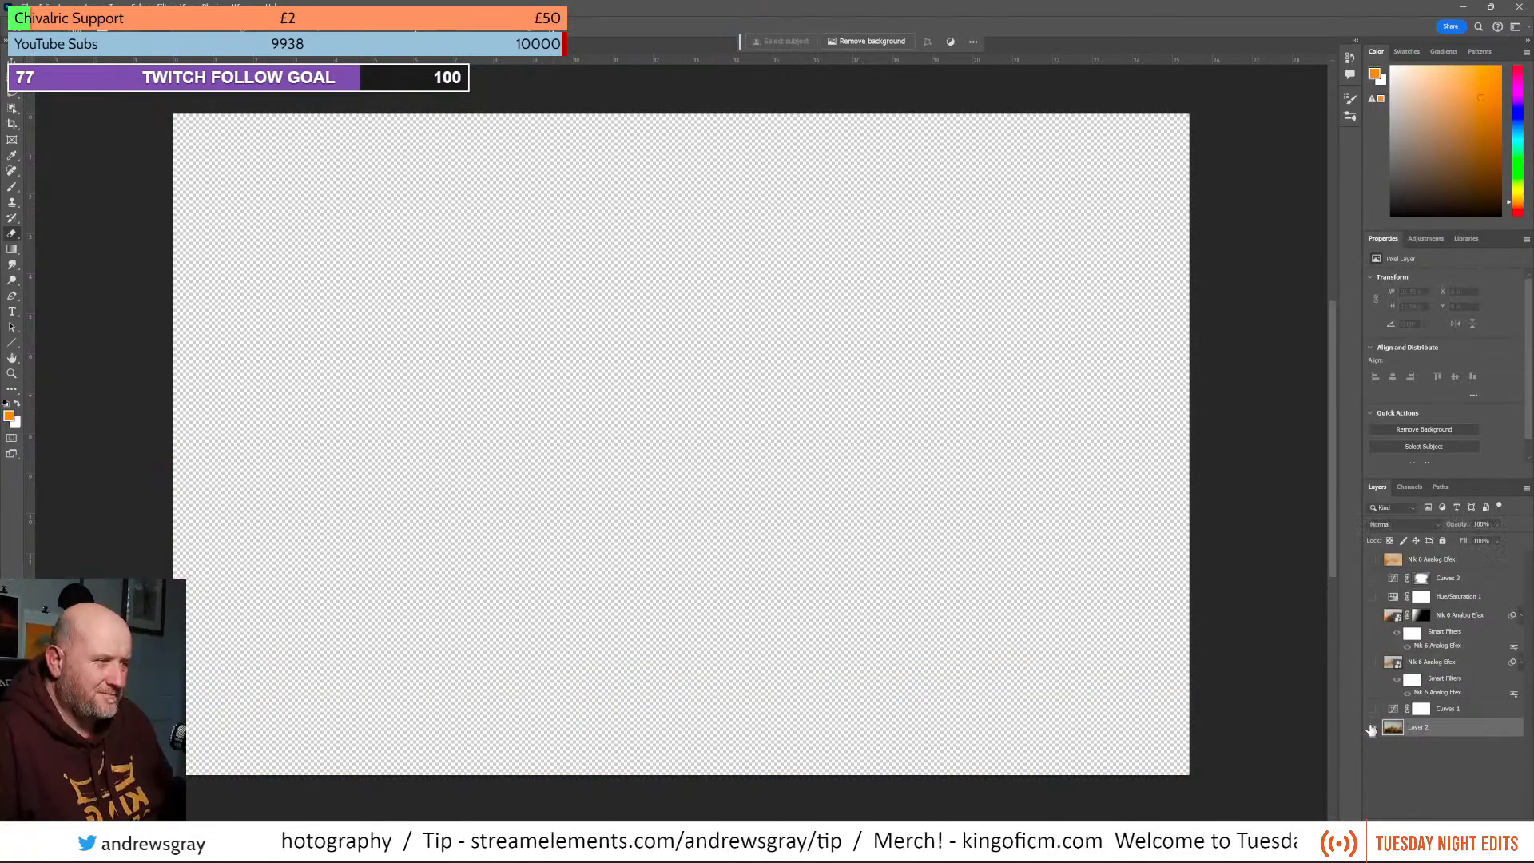
pyautogui.click(1372, 728)
pyautogui.click(1372, 709)
pyautogui.click(1372, 710)
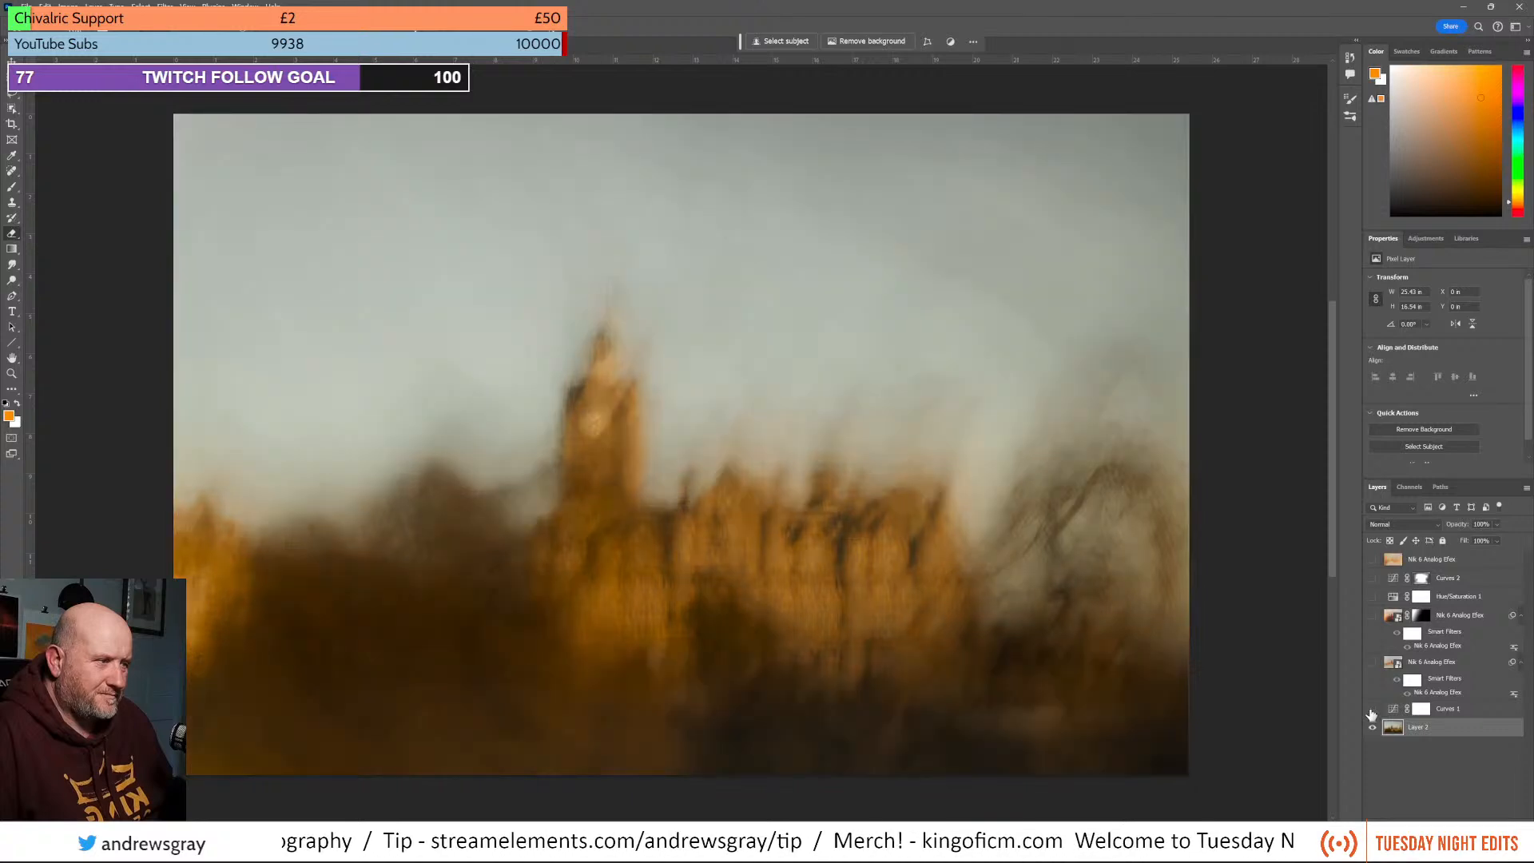
# Toggle the lower Nik 6 Analog Efex smart object to compare its effect with the plain base image
pyautogui.click(1373, 664)
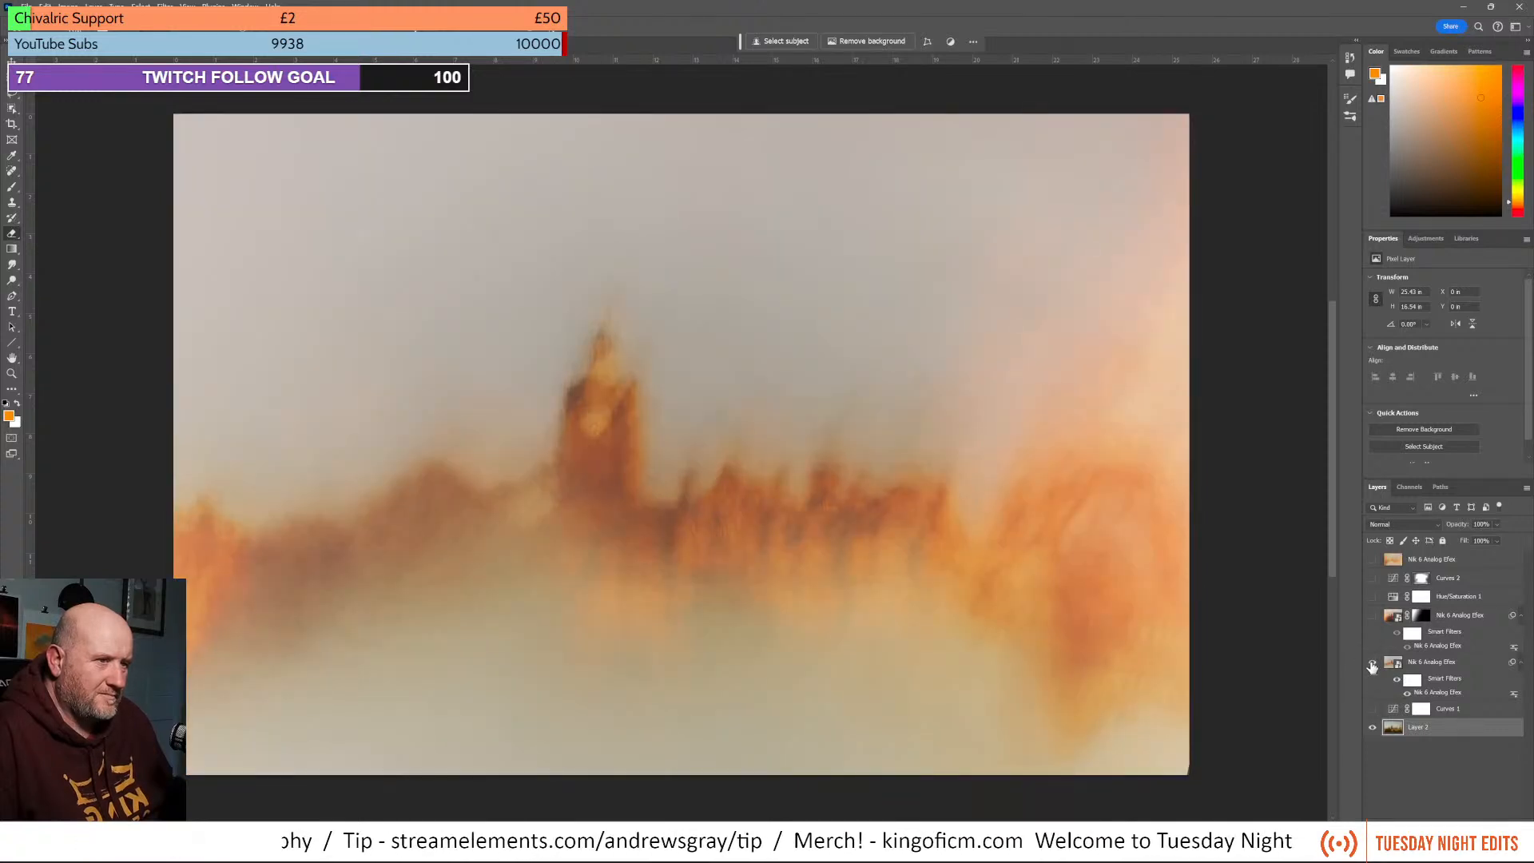
pyautogui.click(1372, 664)
pyautogui.click(1372, 663)
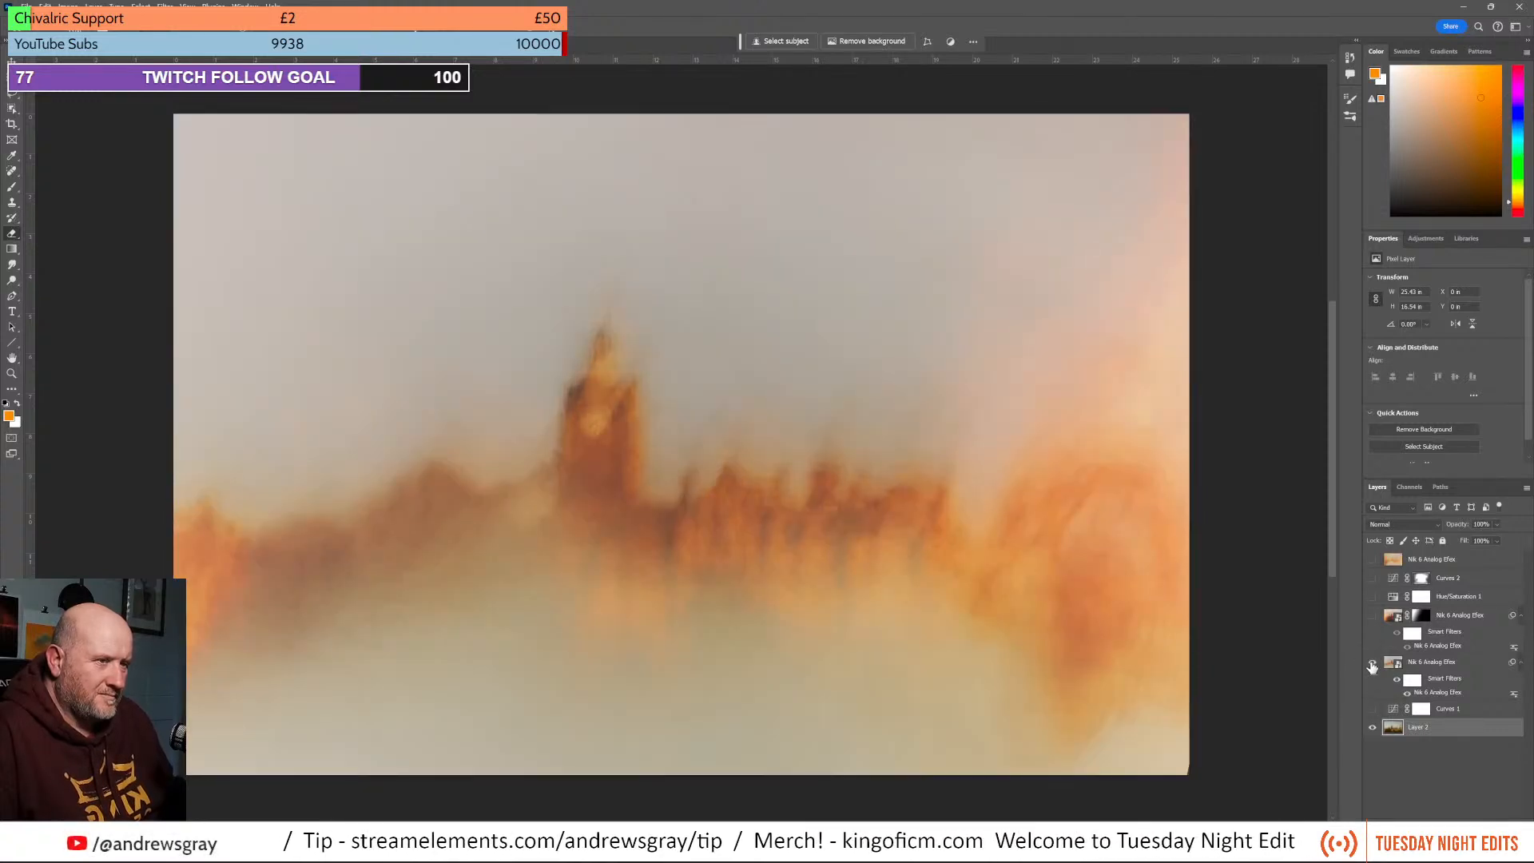
pyautogui.click(1372, 664)
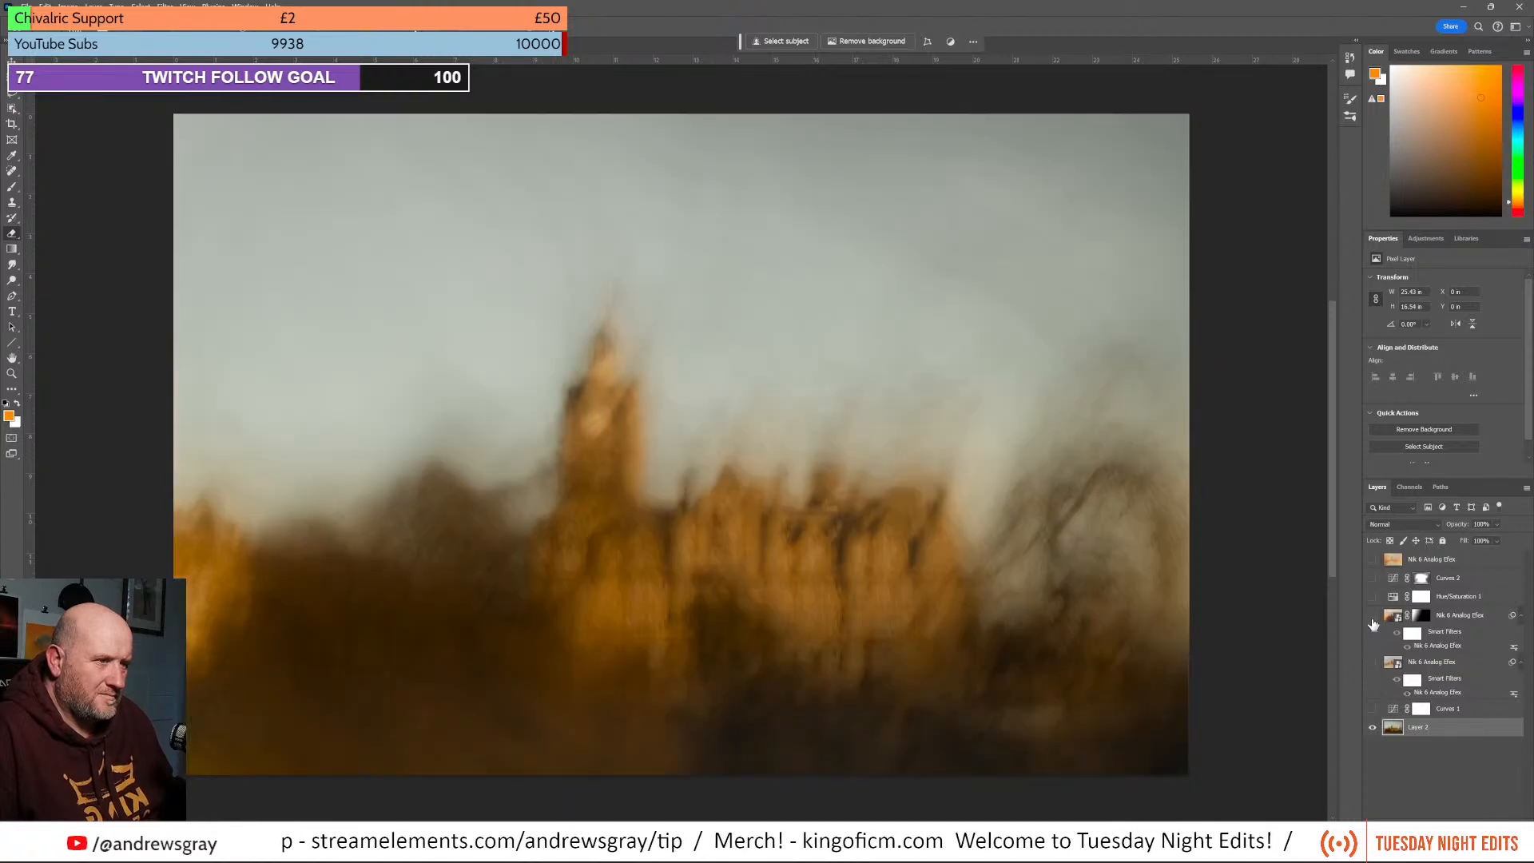
# Compare the masked upper Analog Efex smart object with the lower one, leaving only the masked one visible above the base layer
pyautogui.click(1373, 617)
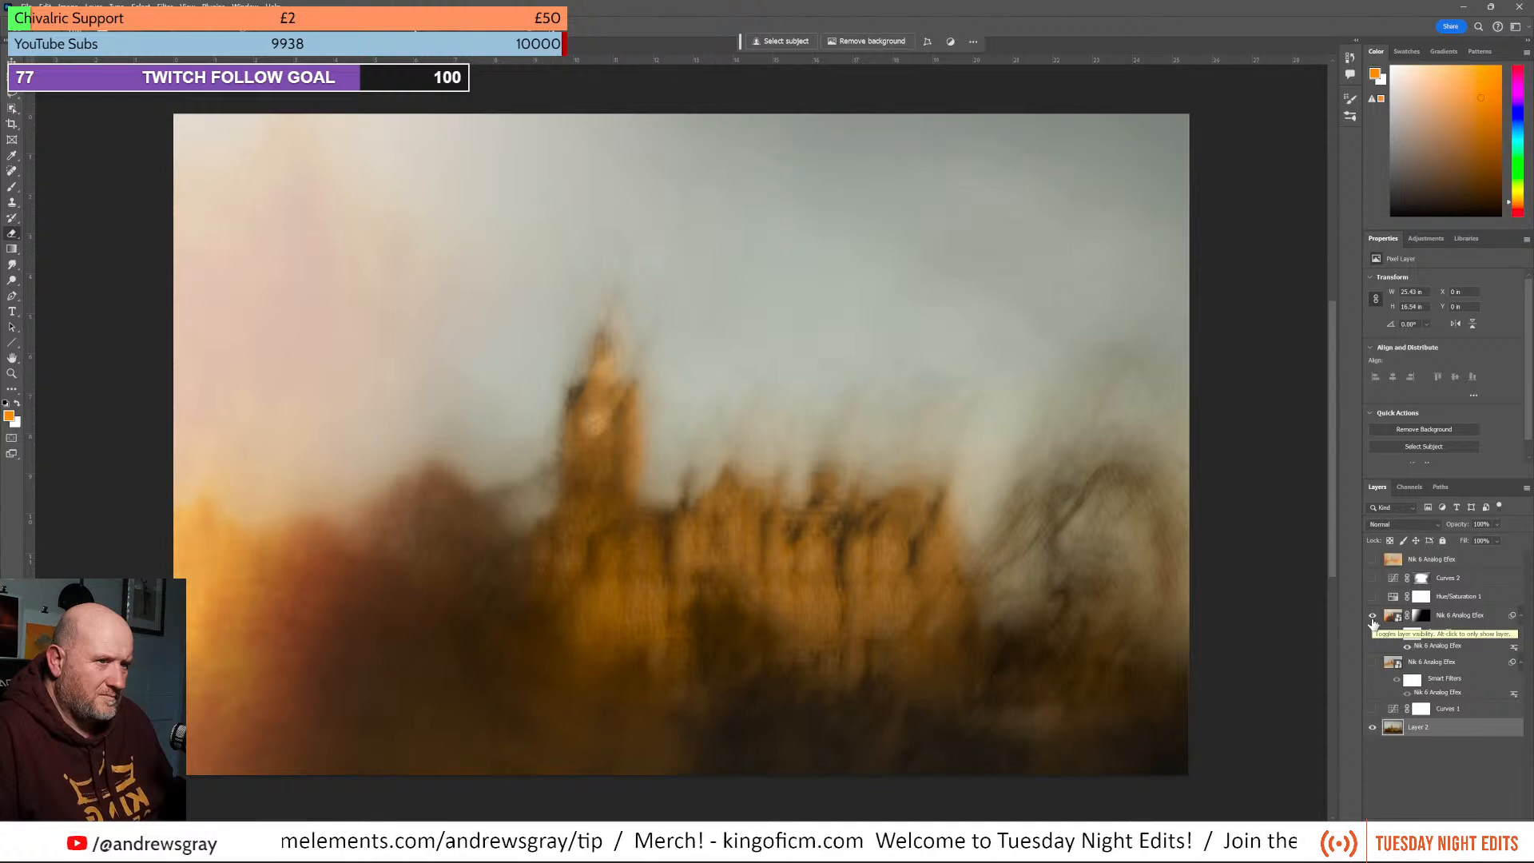
pyautogui.click(1373, 617)
pyautogui.click(1372, 663)
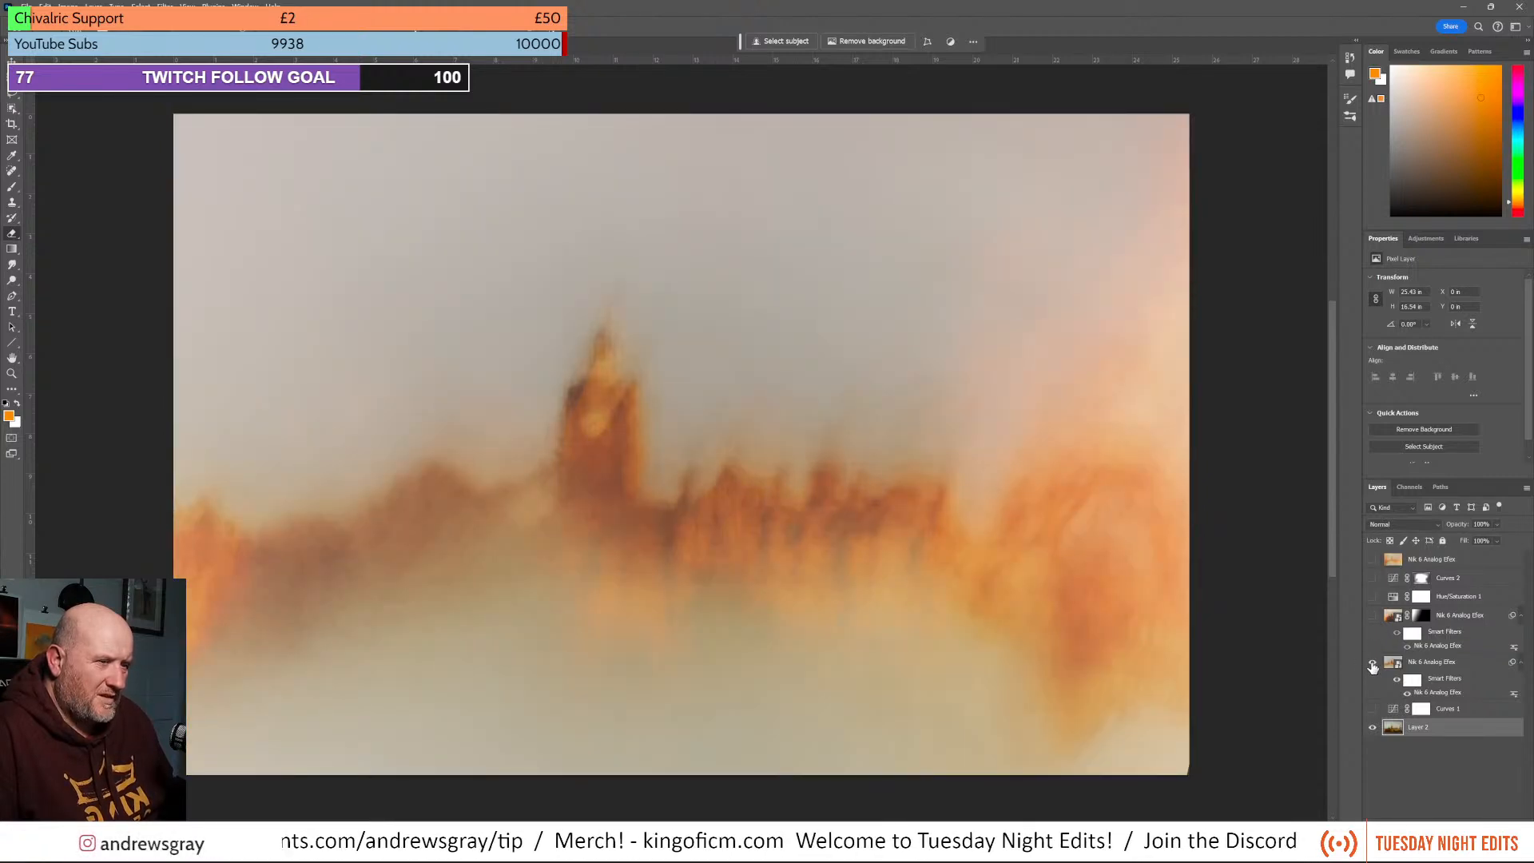
pyautogui.click(1373, 664)
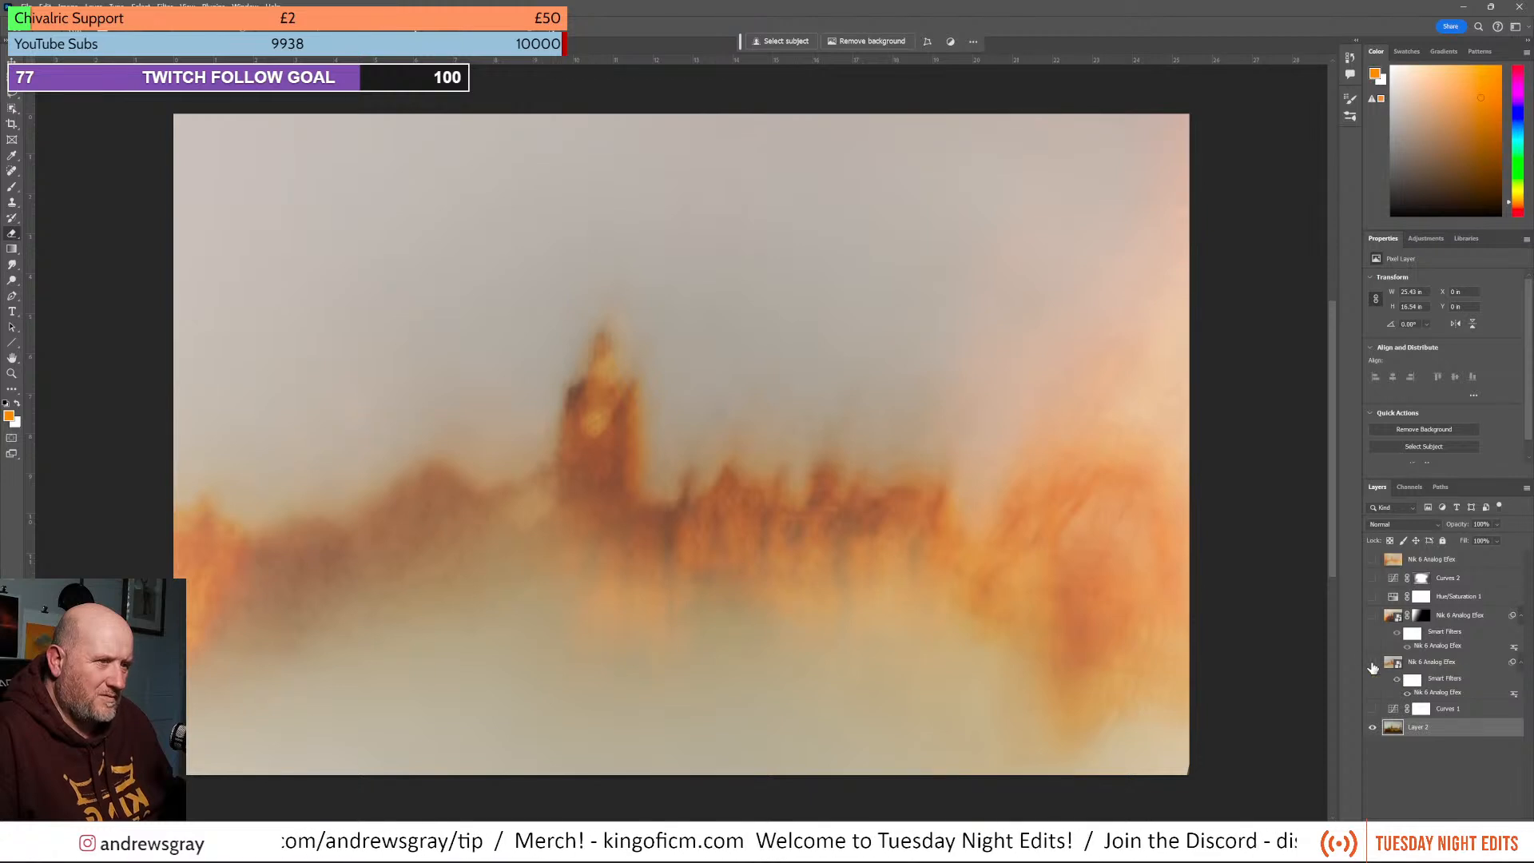
pyautogui.click(1373, 618)
pyautogui.click(1373, 618)
pyautogui.click(1373, 618)
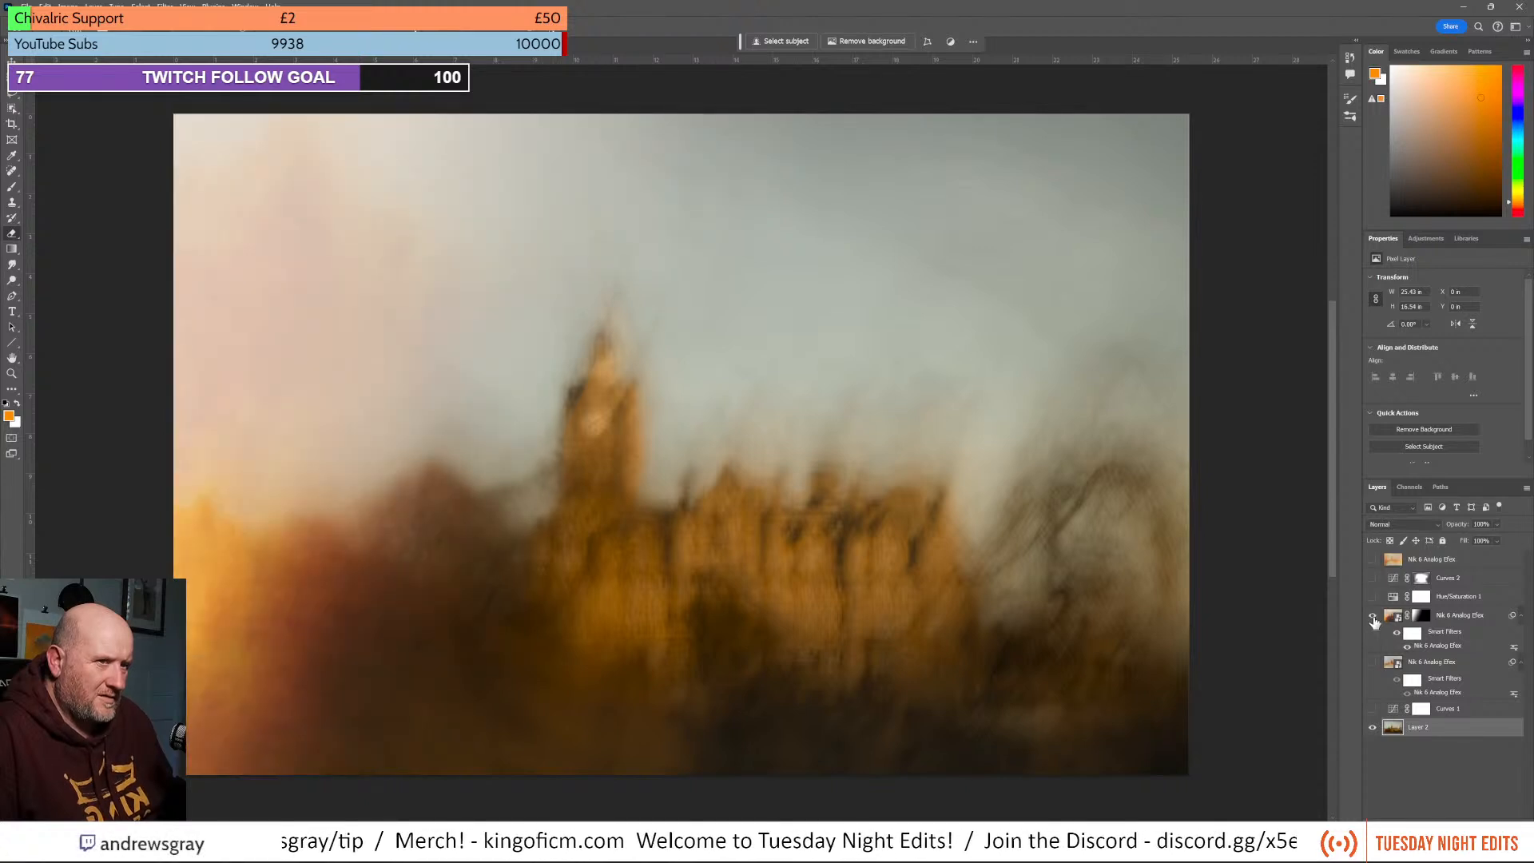
# Redraw the upper Analog Efex layer's mask with a black-to-white linear gradient at about 138°, running from the building's lower facade to the clock tower
pyautogui.click(1421, 616)
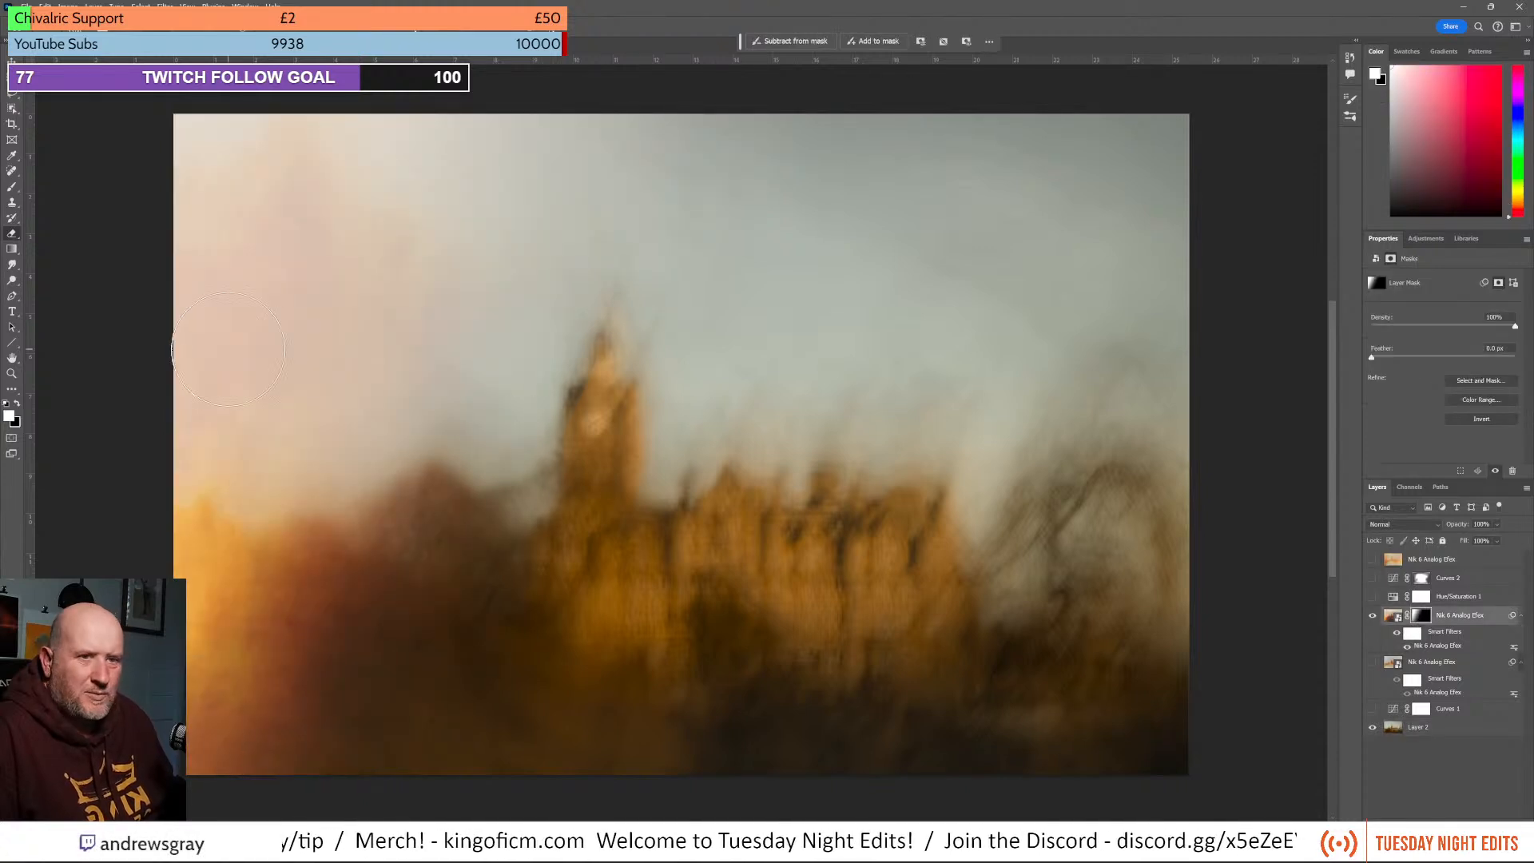
pyautogui.click(12, 248)
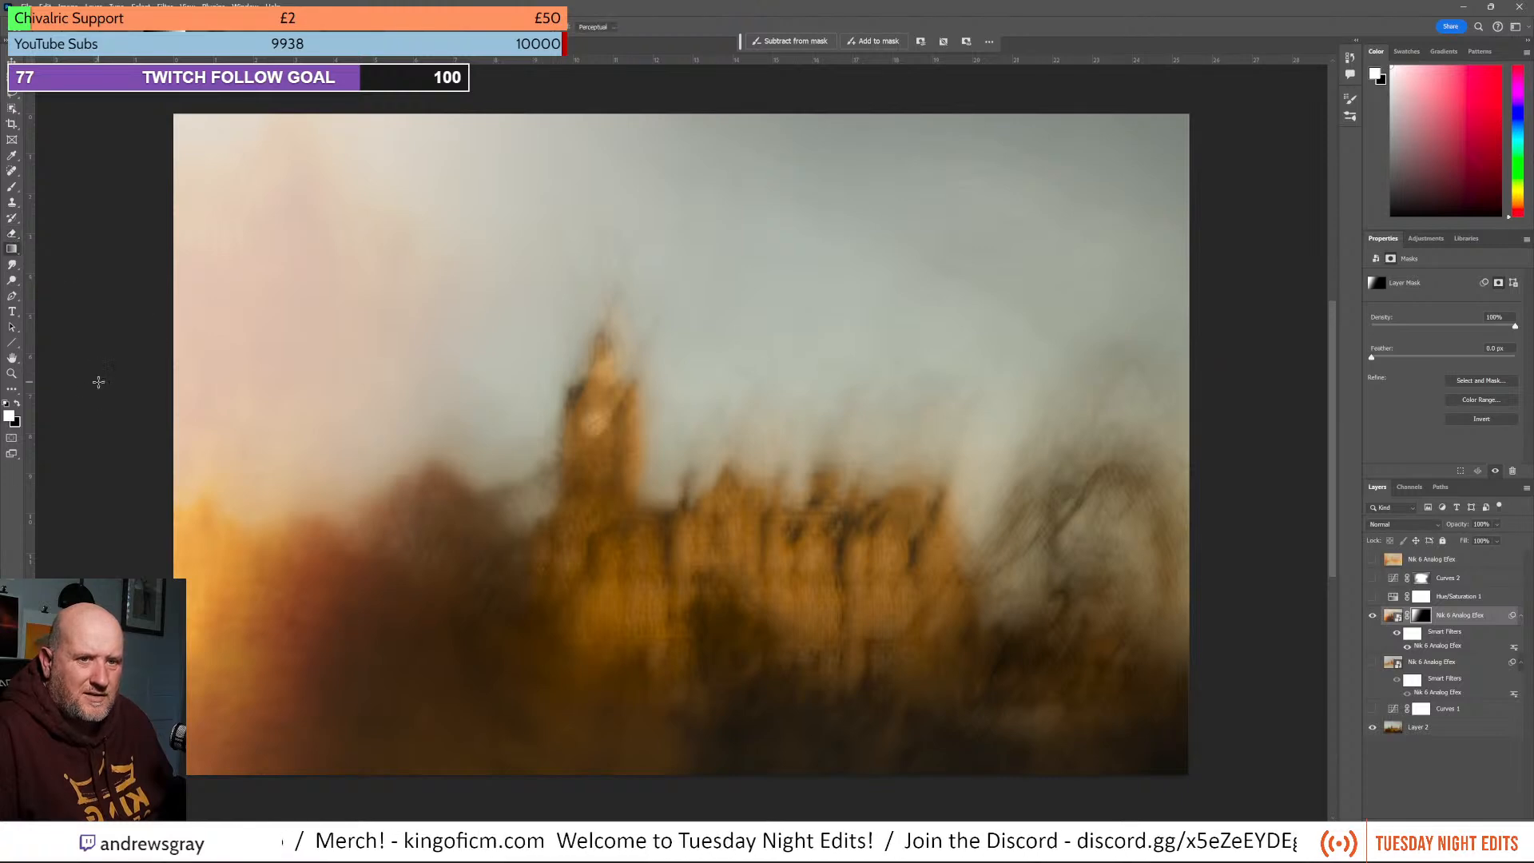
pyautogui.moveTo(548, 368); pyautogui.dragTo(765, 493)
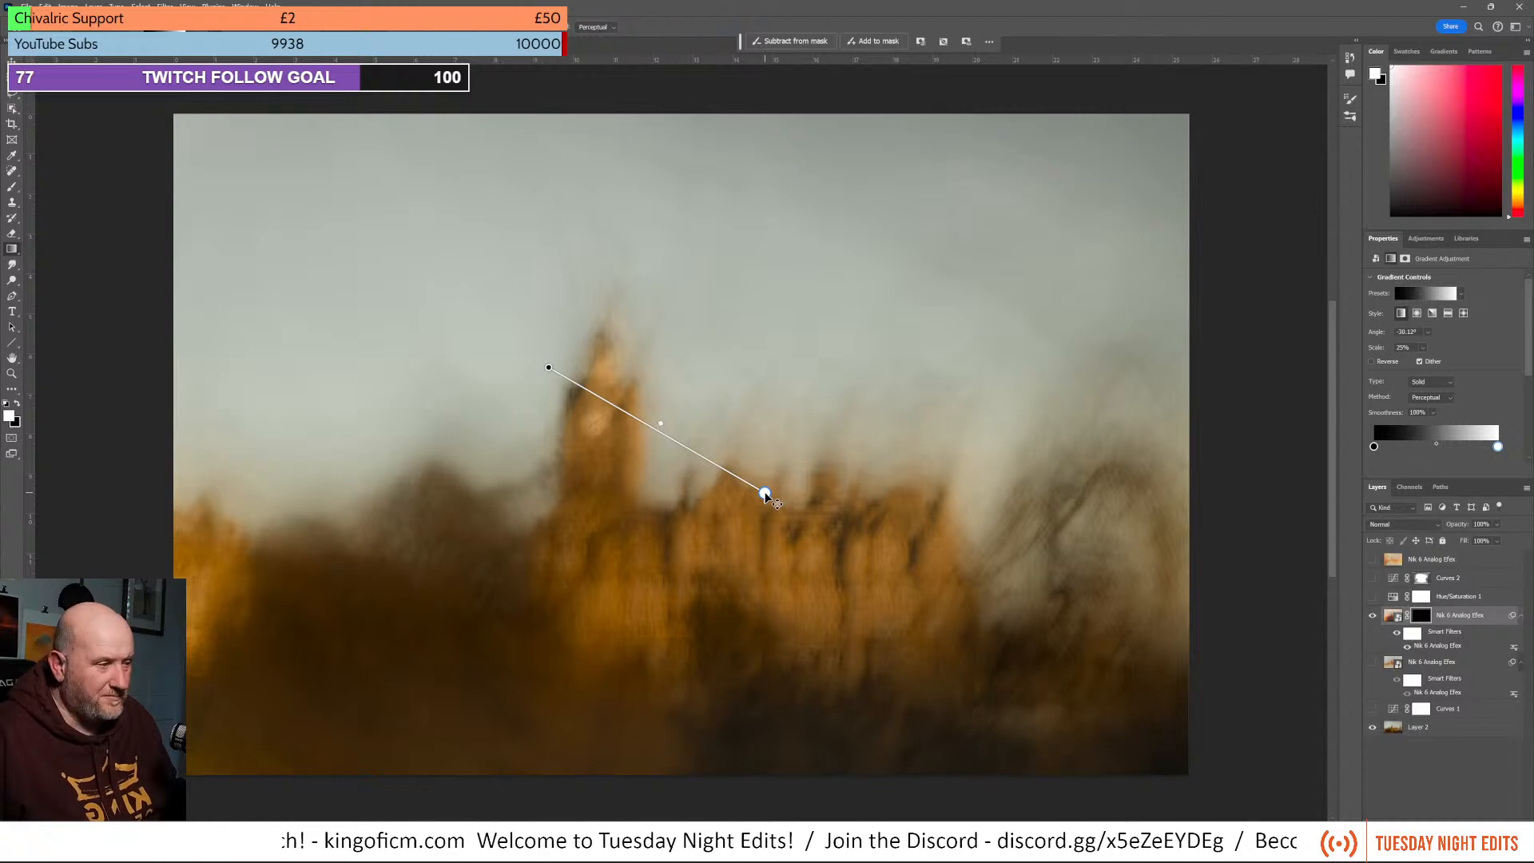
pyautogui.hotkey('ctrl', 'z')
pyautogui.moveTo(843, 606); pyautogui.dragTo(645, 430)
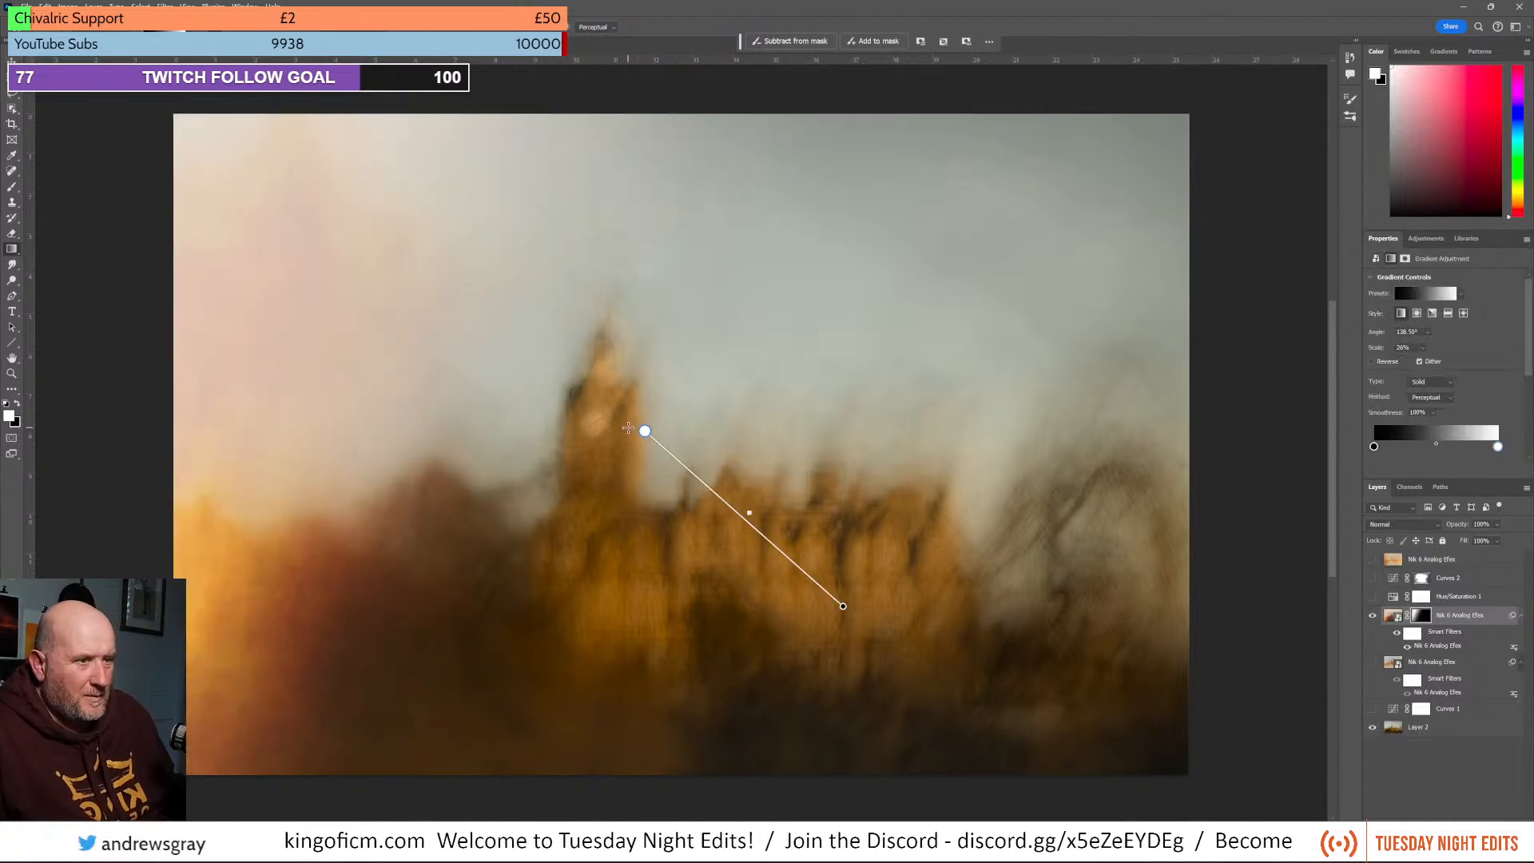
pyautogui.press('Return')
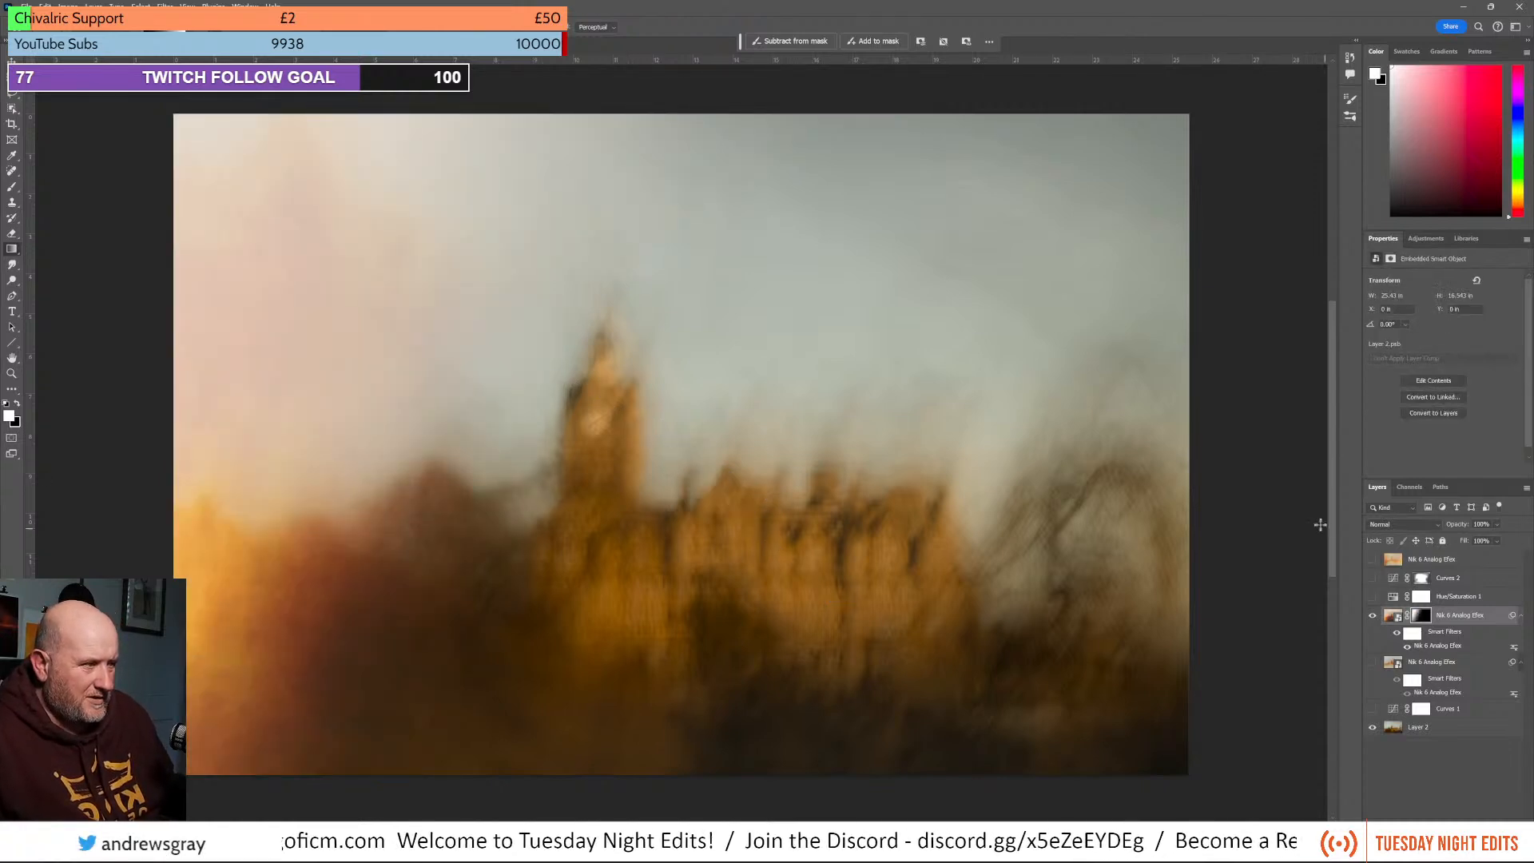
# Delete the upper Analog Efex layer's gradient mask and add a fresh layer mask in its place
pyautogui.rightClick(1417, 616)
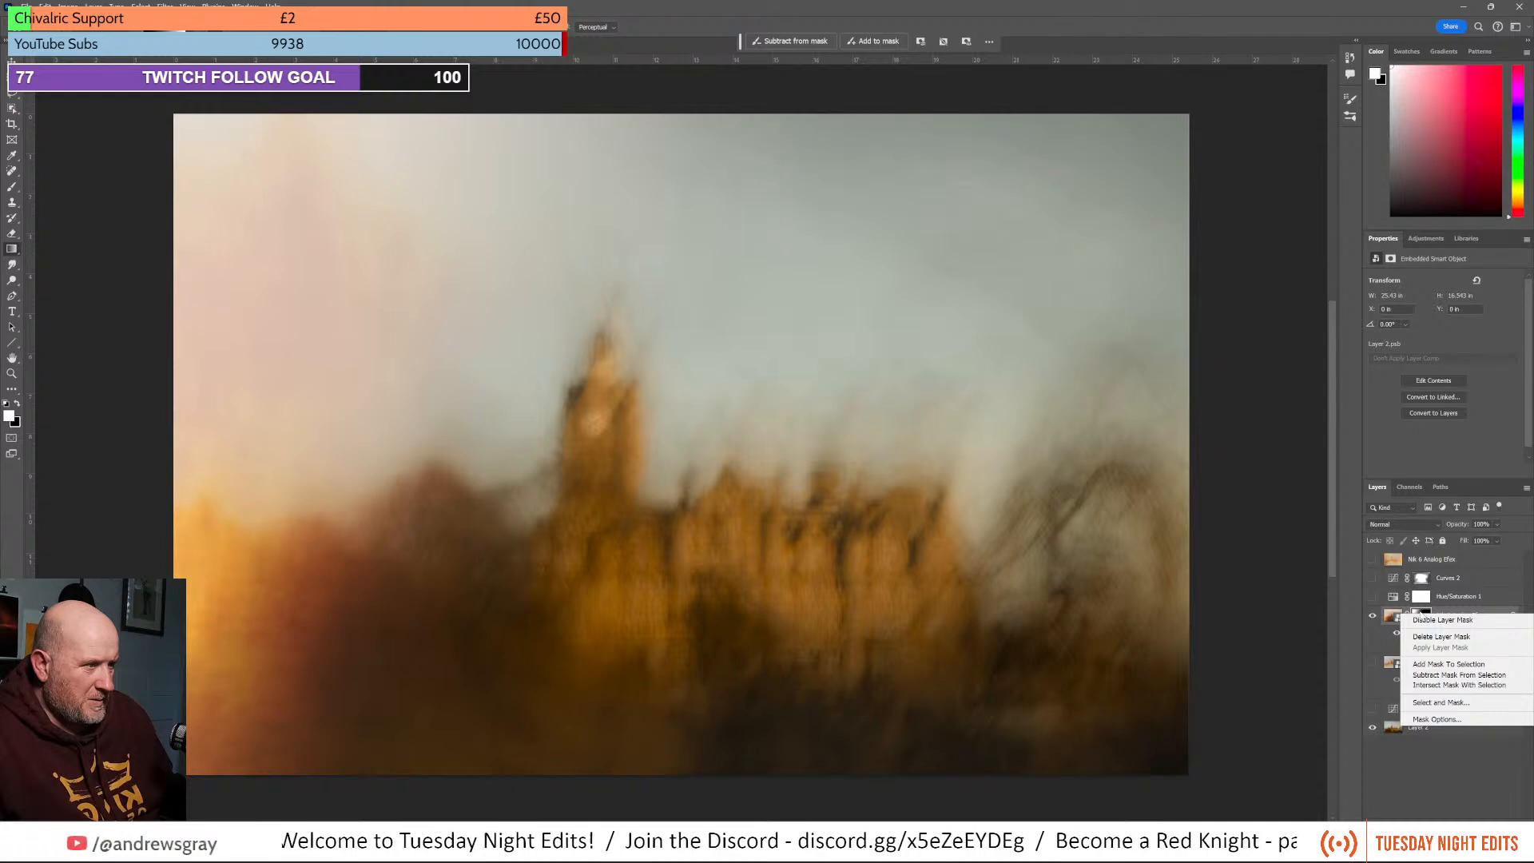
pyautogui.click(1428, 637)
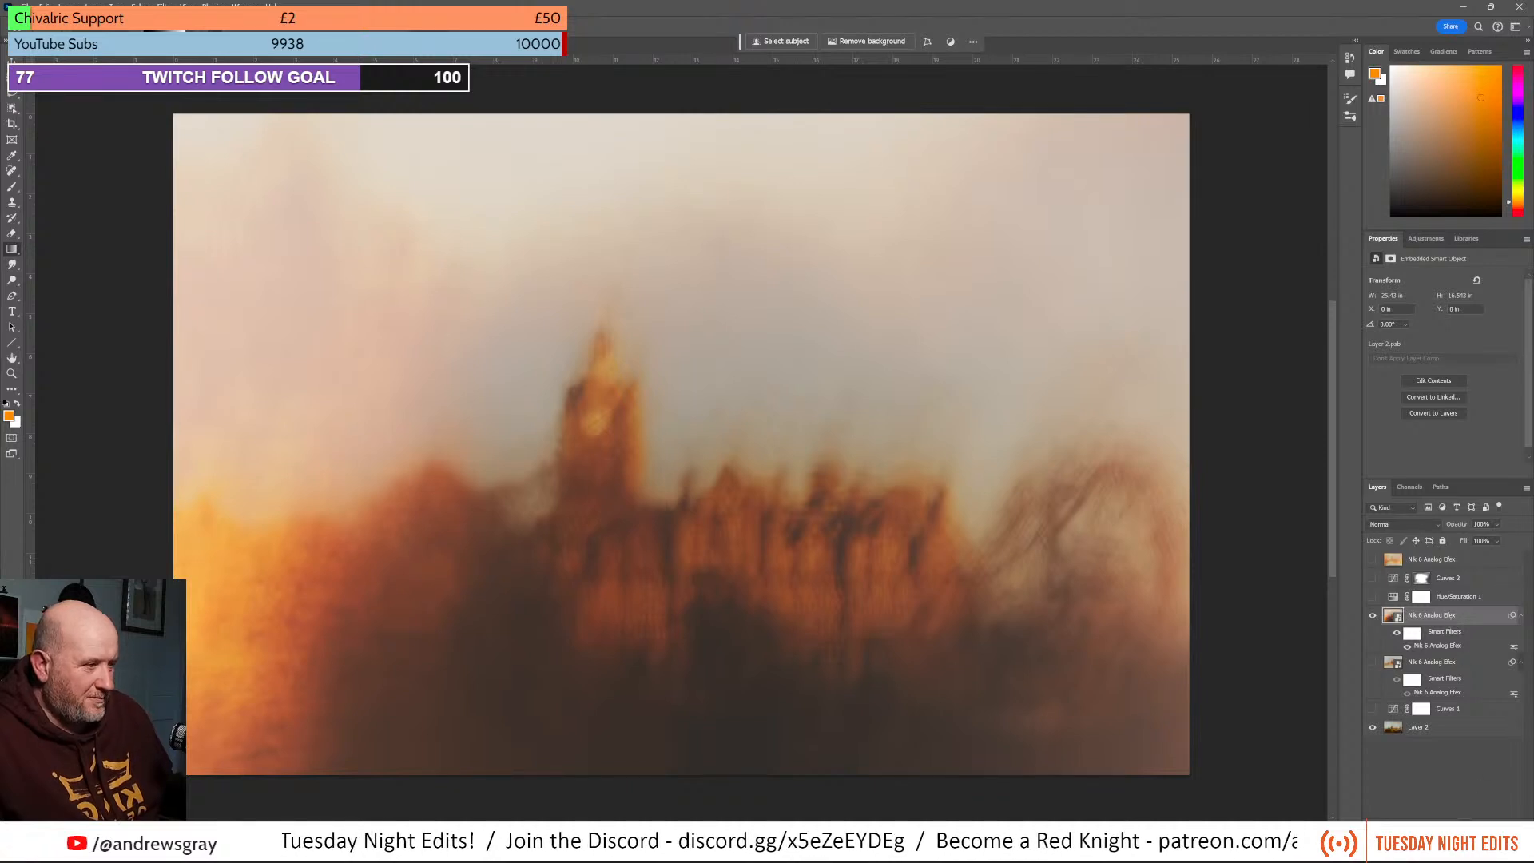
pyautogui.click(1445, 825)
# Draw a black-to-white linear gradient on the mask at about 125°, from below the building's facade to just beside the clock tower
pyautogui.moveTo(937, 623); pyautogui.dragTo(666, 453)
pyautogui.moveTo(557, 410); pyautogui.dragTo(563, 369)
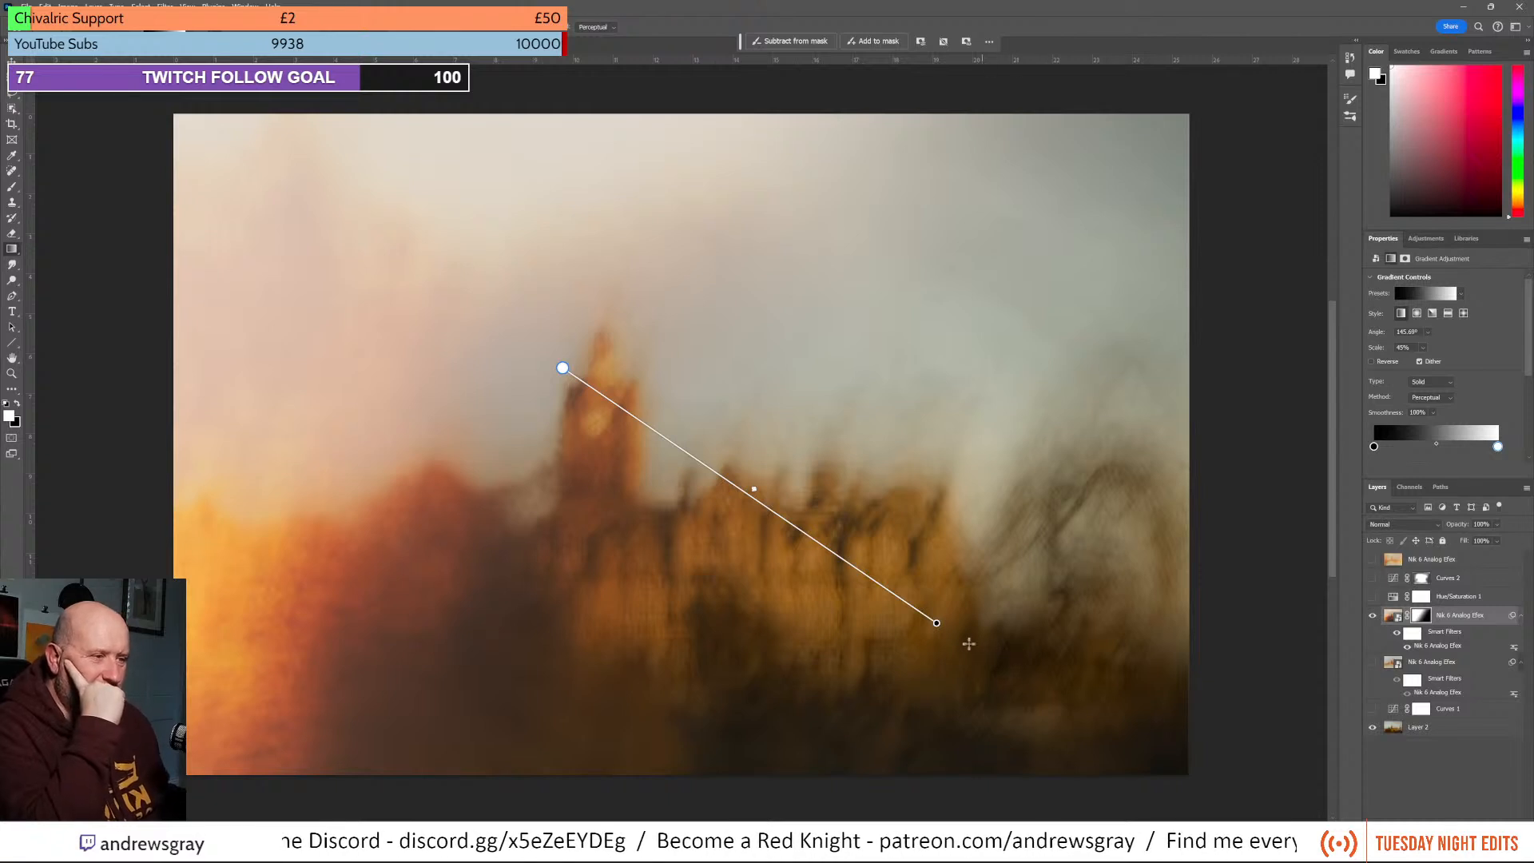
pyautogui.moveTo(936, 625); pyautogui.dragTo(912, 790)
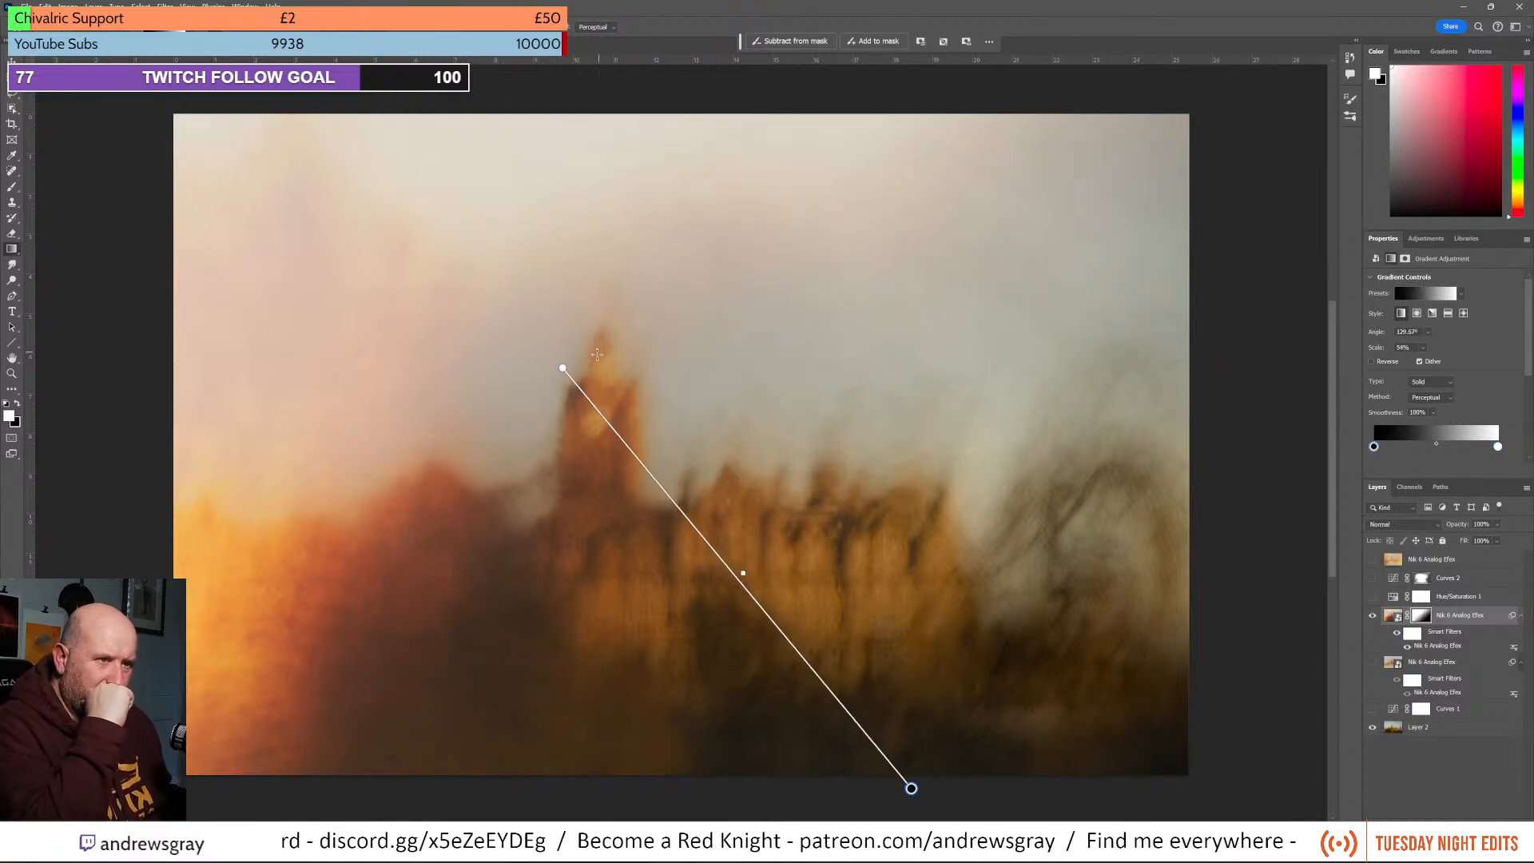
pyautogui.moveTo(565, 376); pyautogui.dragTo(663, 431)
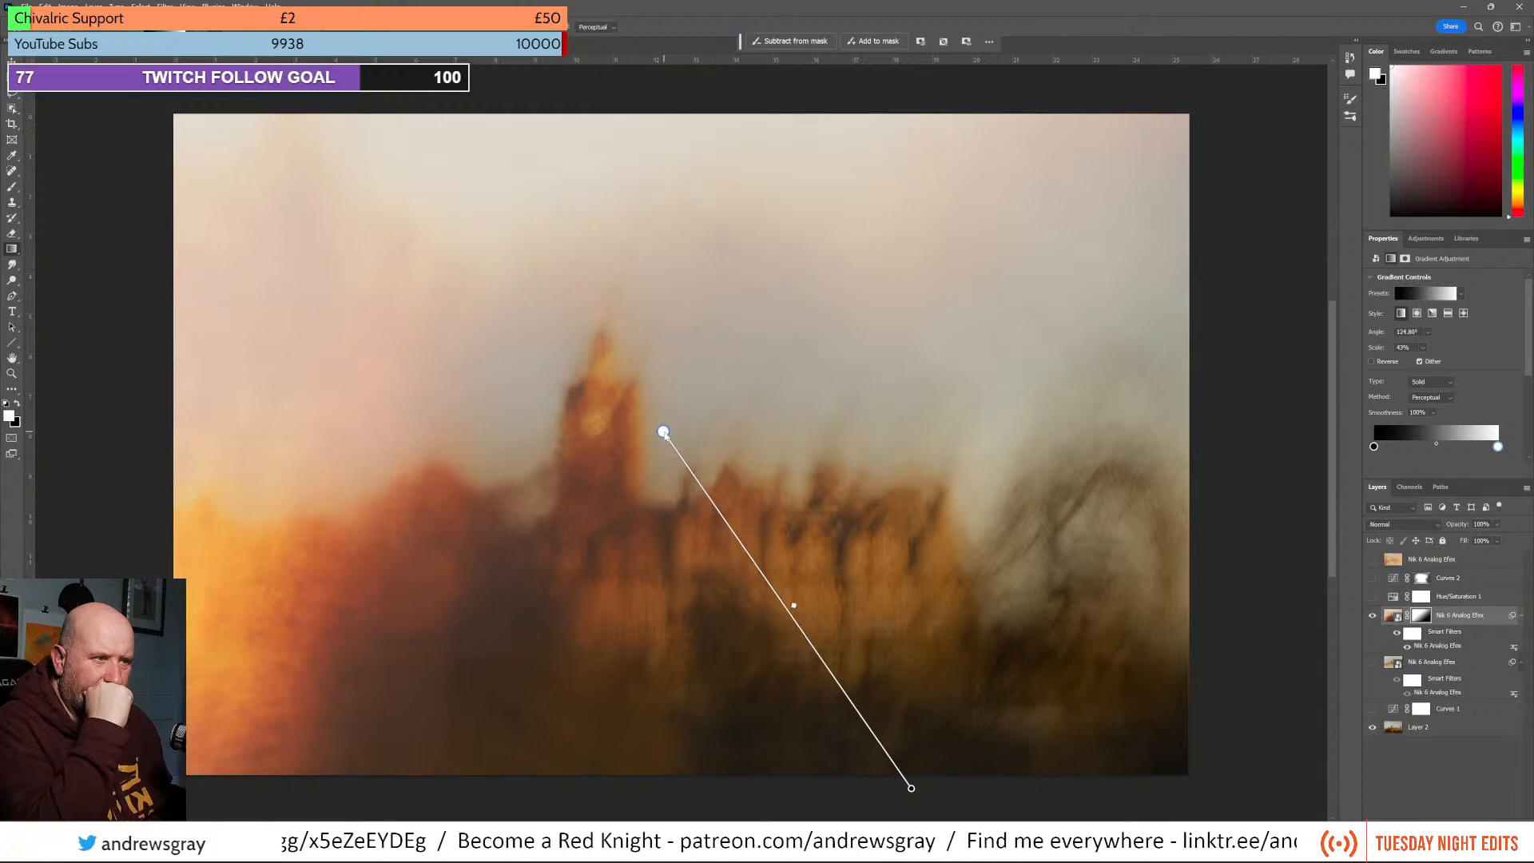
# Open the upper smart object in Nik Analog Efex, apply the "Across the street" preset, and extend the comparison split to show the effect across the image
pyautogui.click(1479, 615)
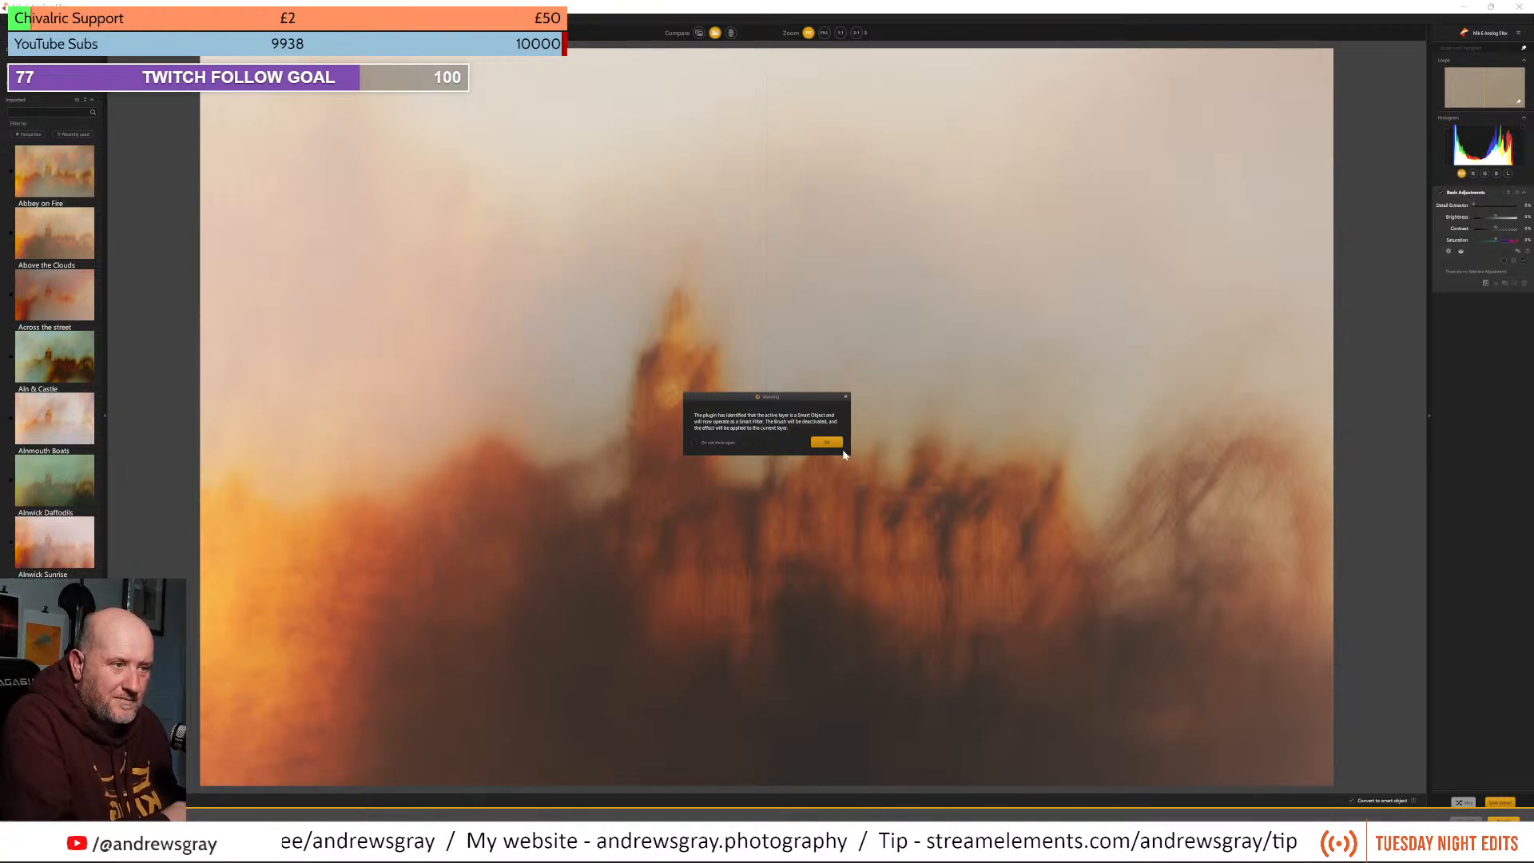
pyautogui.click(827, 442)
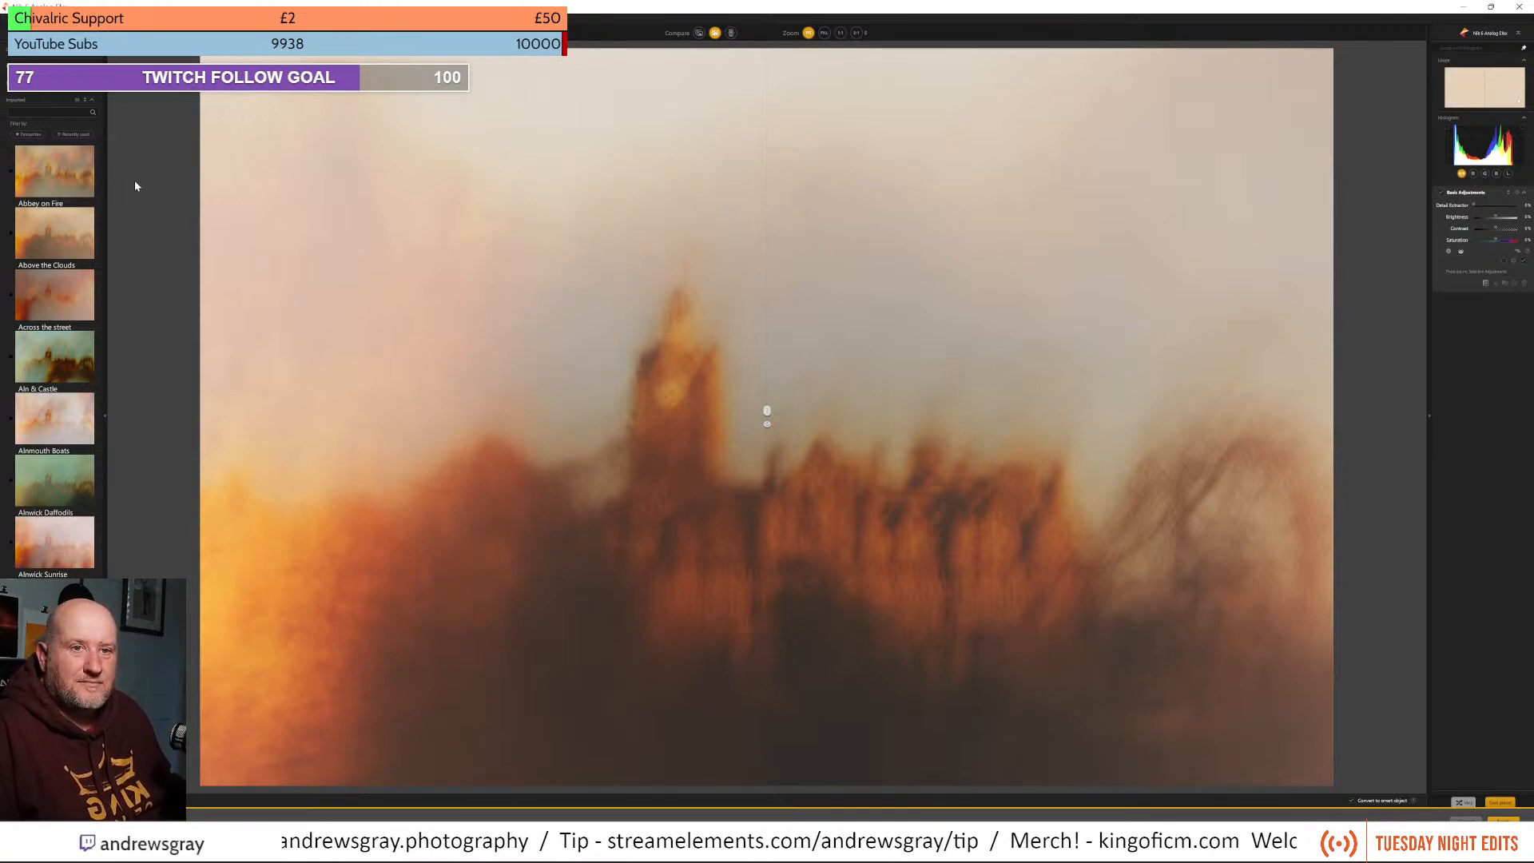
pyautogui.click(67, 314)
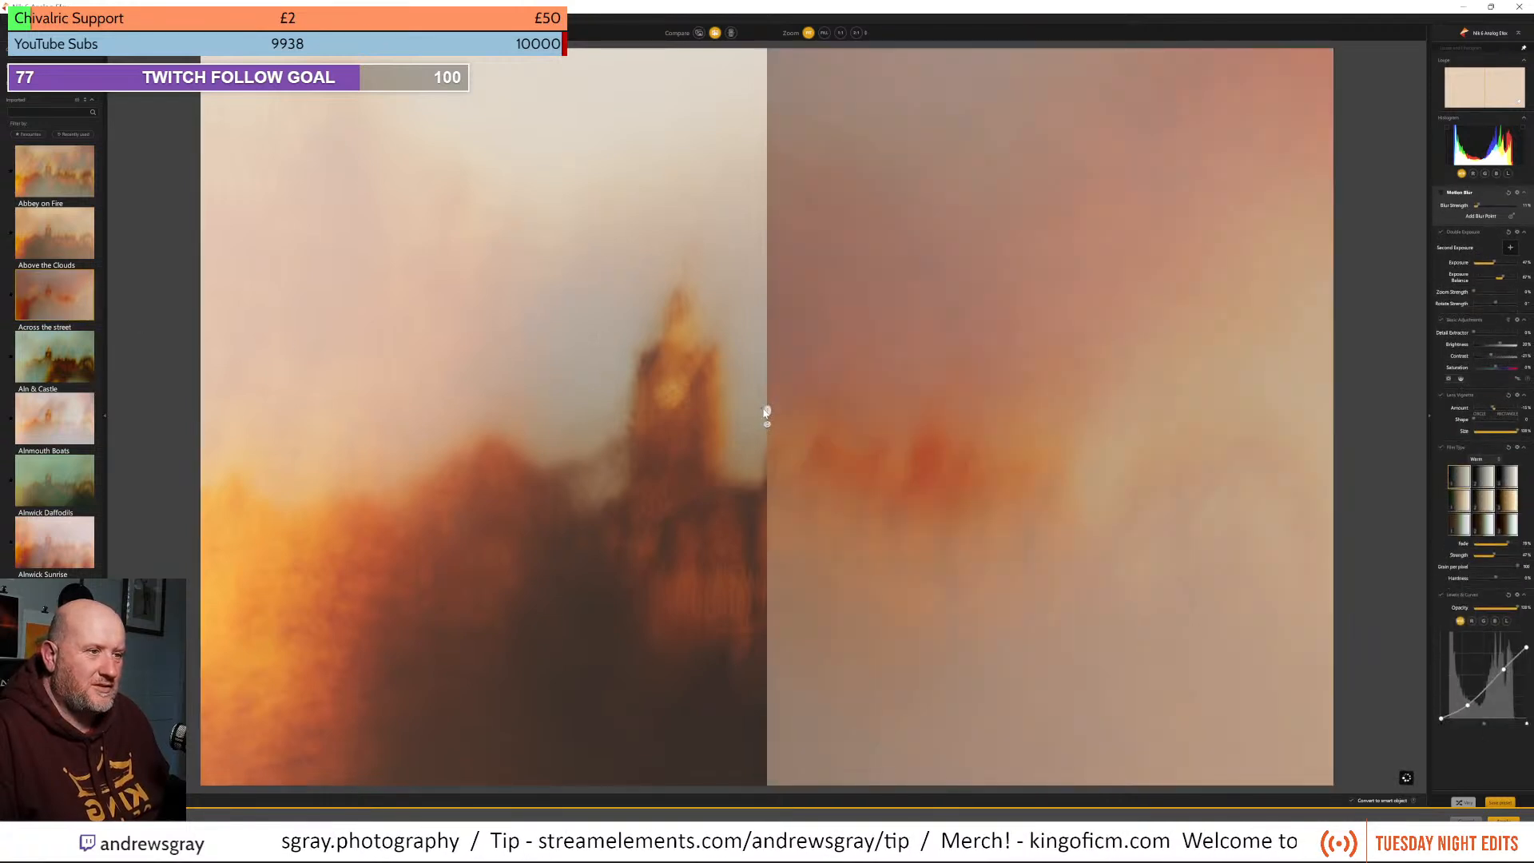
pyautogui.moveTo(766, 413); pyautogui.dragTo(251, 413)
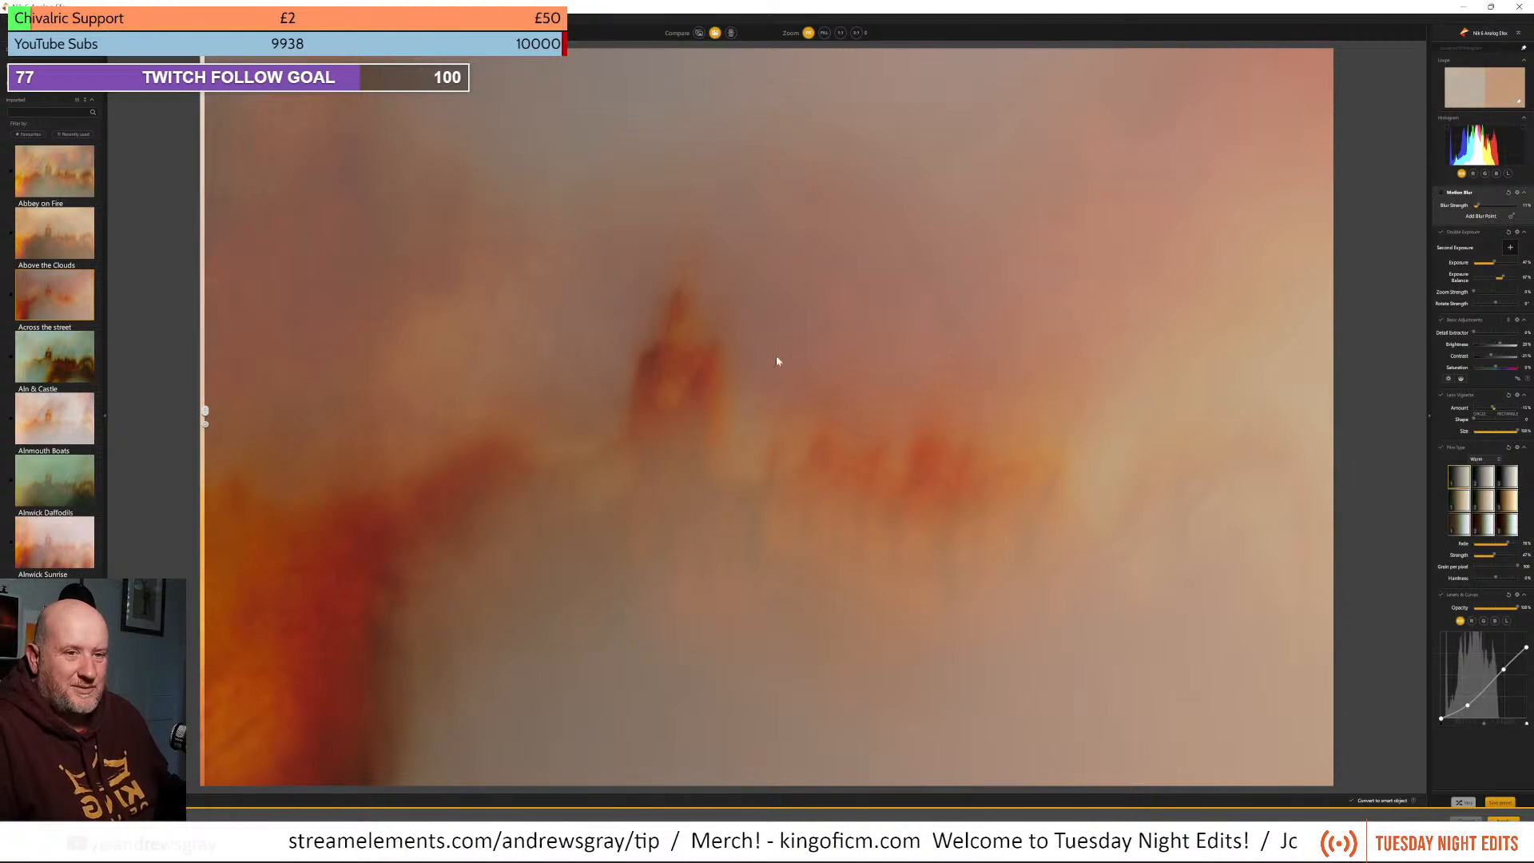
# Browse the imported Analog Efex presets, from the Bamburgh looks through the TNE series, and compare their thumbnail previews
pyautogui.scroll(-10, 75, 368)
pyautogui.scroll(2, 76, 368)
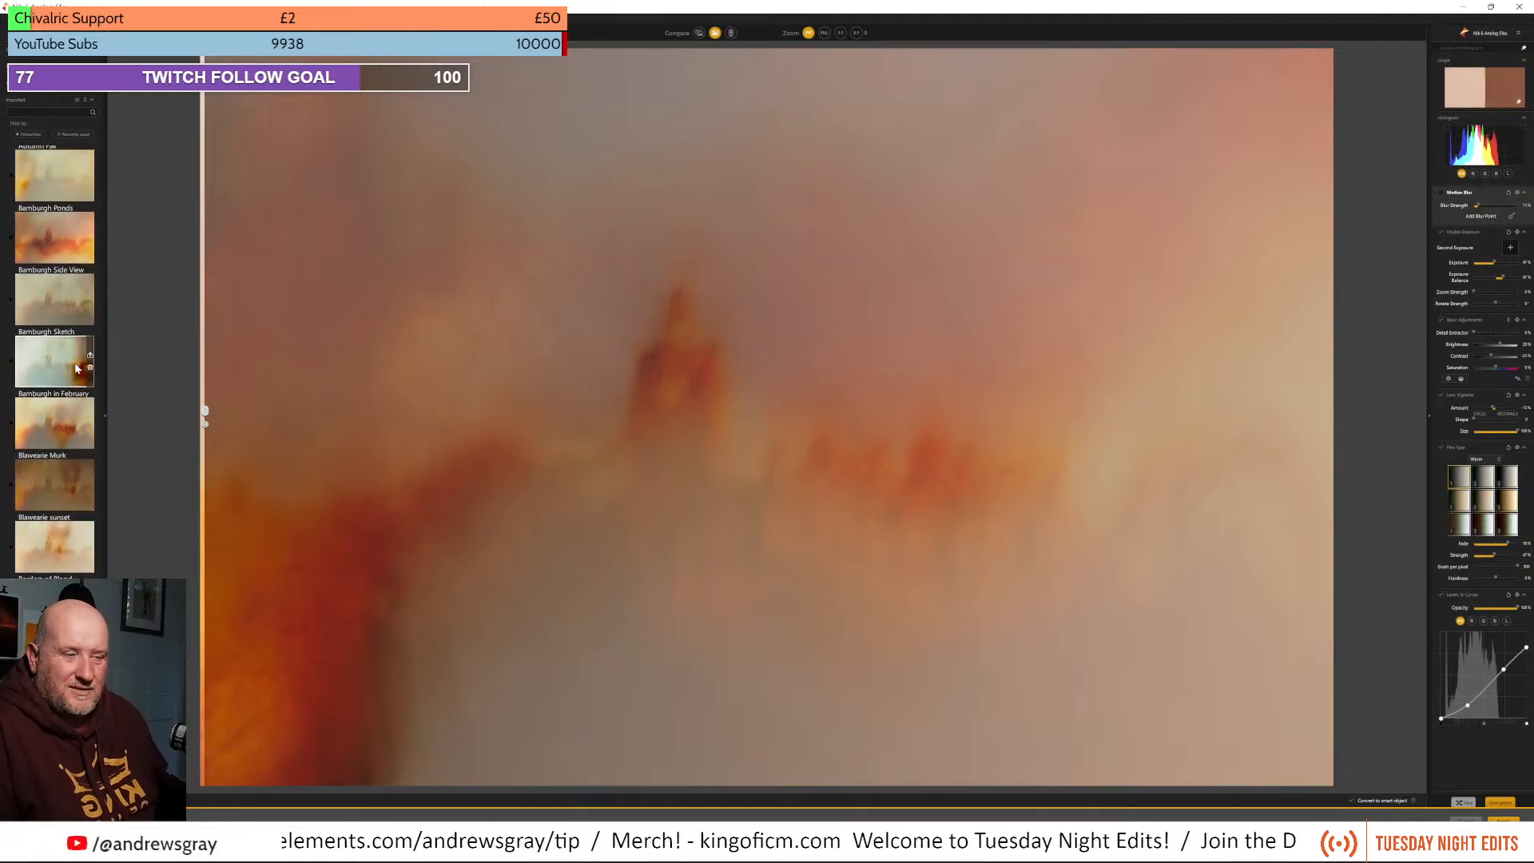
pyautogui.scroll(-3, 75, 368)
pyautogui.scroll(-8, 78, 368)
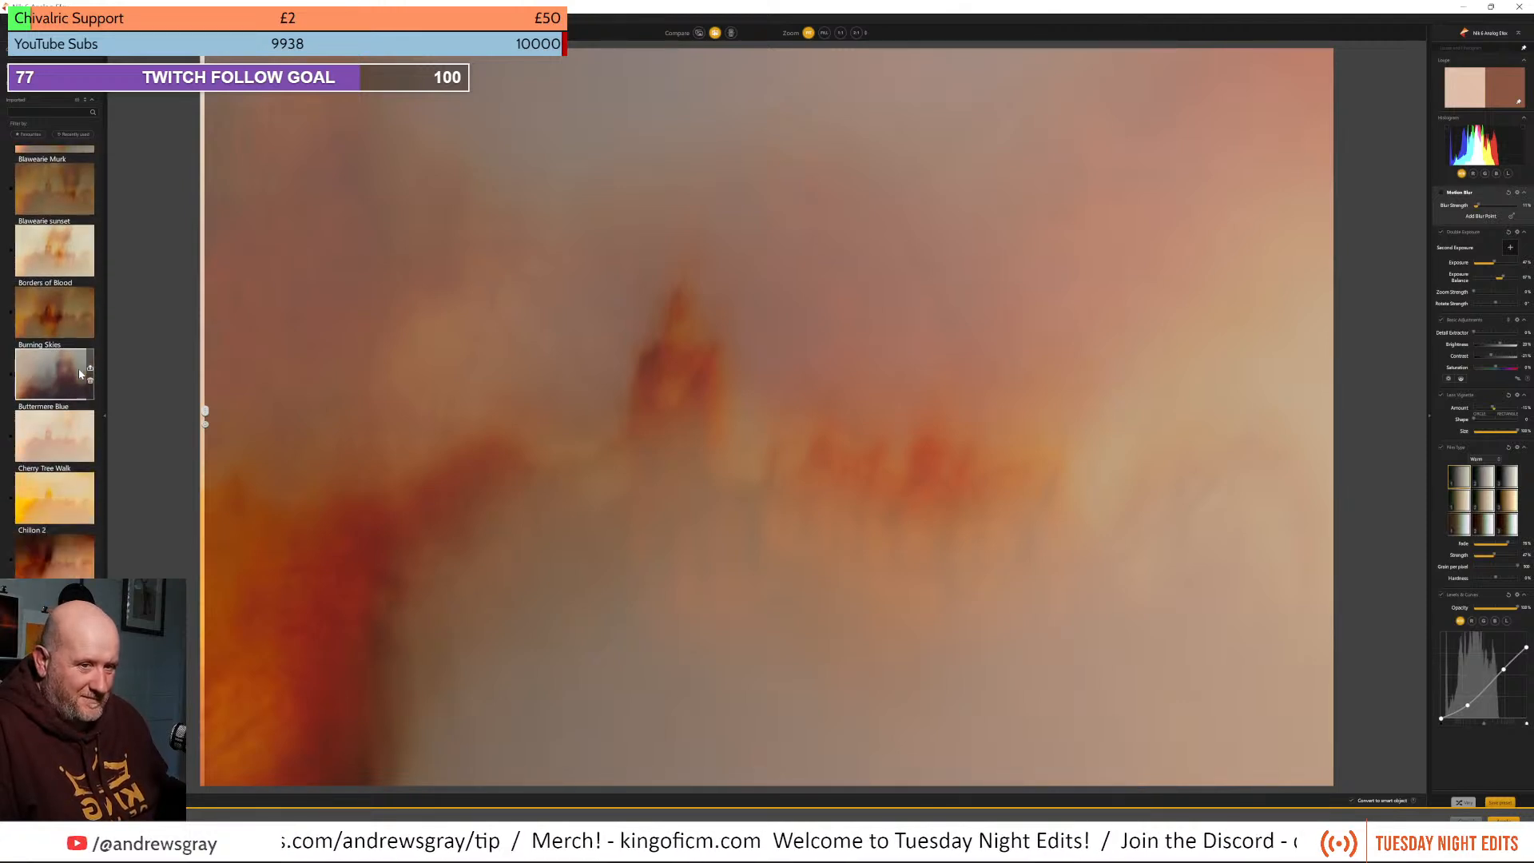
pyautogui.scroll(-10, 79, 373)
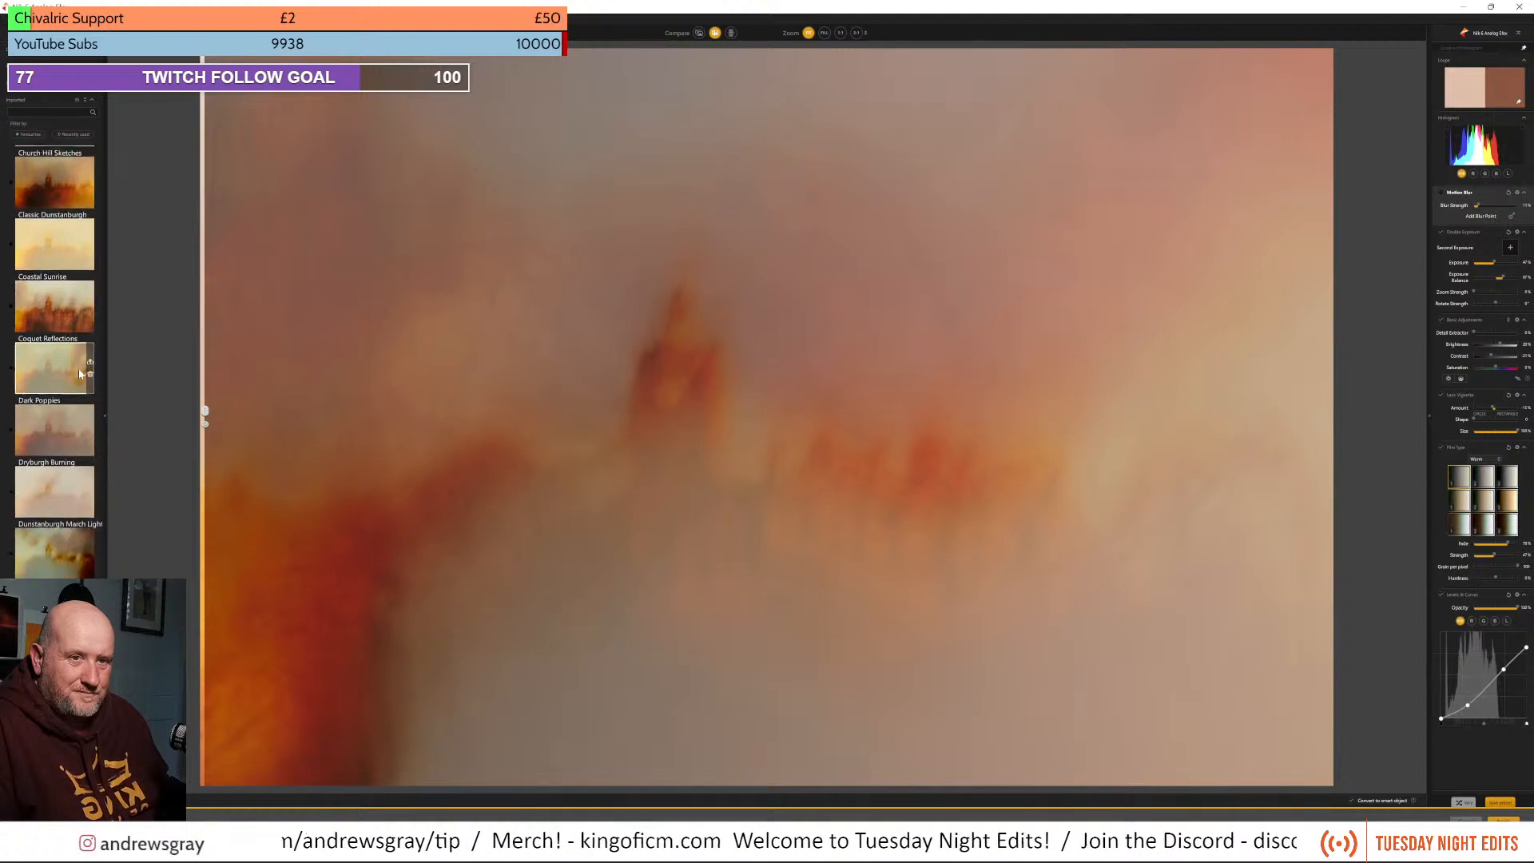
pyautogui.scroll(-6, 80, 374)
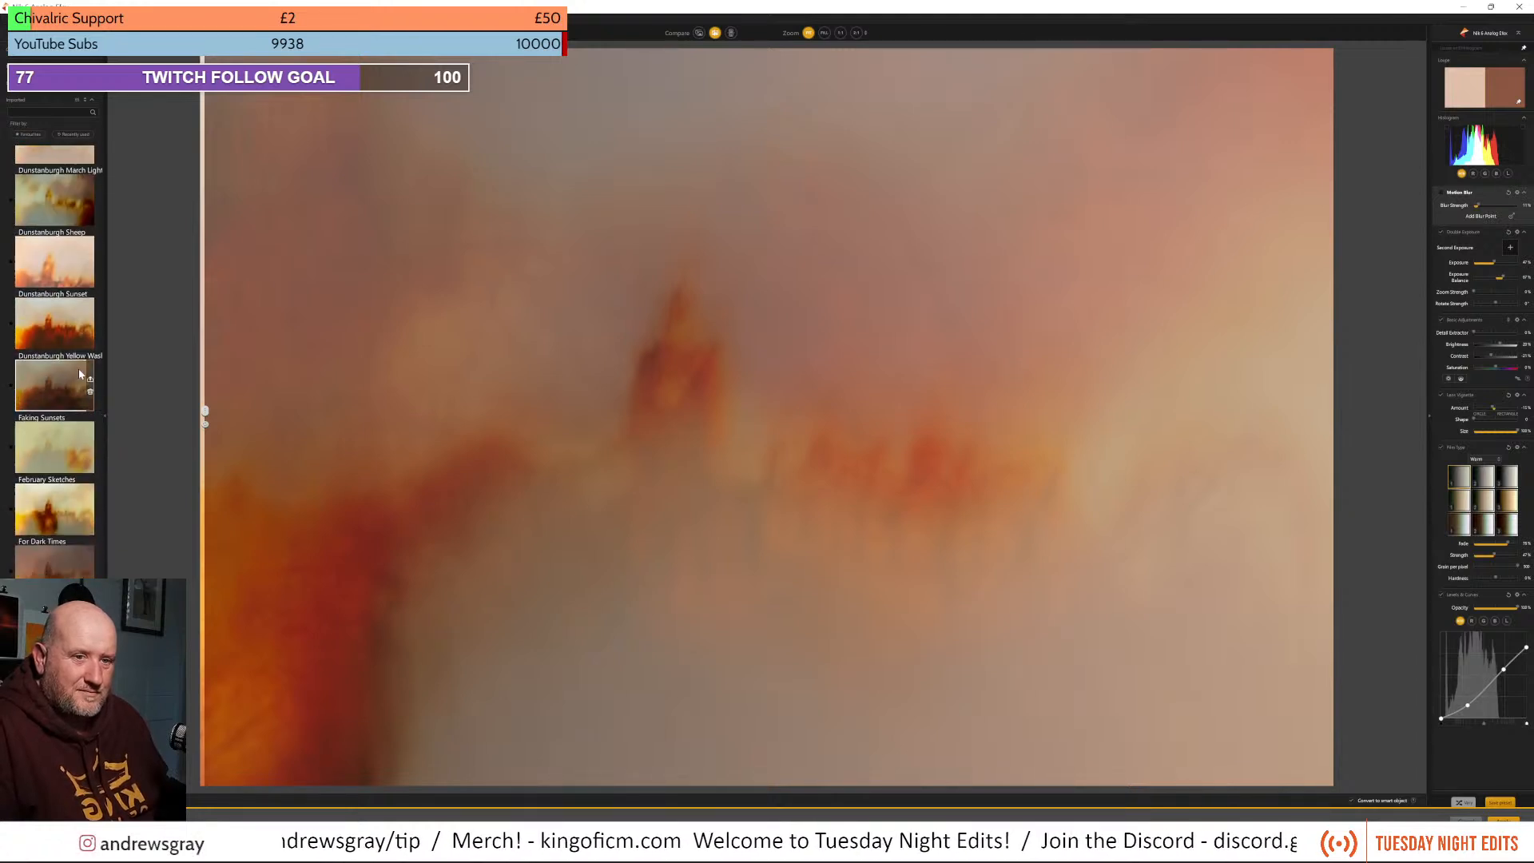
pyautogui.scroll(-8, 79, 373)
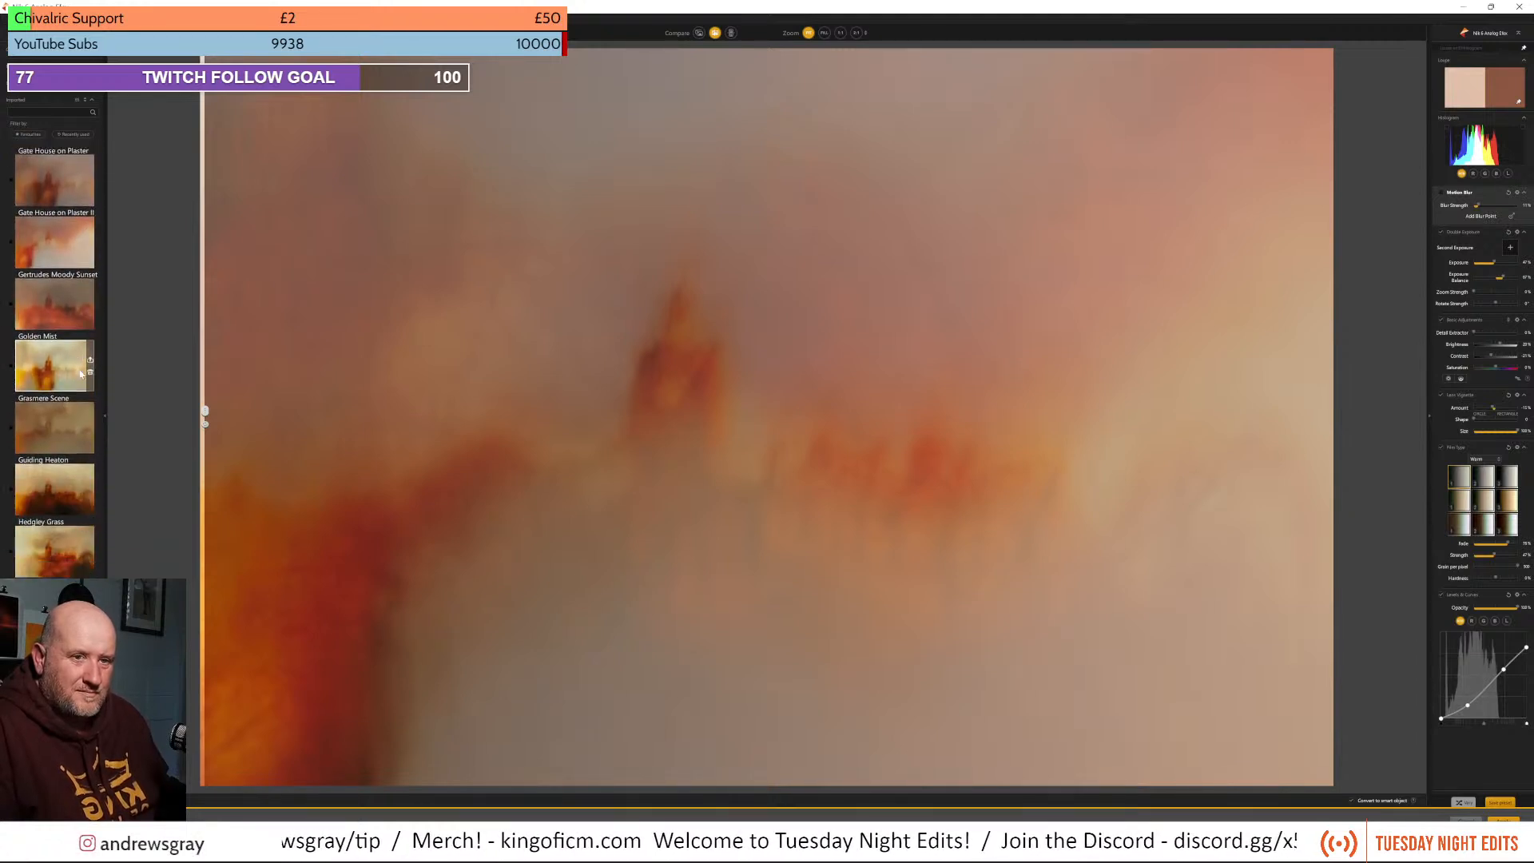
pyautogui.scroll(-8, 79, 373)
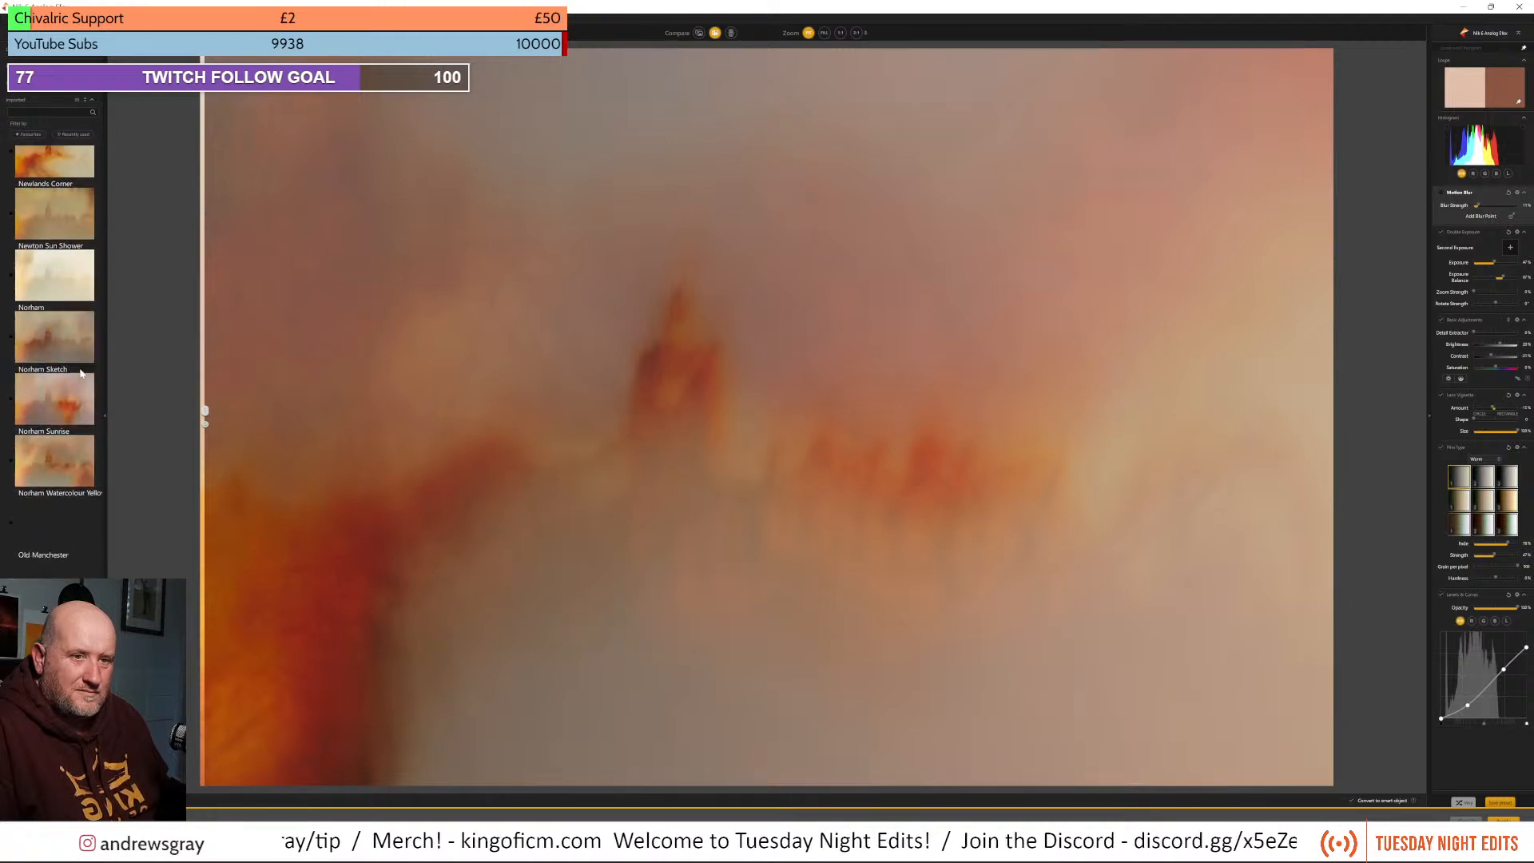
pyautogui.scroll(1, 81, 373)
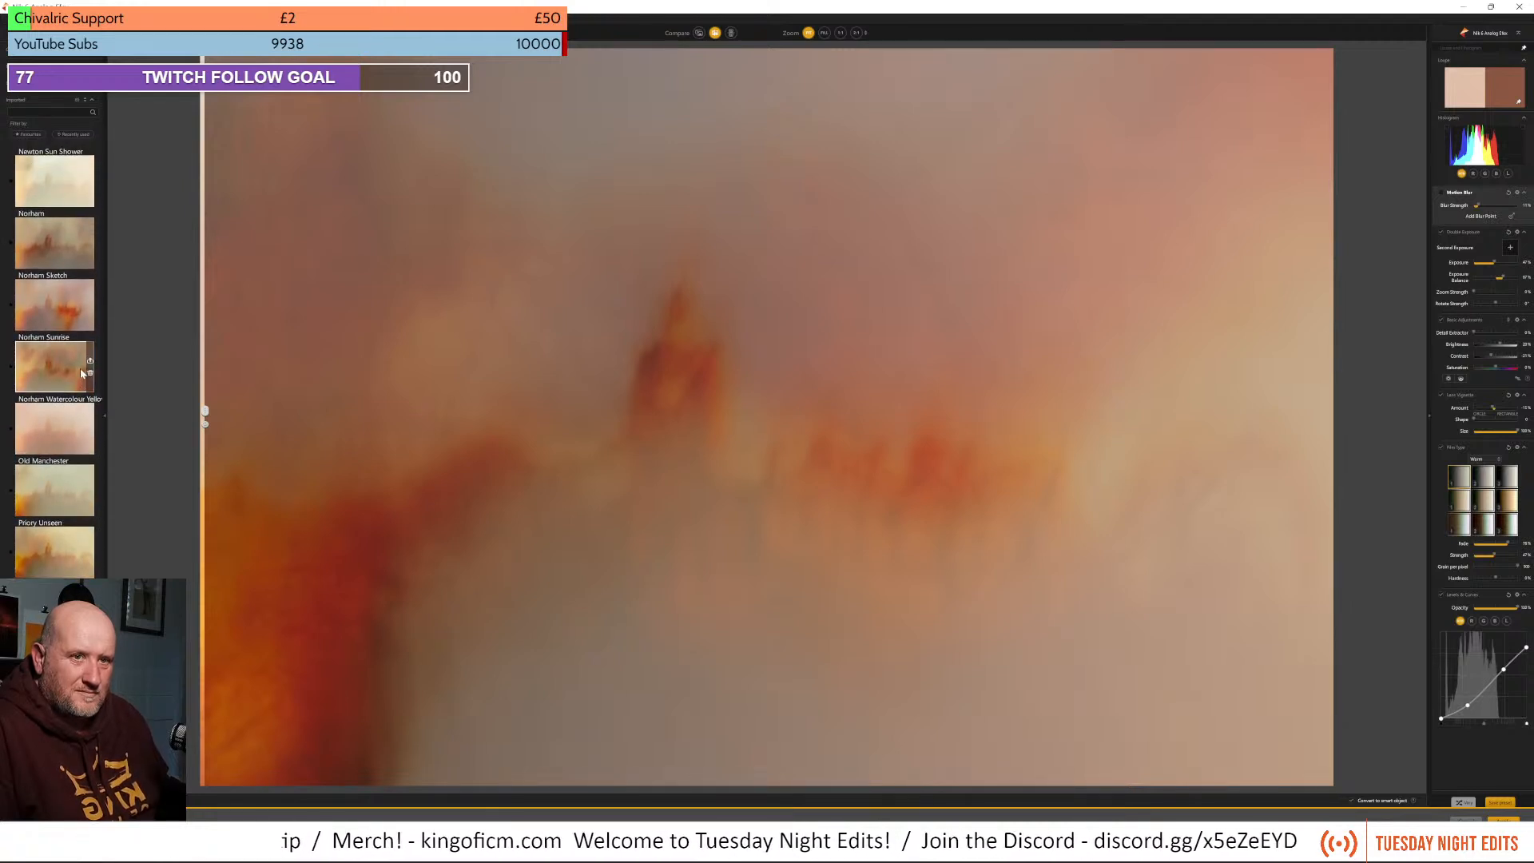
pyautogui.scroll(-2, 81, 373)
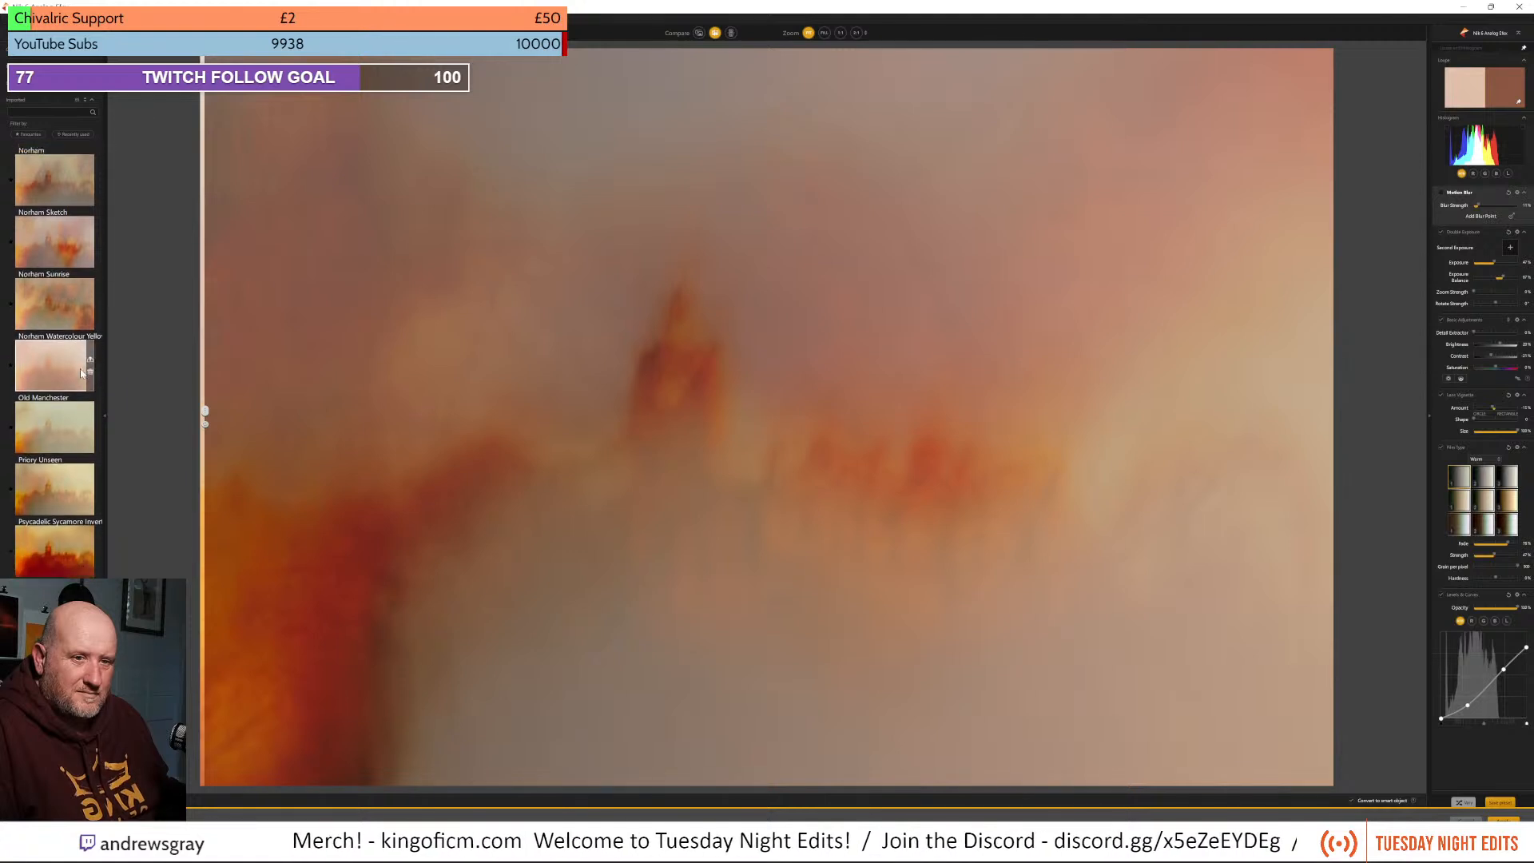
pyautogui.scroll(-7, 82, 373)
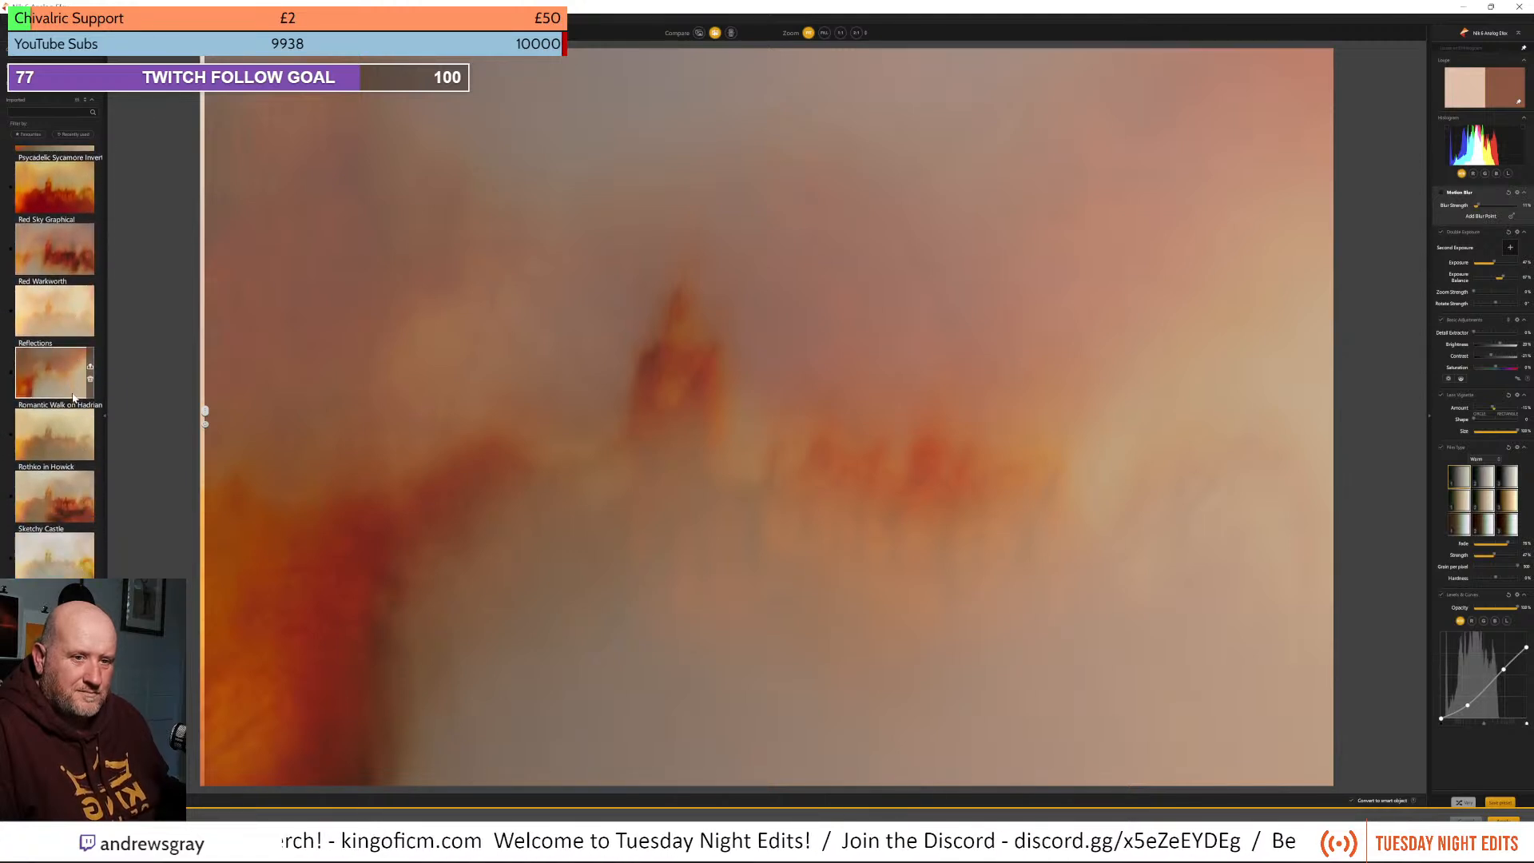
pyautogui.scroll(-12, 72, 393)
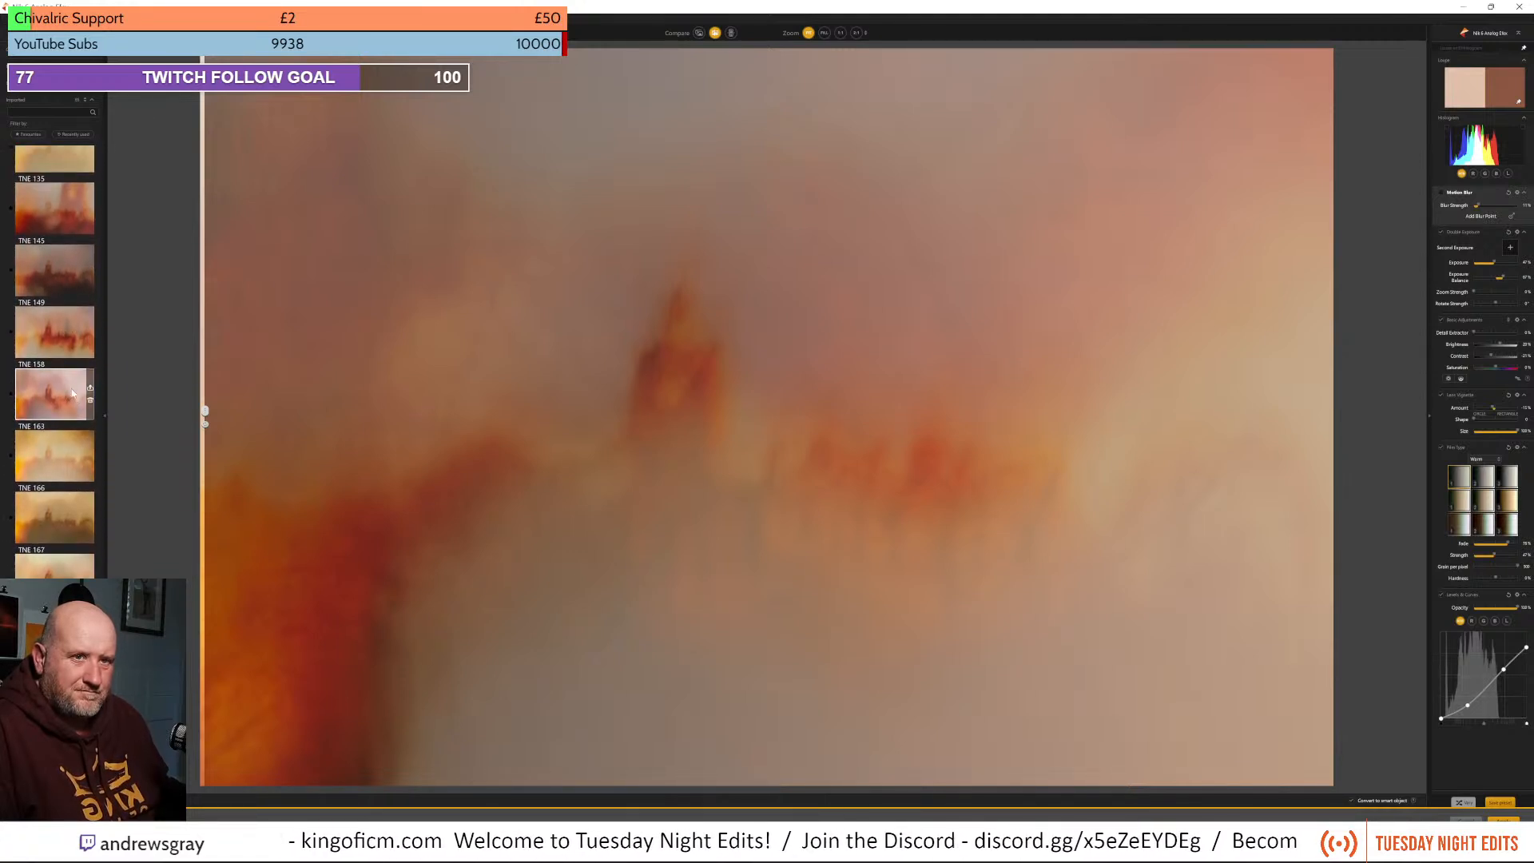
pyautogui.scroll(-8, 72, 393)
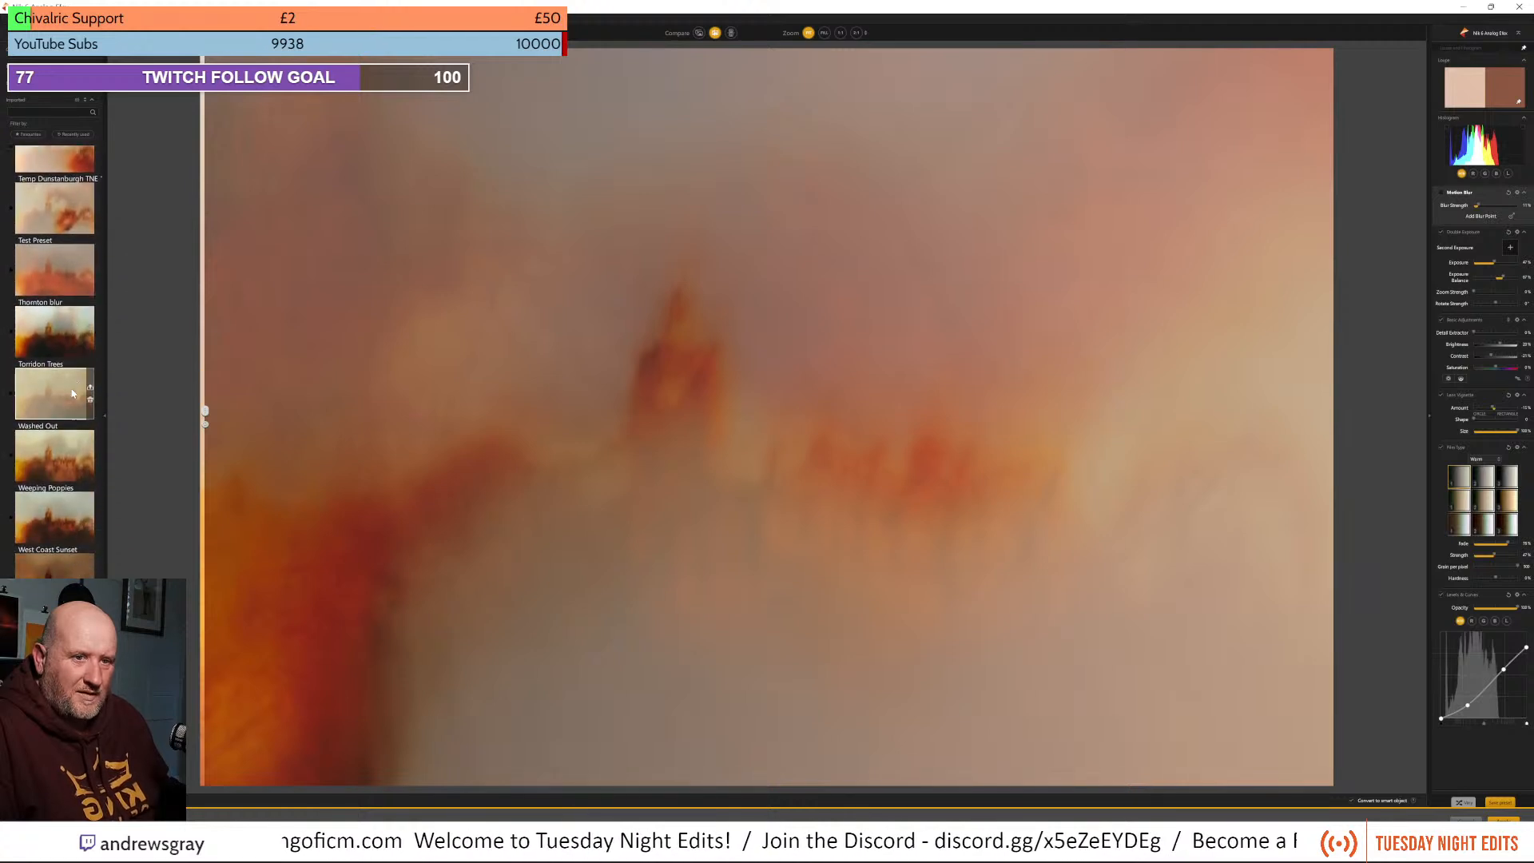
pyautogui.scroll(9, 72, 394)
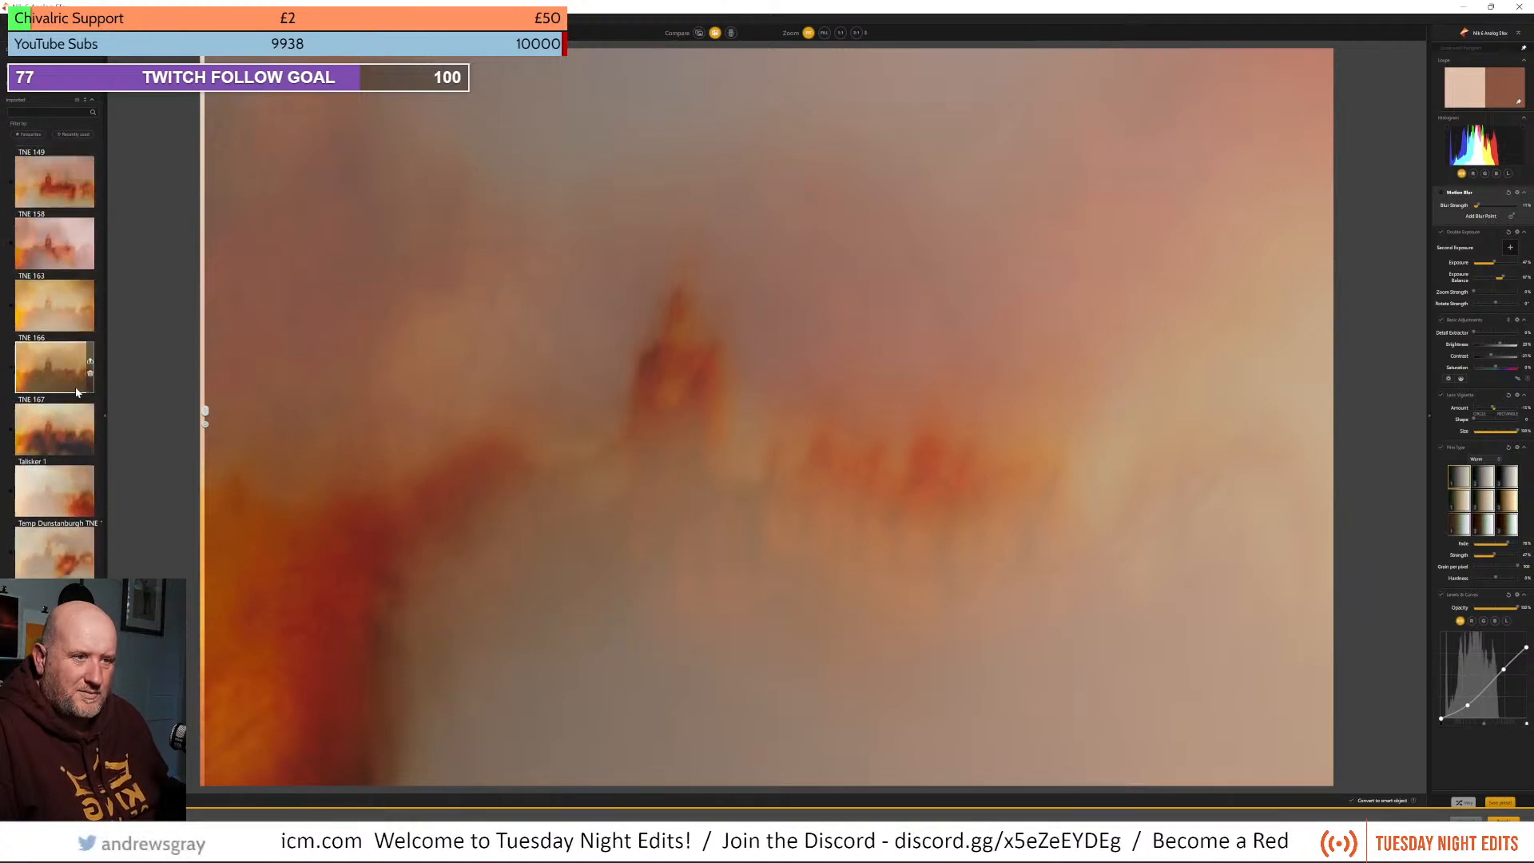
pyautogui.scroll(10, 76, 391)
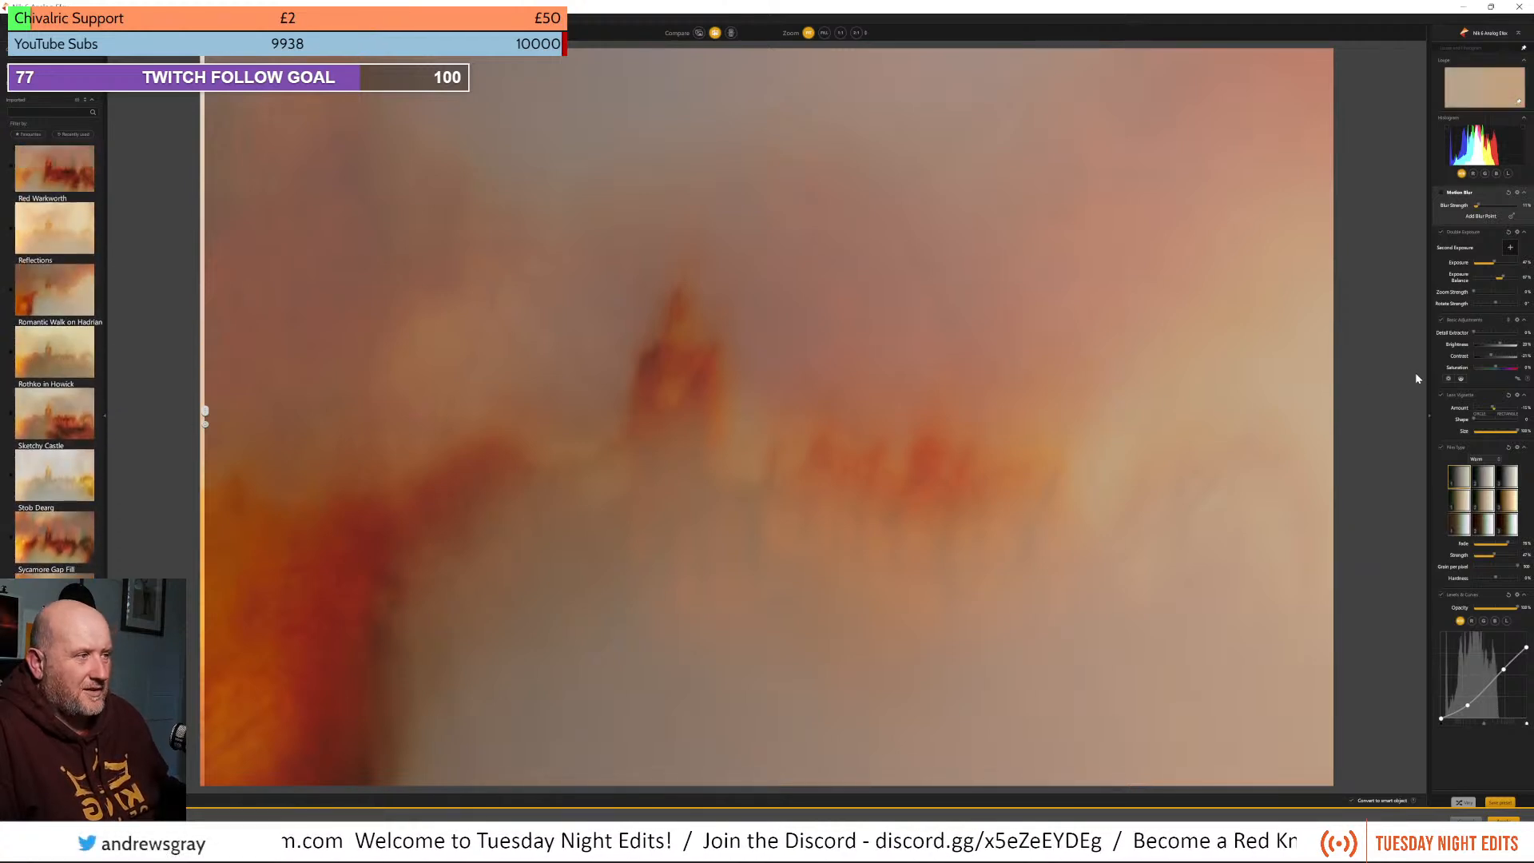
# Activate Double Exposure and shift the second exposure slightly left and down relative to the clock tower
pyautogui.click(1475, 252)
pyautogui.moveTo(461, 501); pyautogui.dragTo(433, 519)
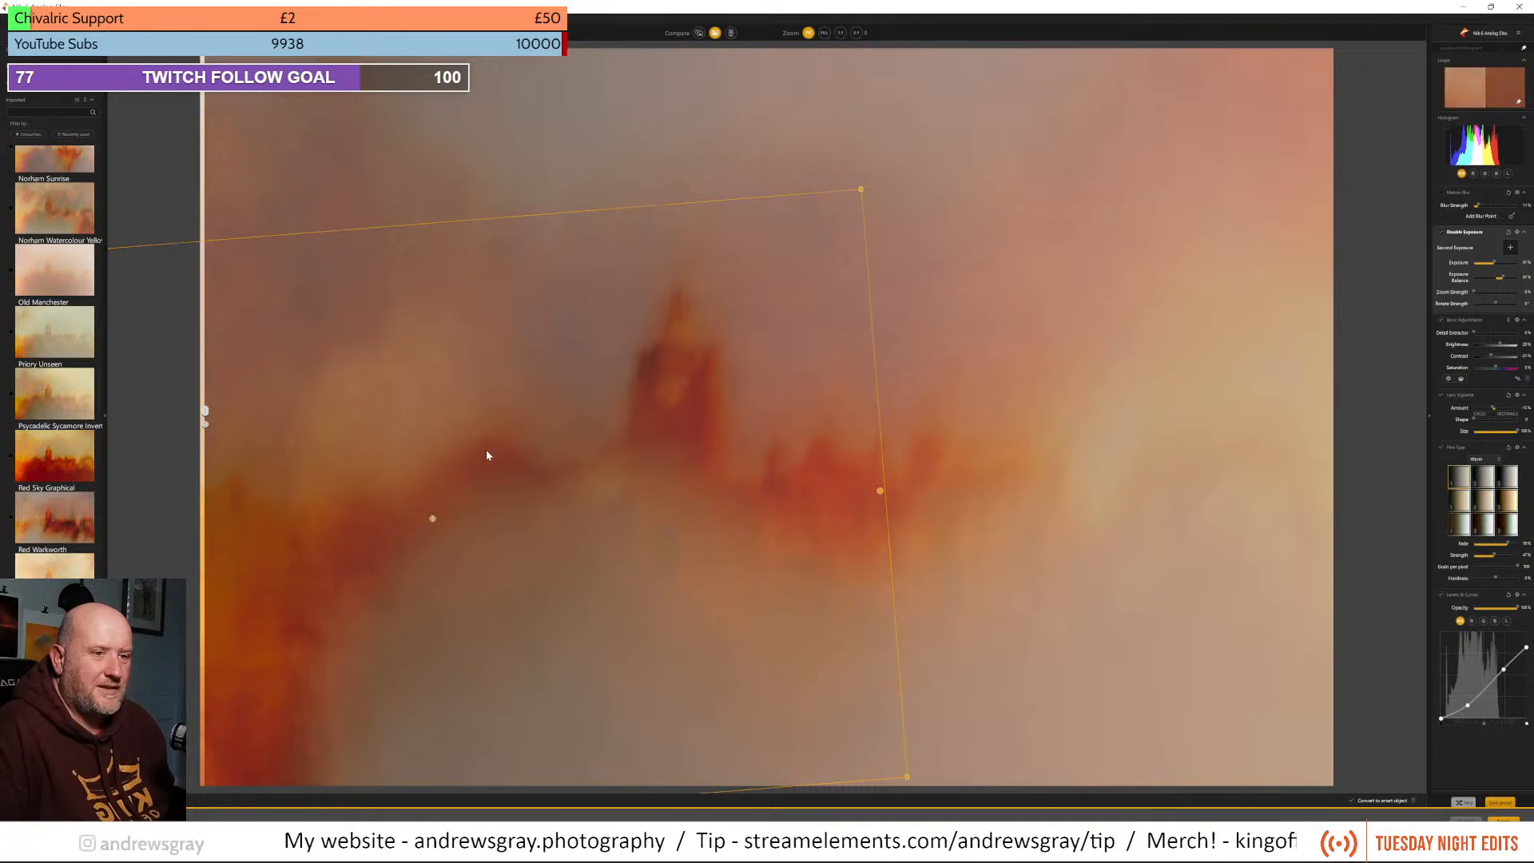
pyautogui.moveTo(431, 520)
pyautogui.mouseDown()
pyautogui.moveTo(429, 538)
pyautogui.moveTo(423, 522)
pyautogui.mouseUp()
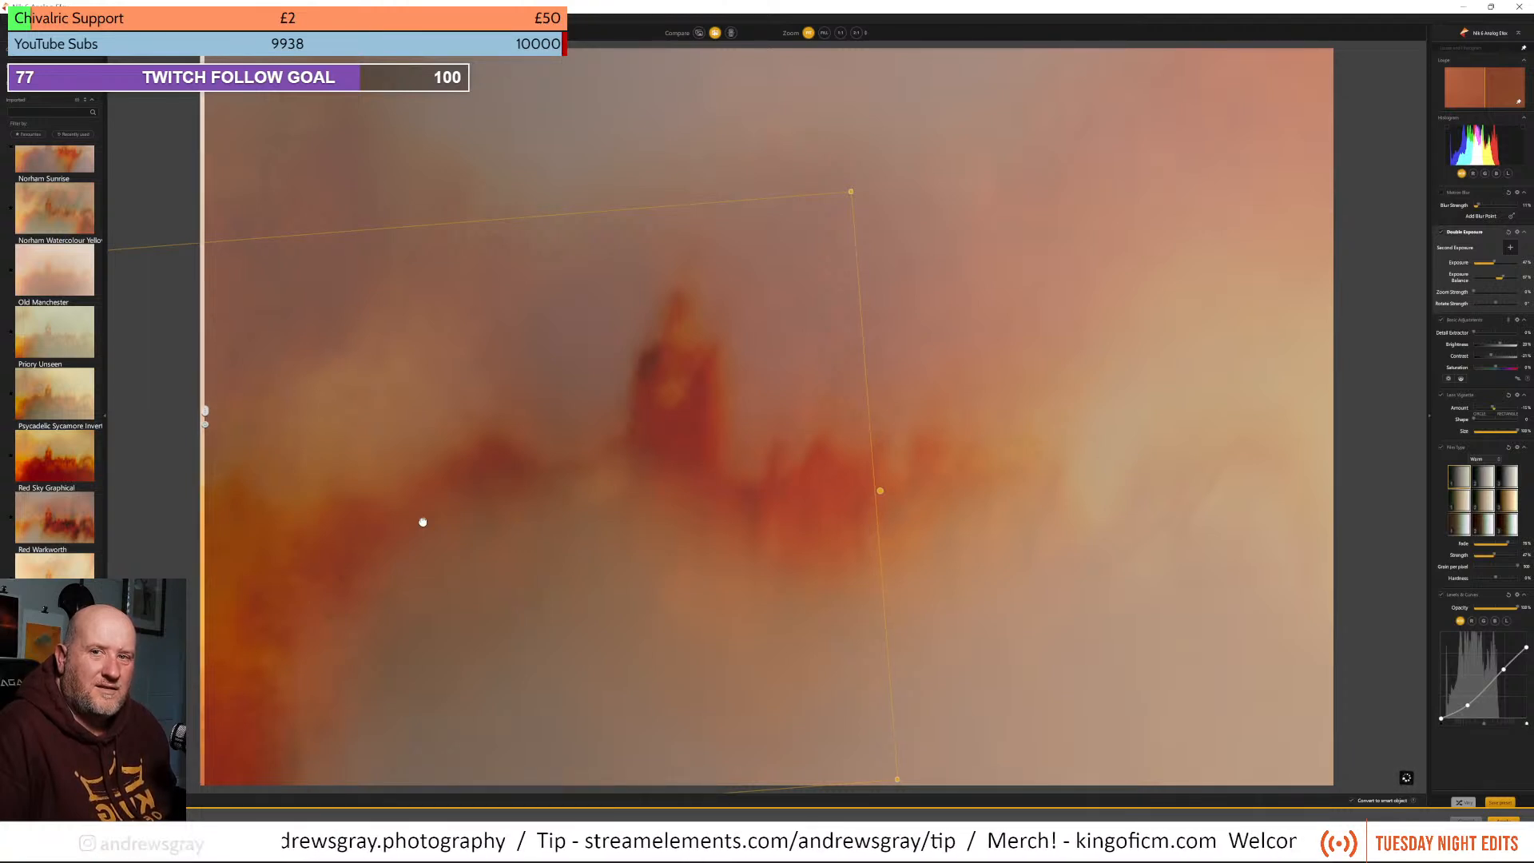
pyautogui.moveTo(423, 523); pyautogui.dragTo(422, 525)
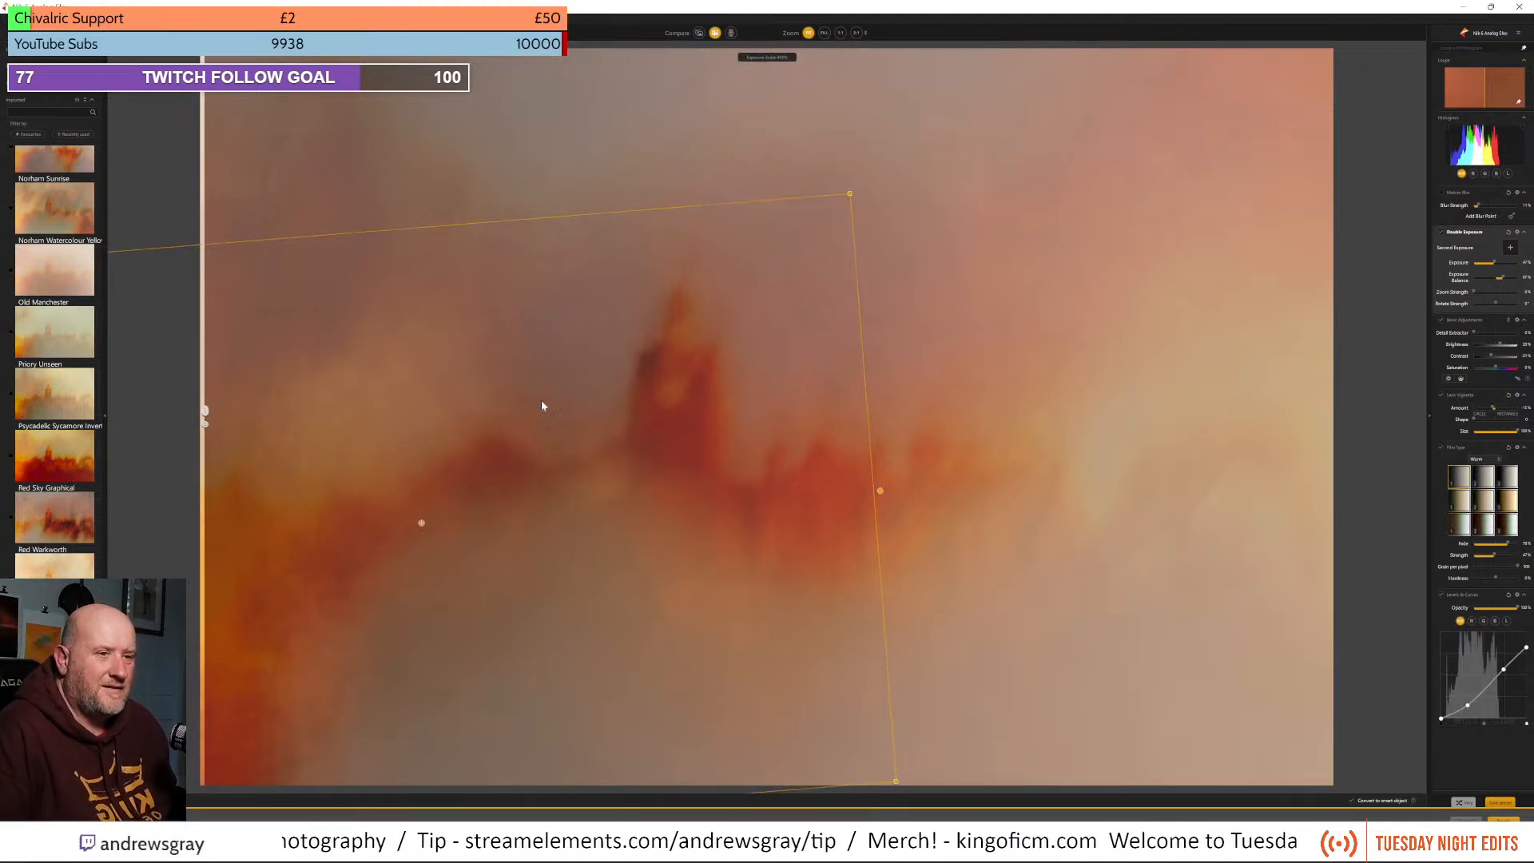
pyautogui.moveTo(421, 523); pyautogui.dragTo(404, 520)
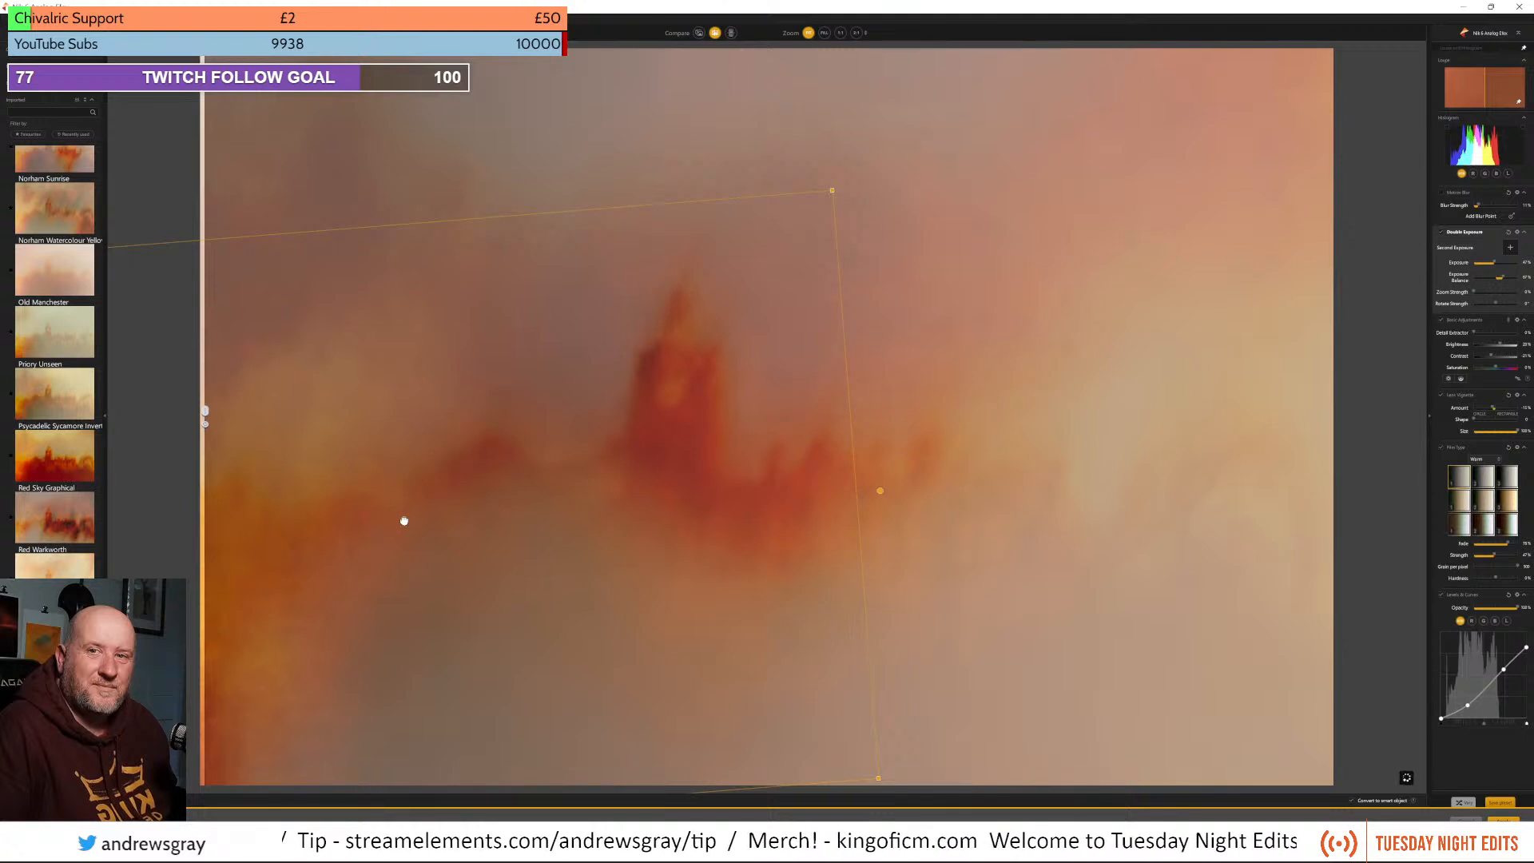
pyautogui.moveTo(403, 521); pyautogui.dragTo(407, 518)
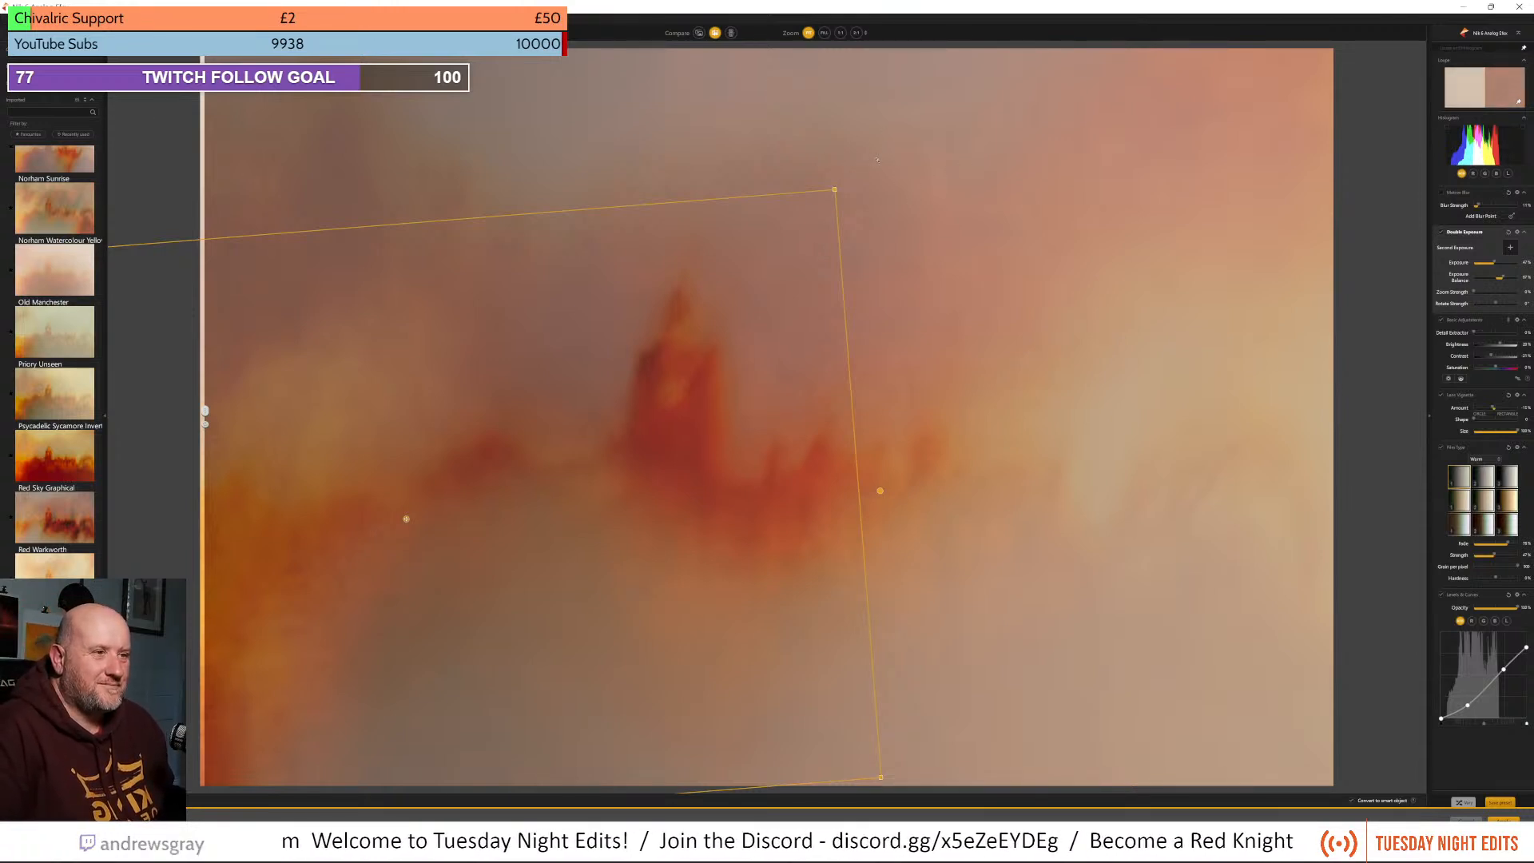
# Rotate the second exposure slightly clockwise and move it up so its skyline overlaps the building's roofline
pyautogui.moveTo(878, 174); pyautogui.dragTo(901, 269)
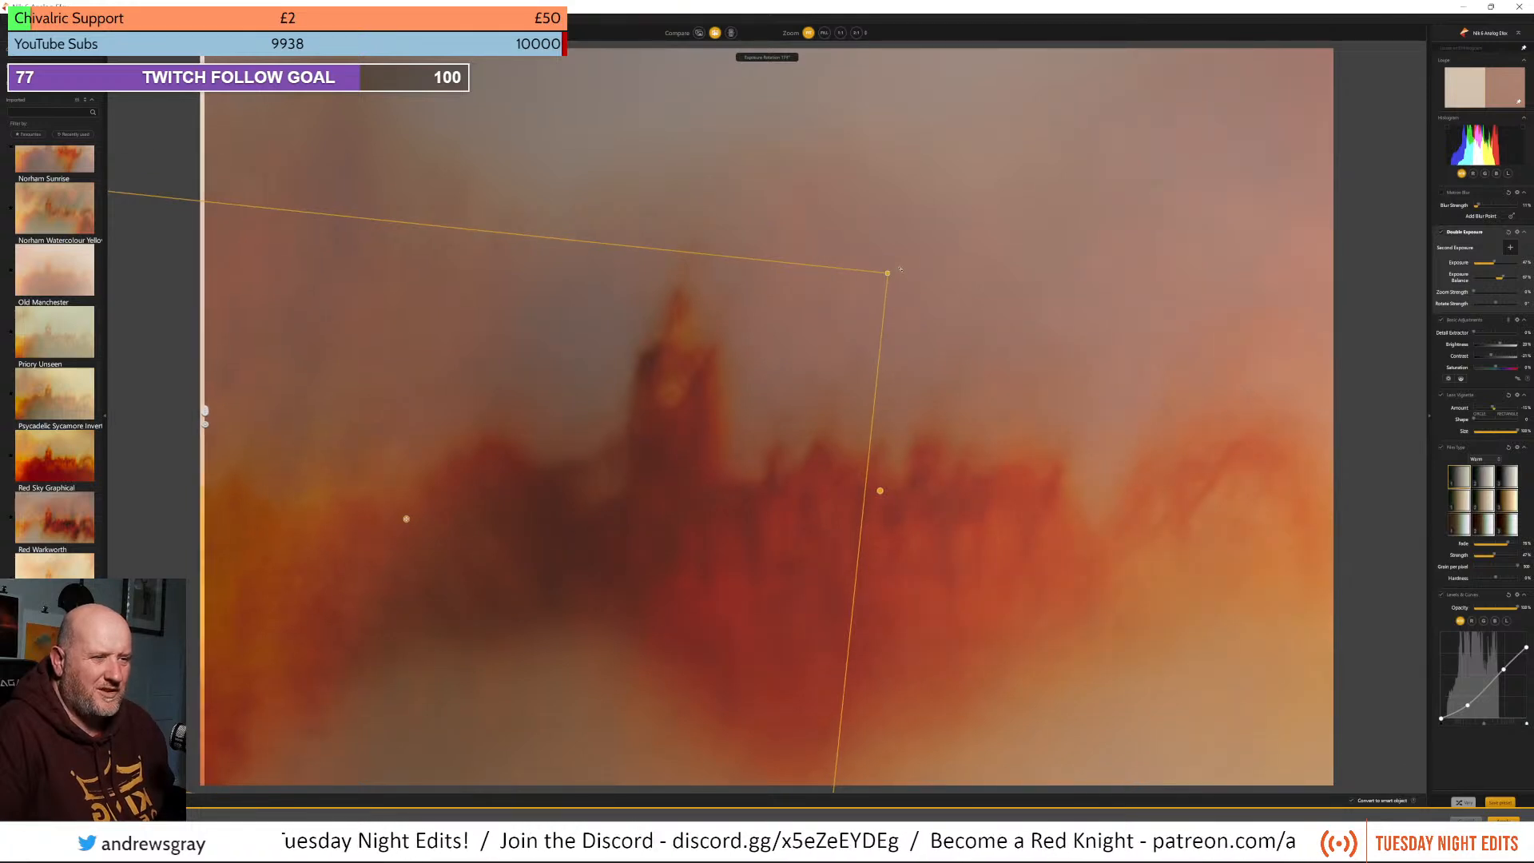
pyautogui.moveTo(408, 521); pyautogui.dragTo(404, 493)
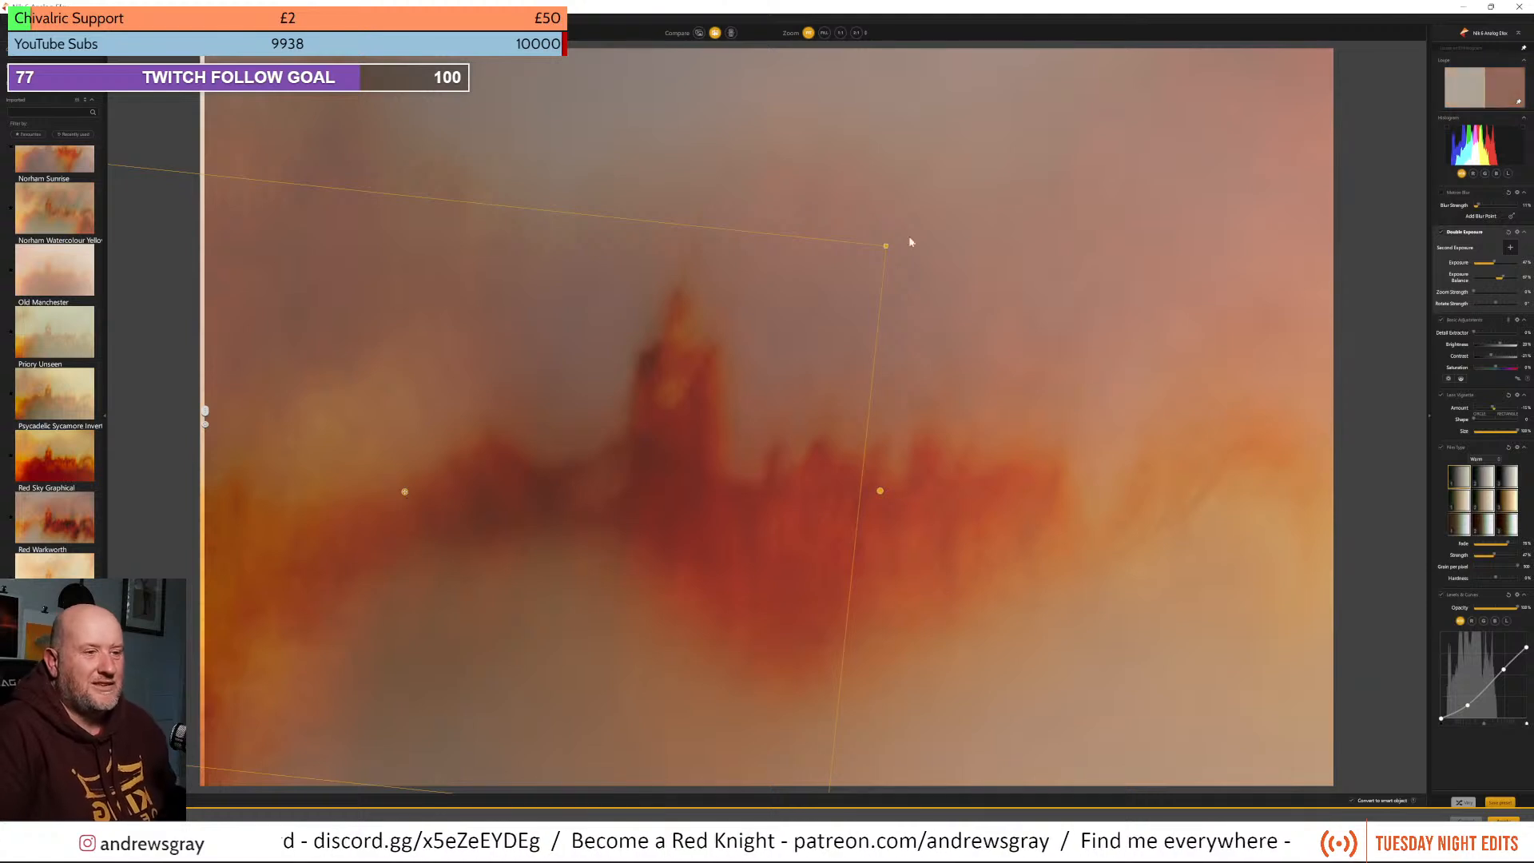
pyautogui.moveTo(403, 493)
pyautogui.mouseDown()
pyautogui.moveTo(426, 465)
pyautogui.moveTo(455, 463)
pyautogui.moveTo(529, 493)
pyautogui.moveTo(535, 524)
pyautogui.moveTo(463, 490)
pyautogui.moveTo(445, 459)
pyautogui.moveTo(391, 456)
pyautogui.moveTo(394, 496)
pyautogui.moveTo(421, 496)
pyautogui.moveTo(383, 450)
pyautogui.moveTo(393, 469)
pyautogui.mouseUp()
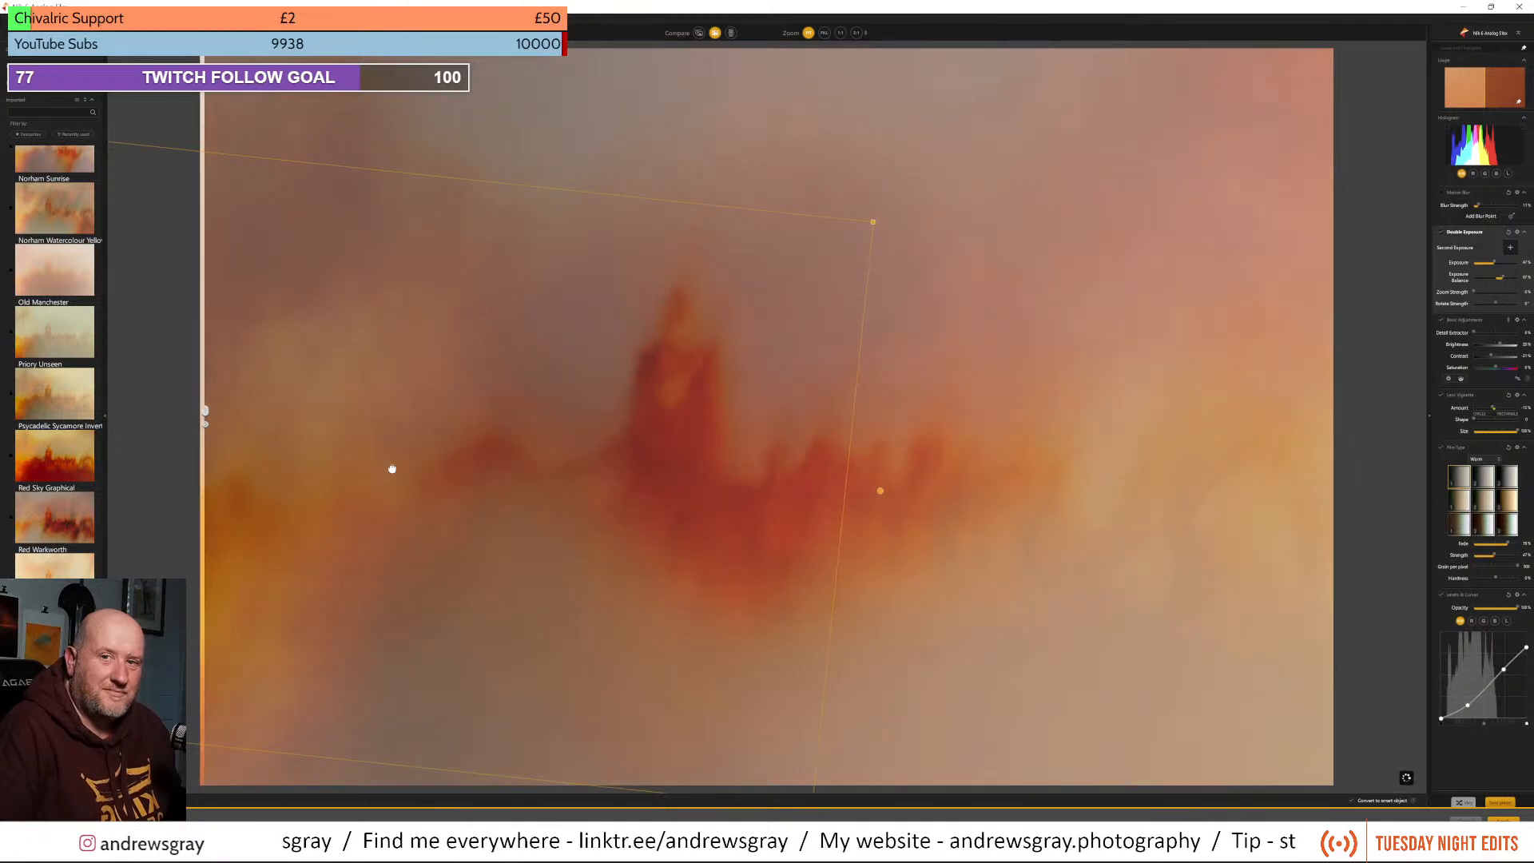
pyautogui.moveTo(393, 469)
pyautogui.mouseDown()
pyautogui.moveTo(422, 481)
pyautogui.moveTo(403, 481)
pyautogui.mouseUp()
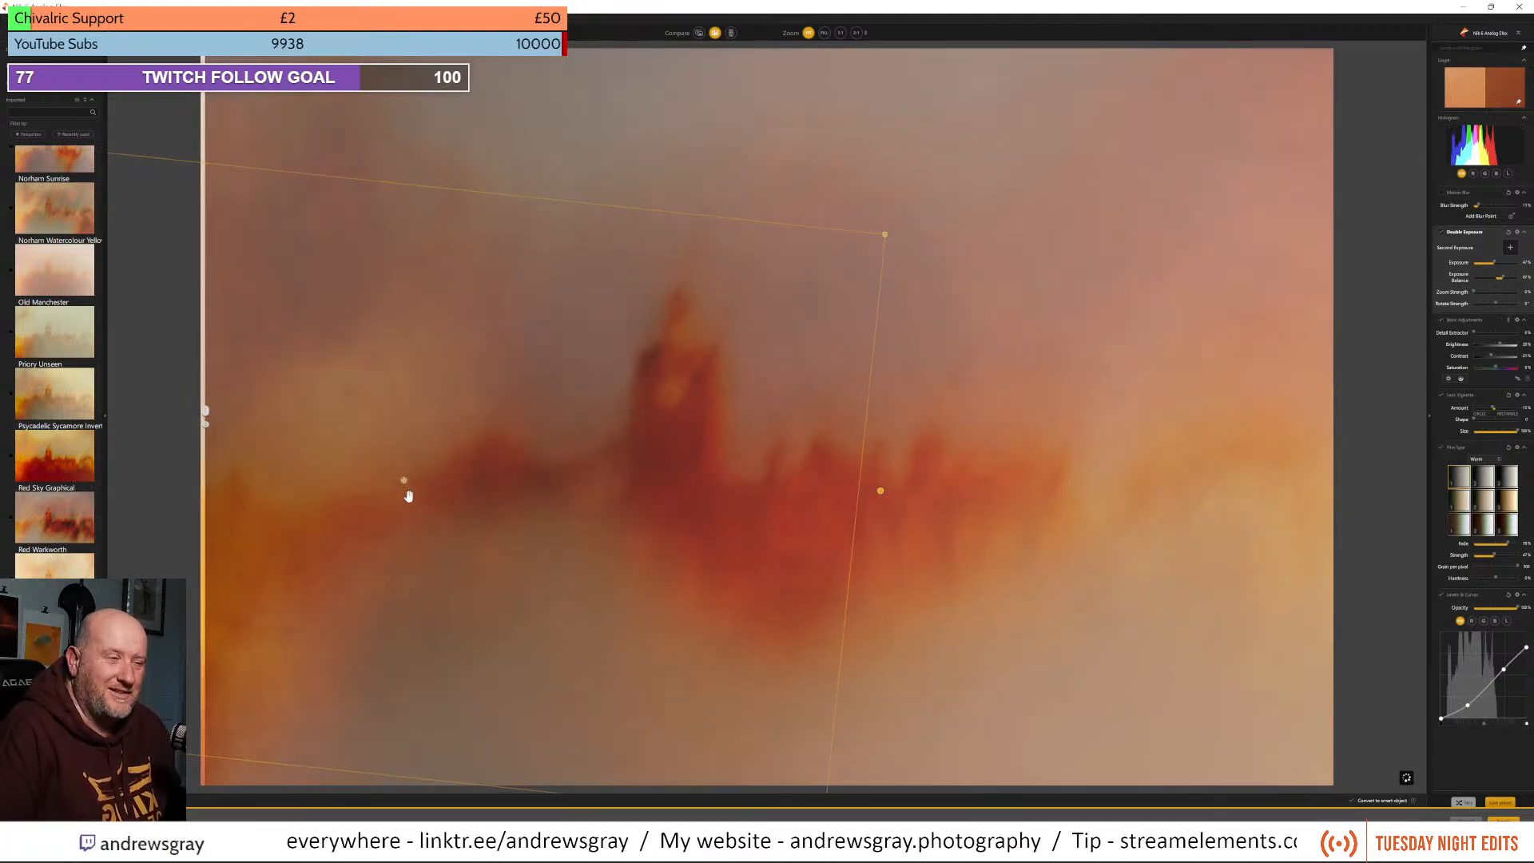
# Tilt the second exposure further clockwise and move it up and left, with its centre in the sky beside the clock tower
pyautogui.moveTo(883, 235); pyautogui.dragTo(938, 318)
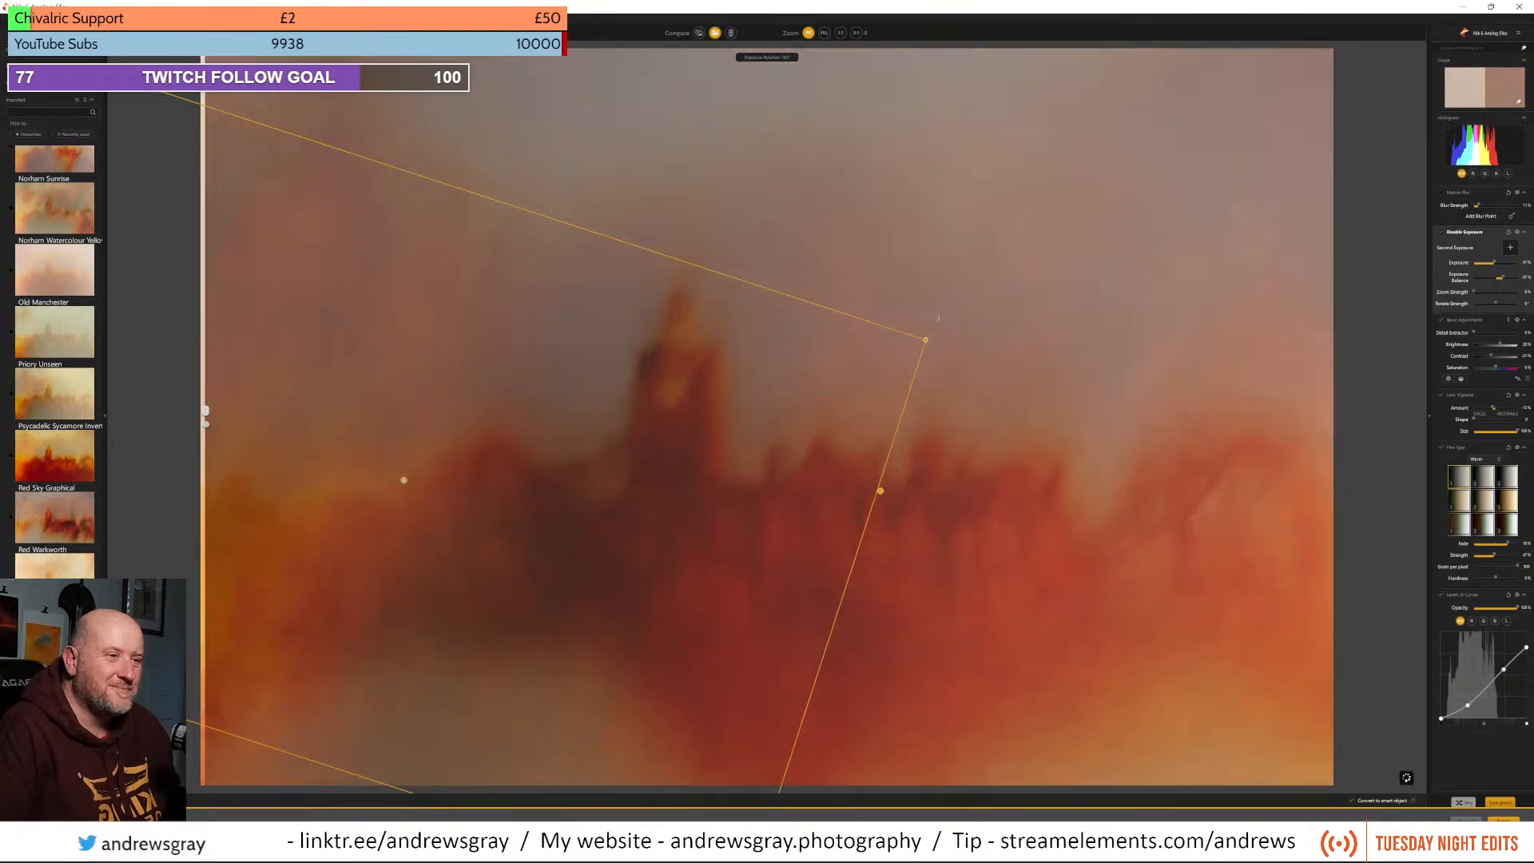
pyautogui.moveTo(404, 481); pyautogui.dragTo(390, 386)
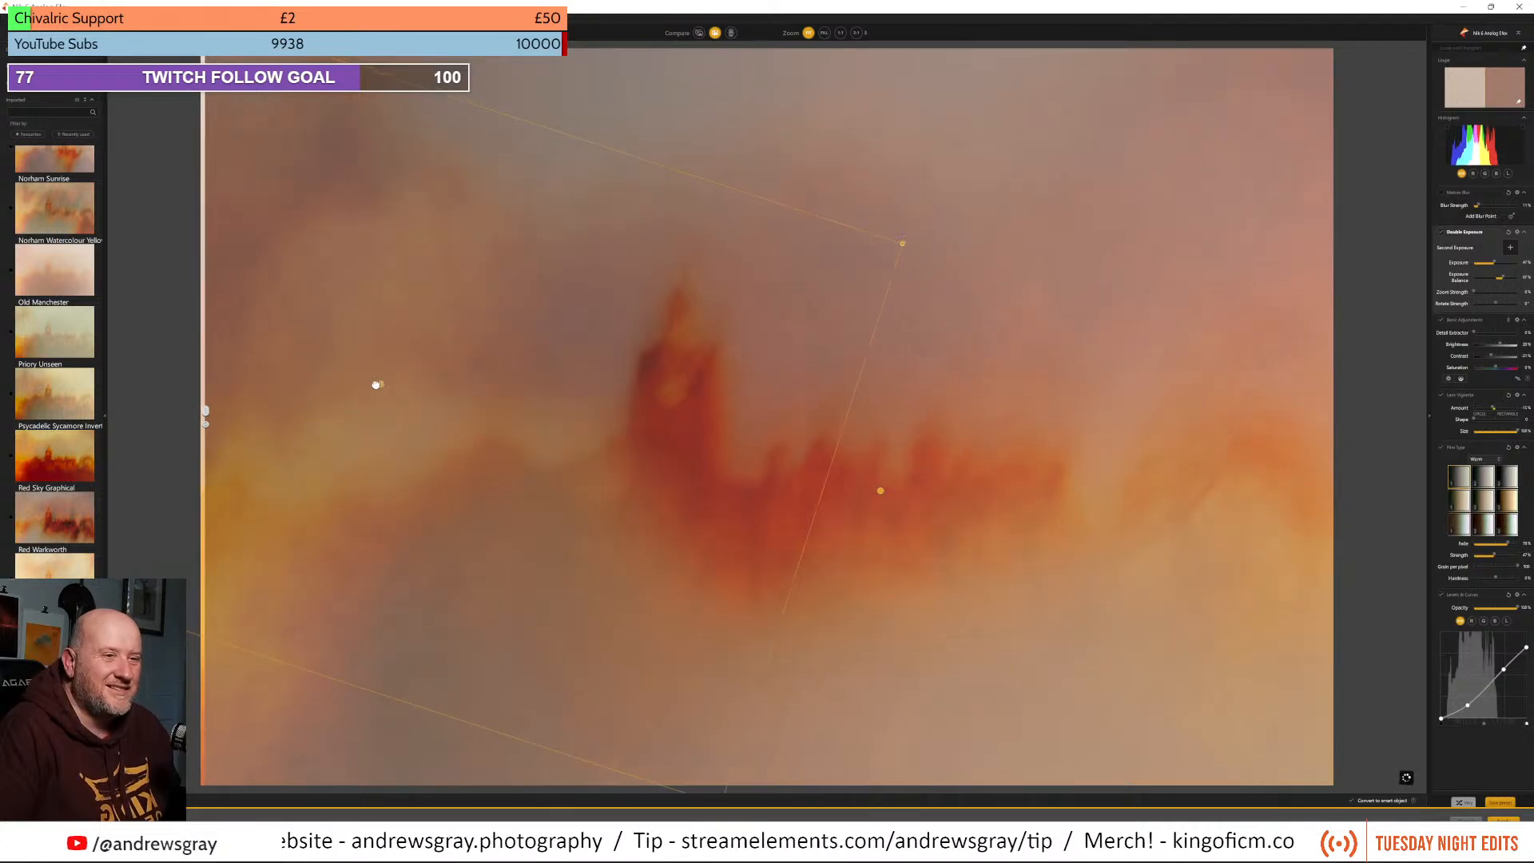
pyautogui.moveTo(377, 384)
pyautogui.mouseDown()
pyautogui.moveTo(406, 408)
pyautogui.moveTo(380, 404)
pyautogui.mouseUp()
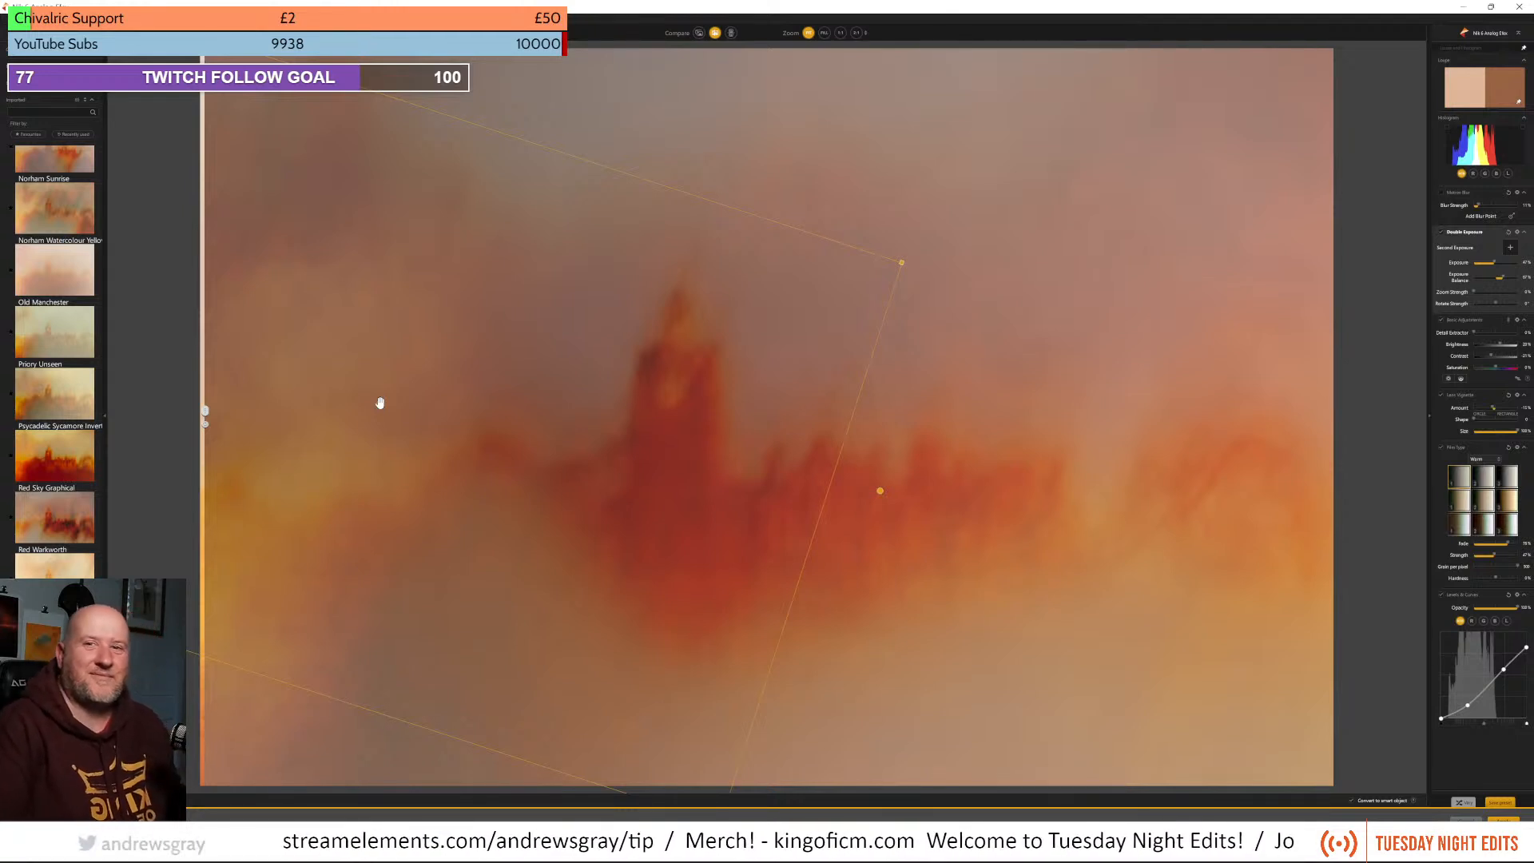
pyautogui.click(381, 403)
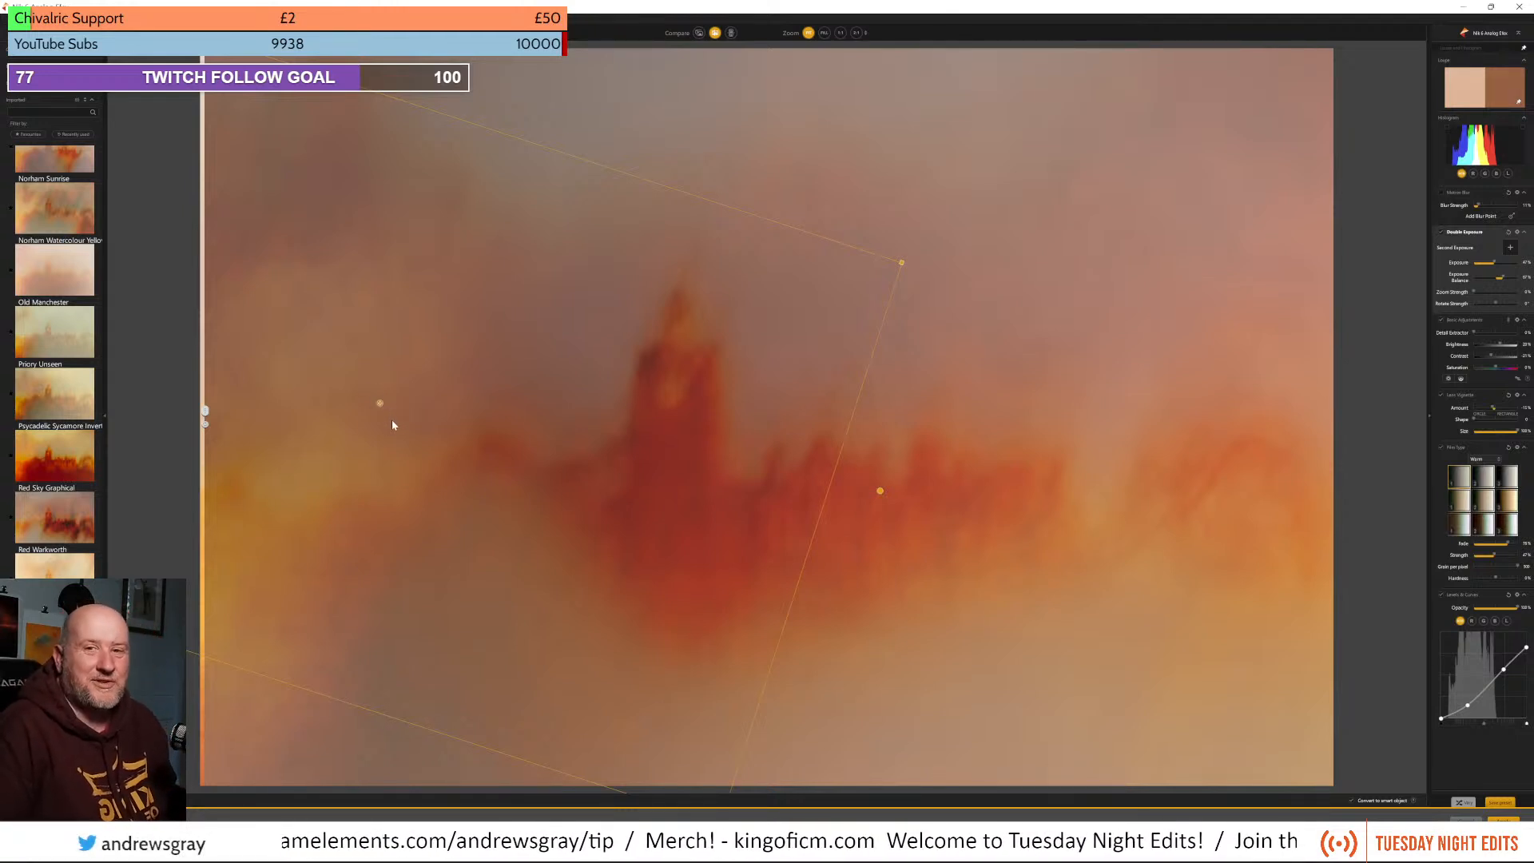
# Fine-tune the second exposure's position beside the clock tower with small shifts and compare the result with the original image
pyautogui.moveTo(380, 403); pyautogui.dragTo(376, 393)
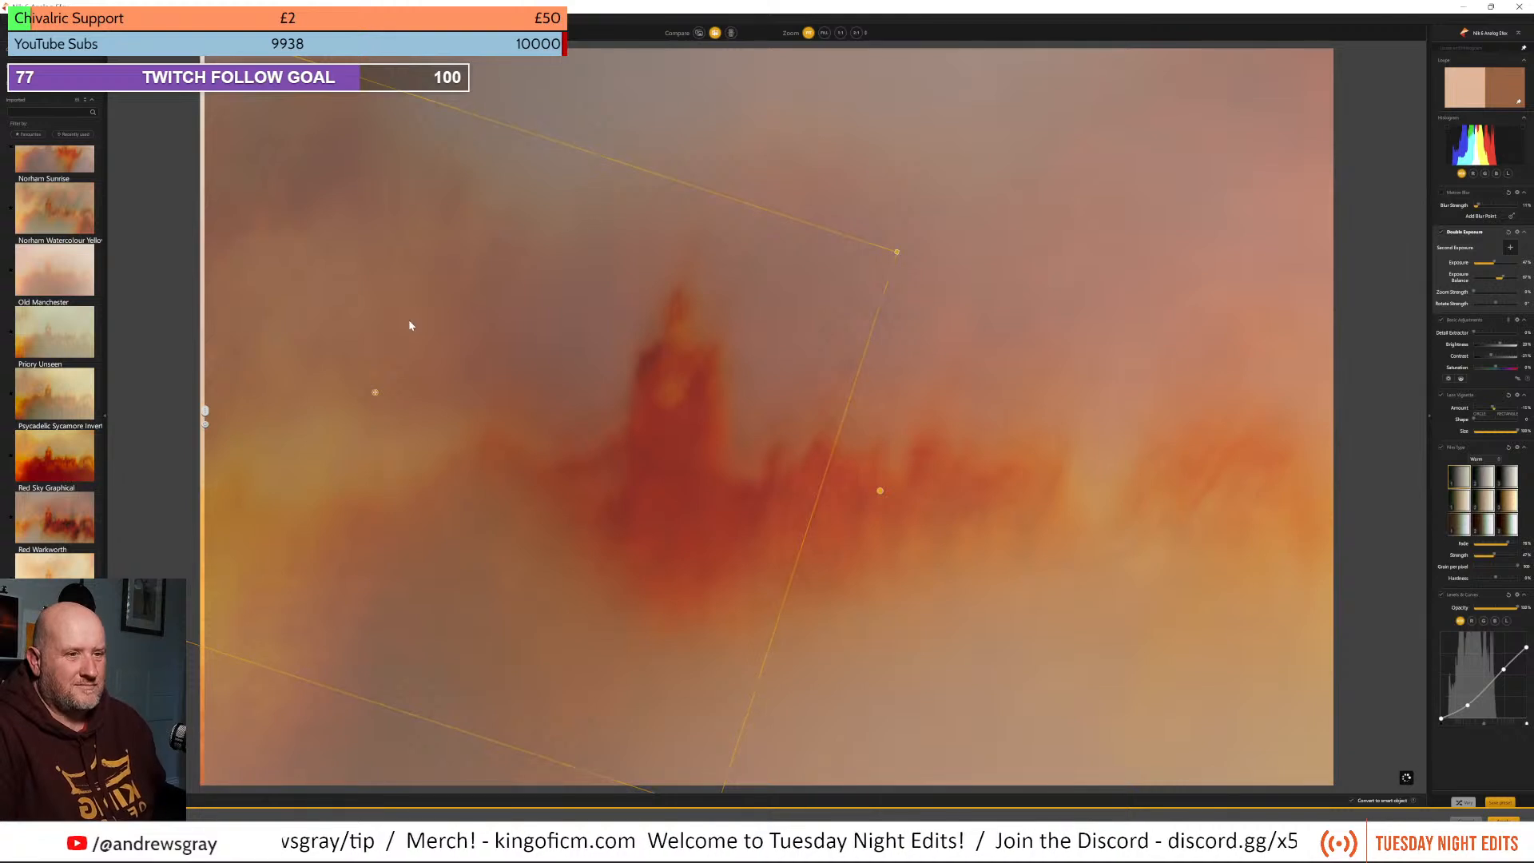
pyautogui.moveTo(370, 394); pyautogui.dragTo(391, 401)
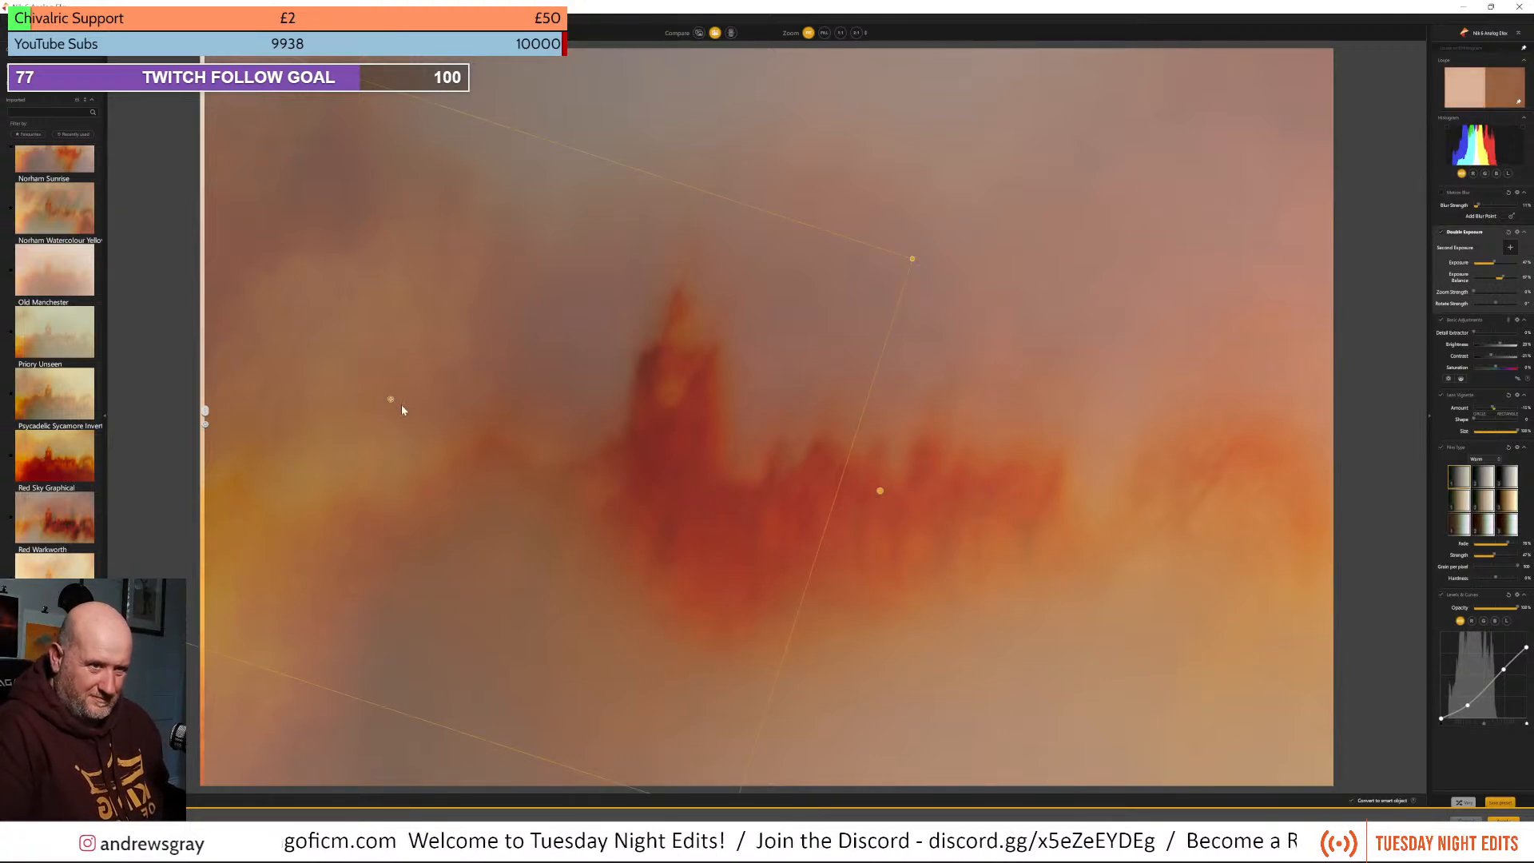
pyautogui.moveTo(390, 400)
pyautogui.mouseDown()
pyautogui.moveTo(387, 380)
pyautogui.moveTo(388, 401)
pyautogui.mouseUp()
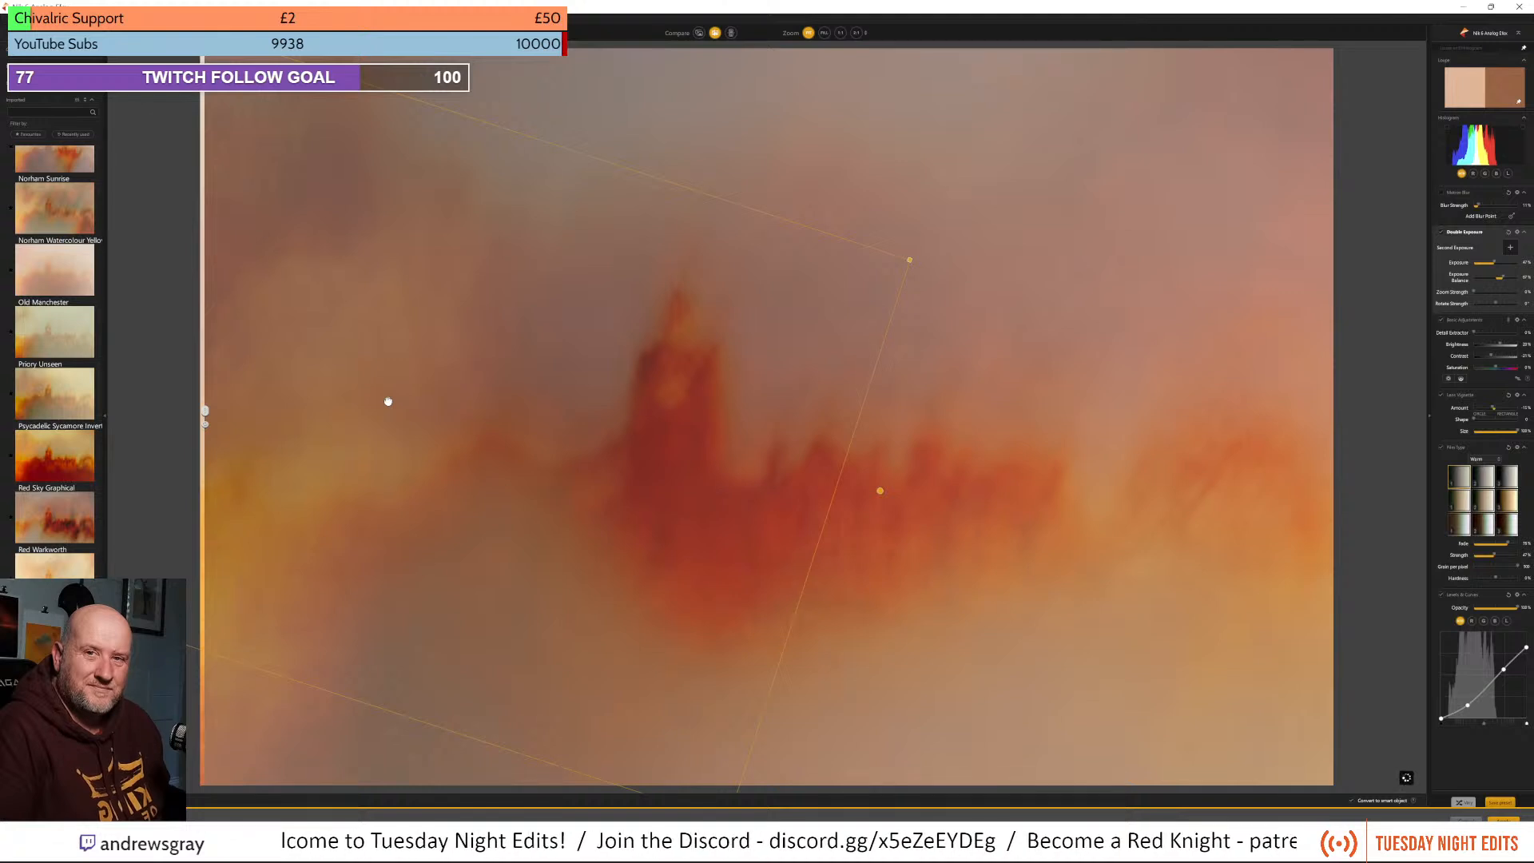
pyautogui.moveTo(388, 401); pyautogui.dragTo(386, 396)
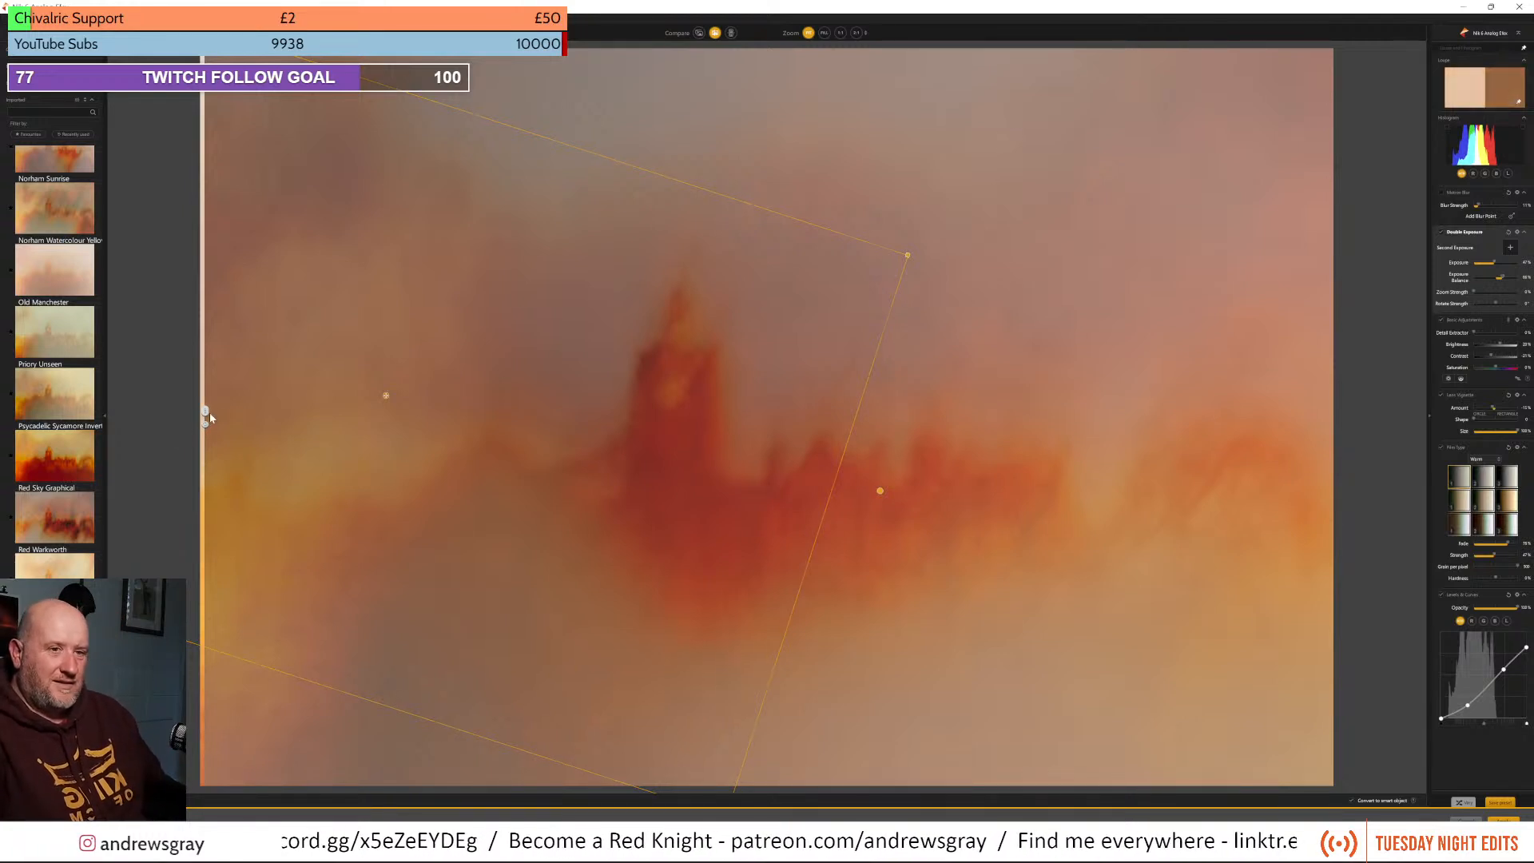
pyautogui.moveTo(203, 410); pyautogui.dragTo(3, 276)
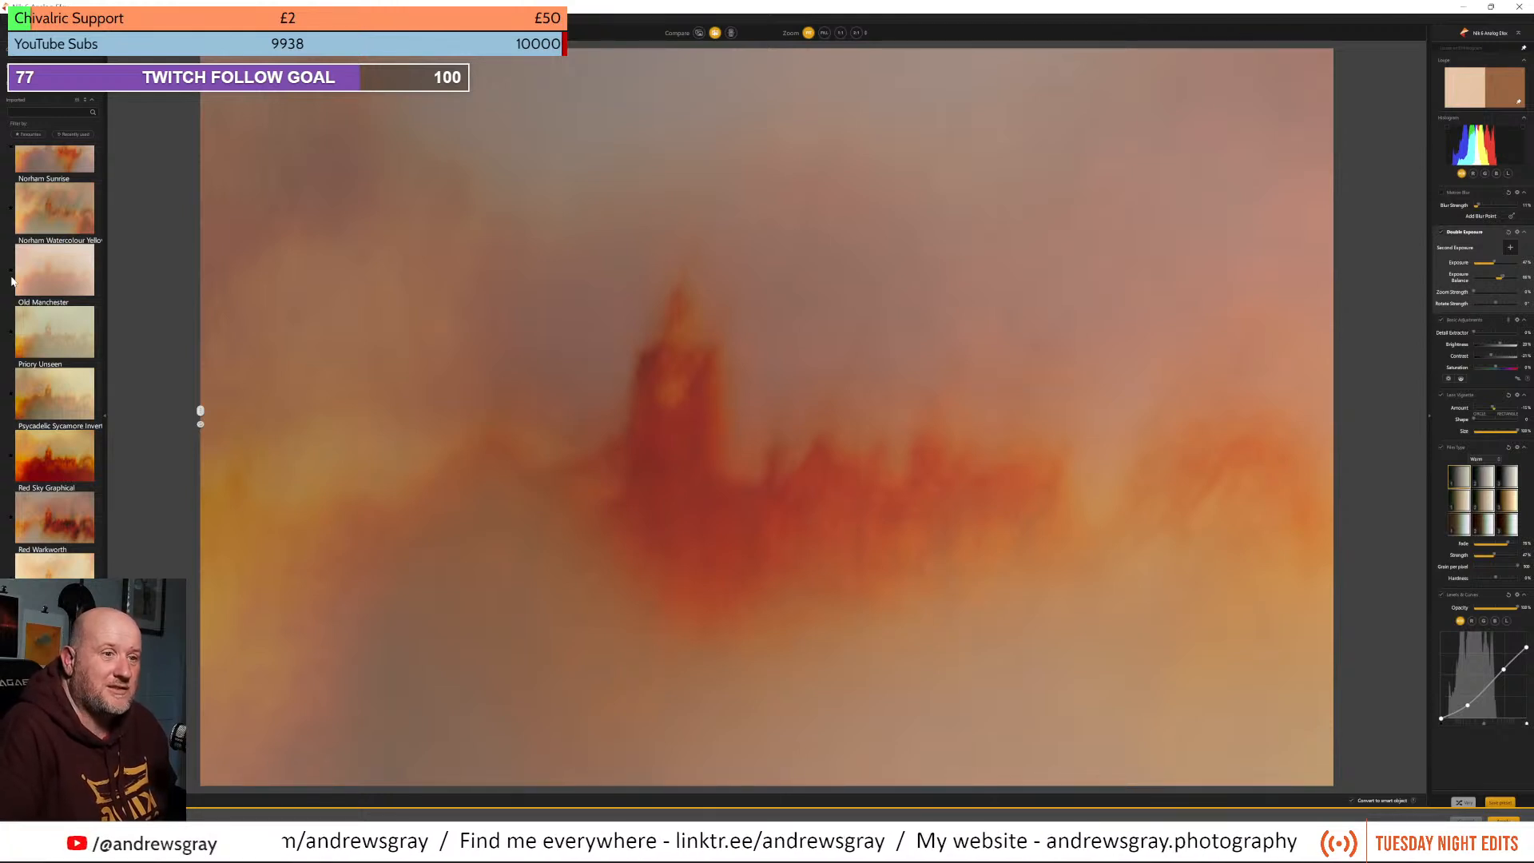
pyautogui.moveTo(12, 282); pyautogui.dragTo(196, 104)
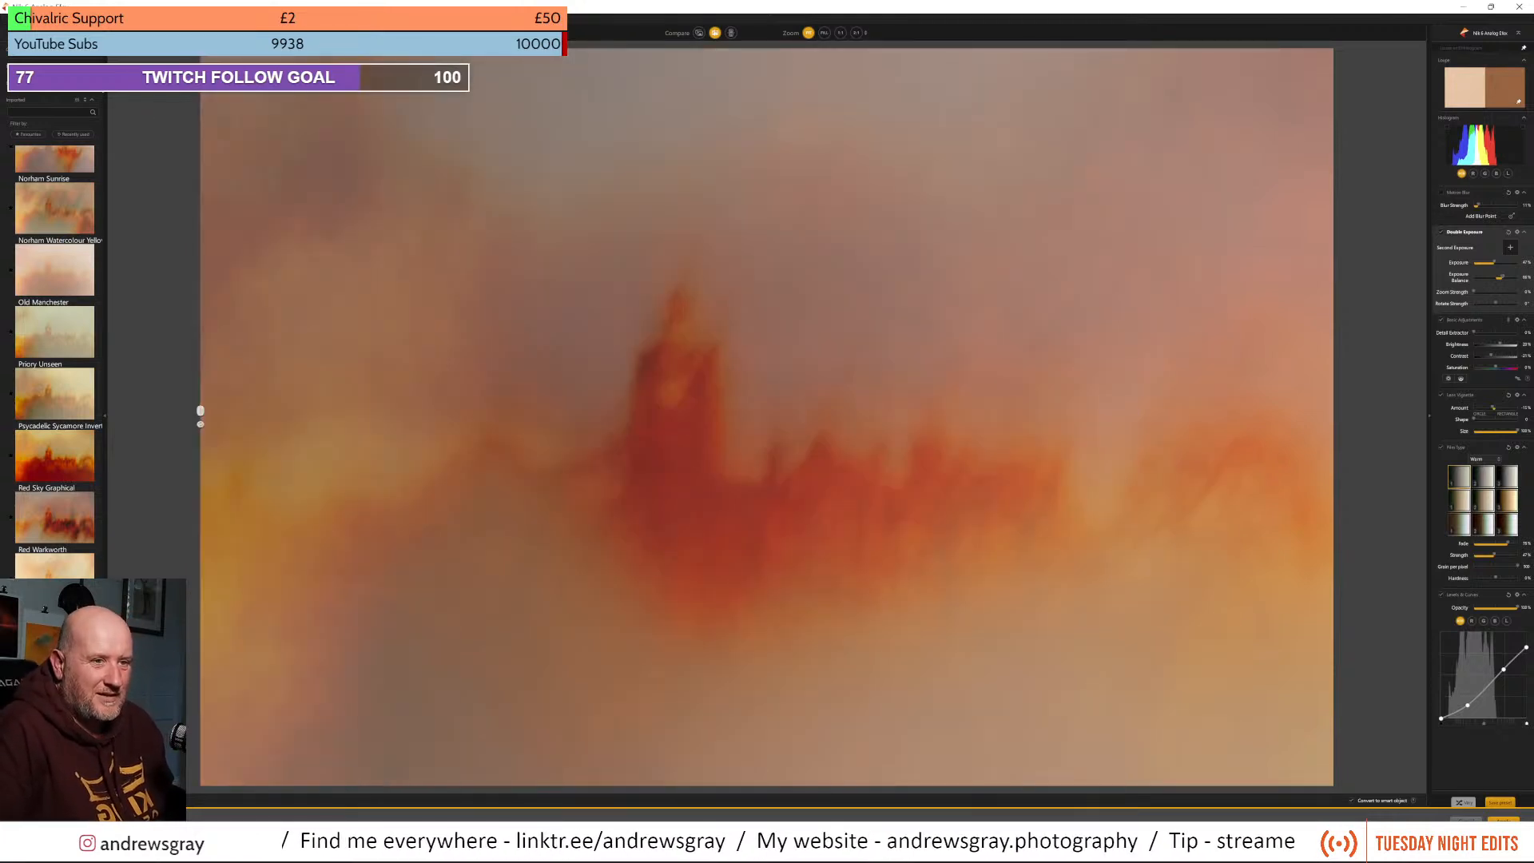
# Activate the Lens Vignette and move its centre onto the rooftops just right of the clock tower
pyautogui.click(1441, 395)
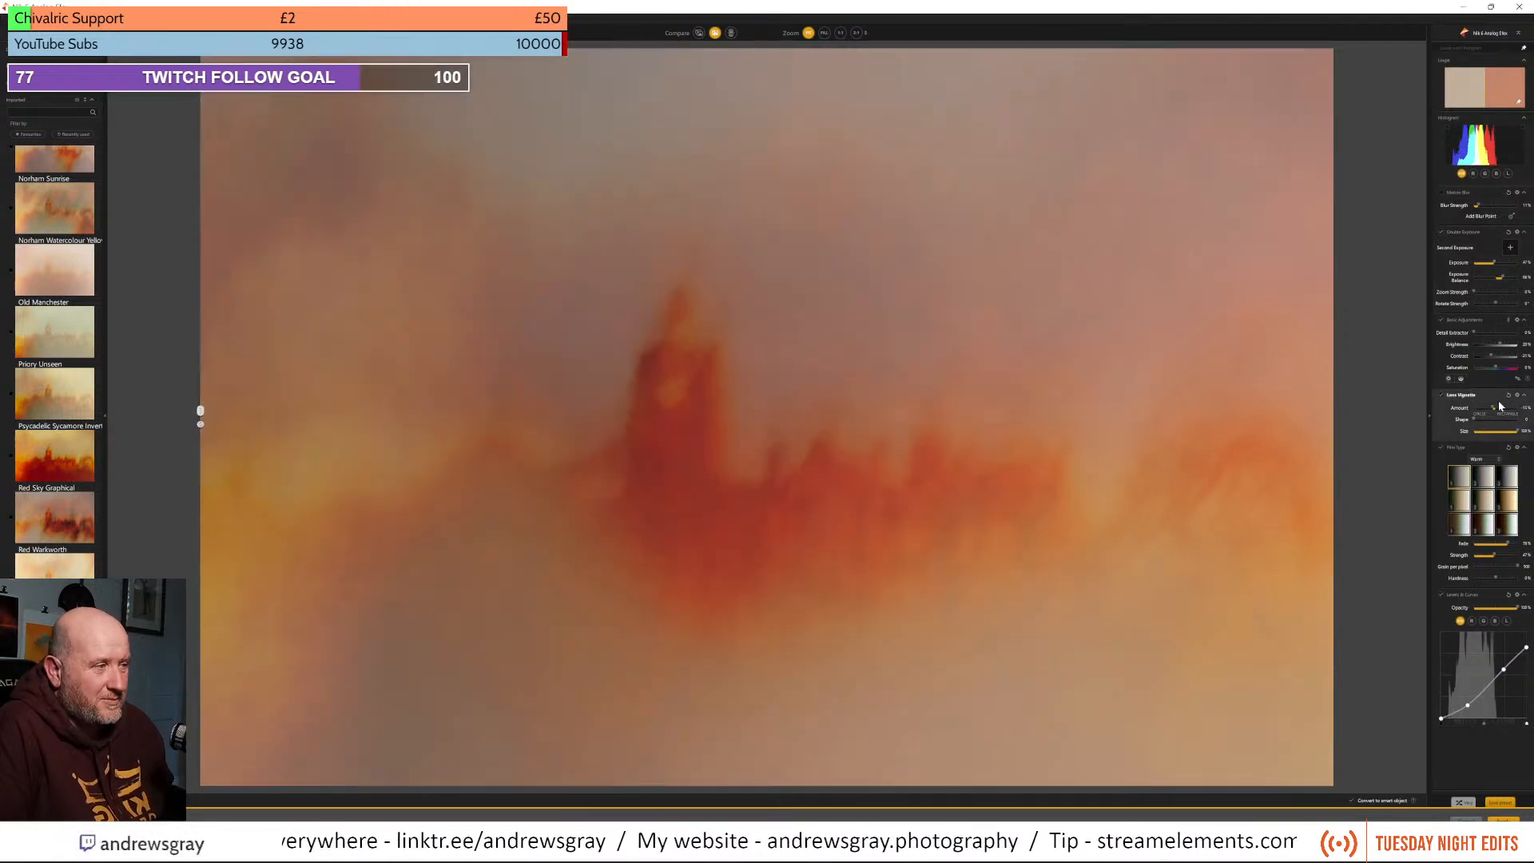
pyautogui.moveTo(1230, 340); pyautogui.dragTo(730, 435)
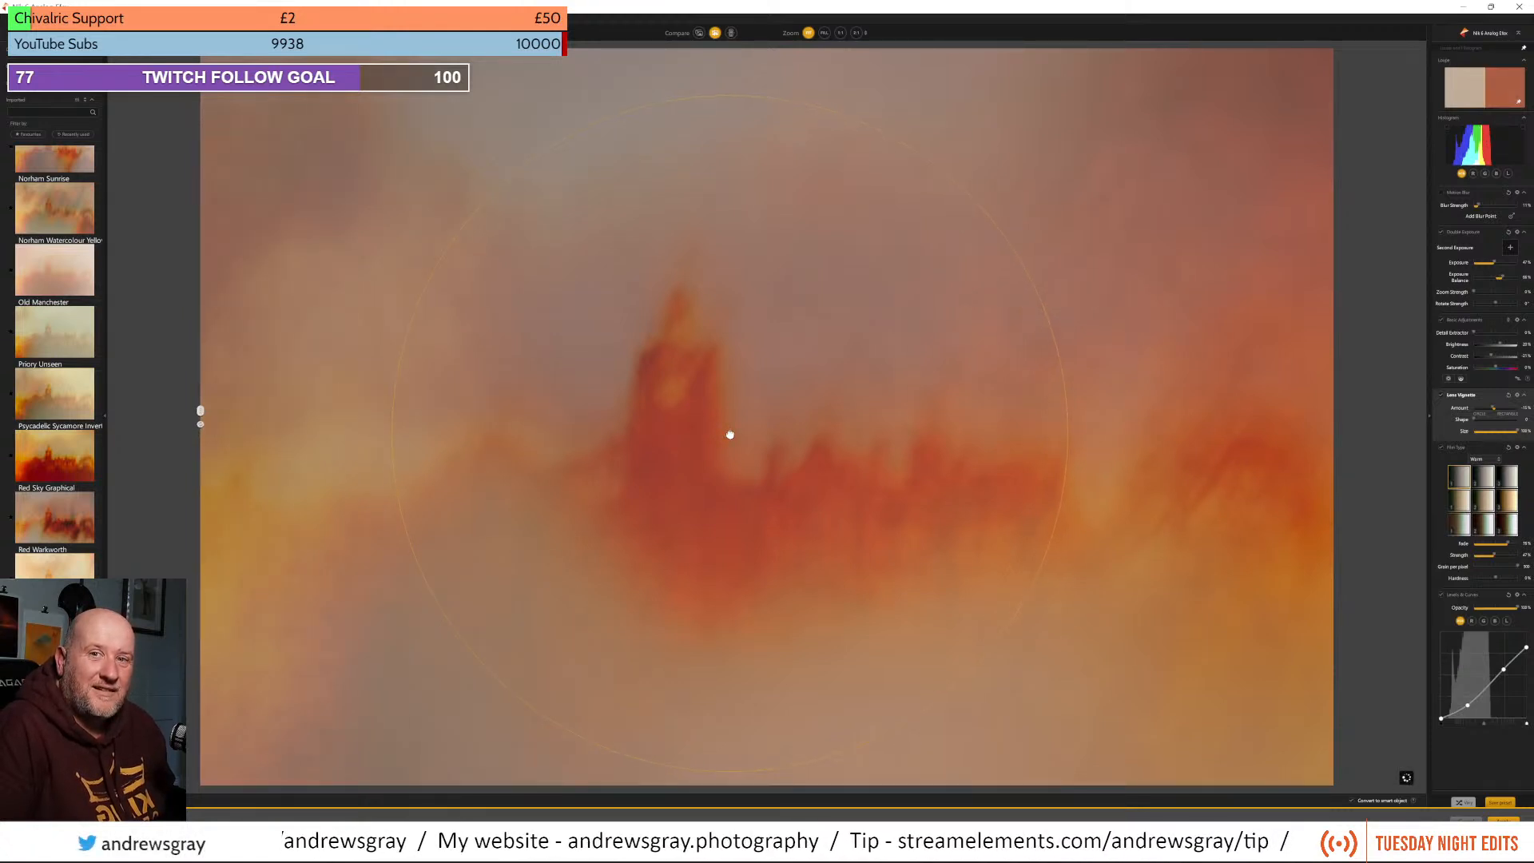
pyautogui.moveTo(730, 435); pyautogui.dragTo(885, 450)
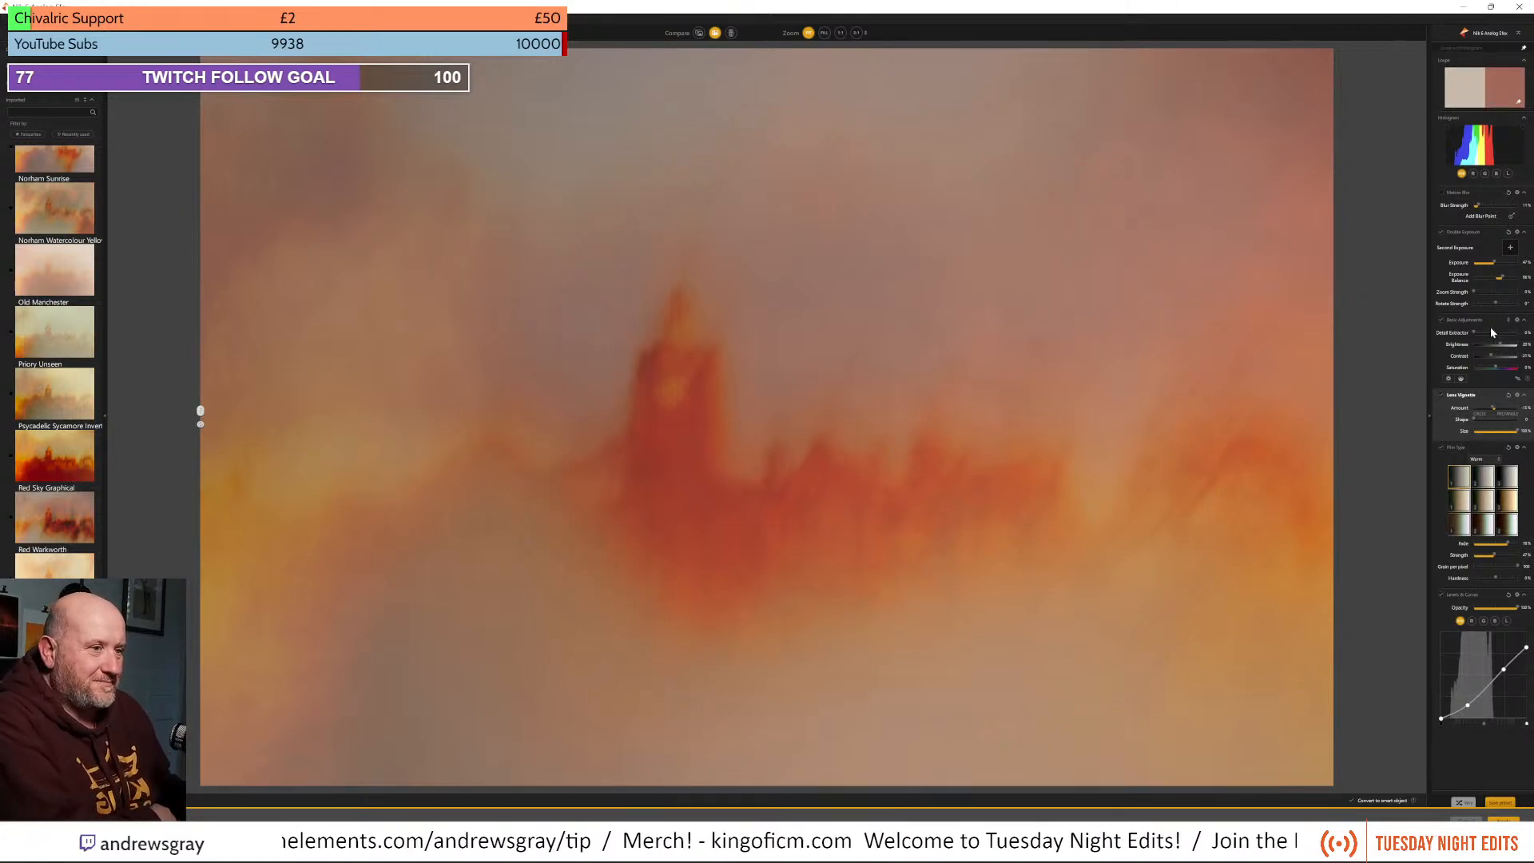
# Try a slightly lower saturation in the Basic Adjustments and reset it to its default
pyautogui.moveTo(1497, 368); pyautogui.dragTo(1494, 369)
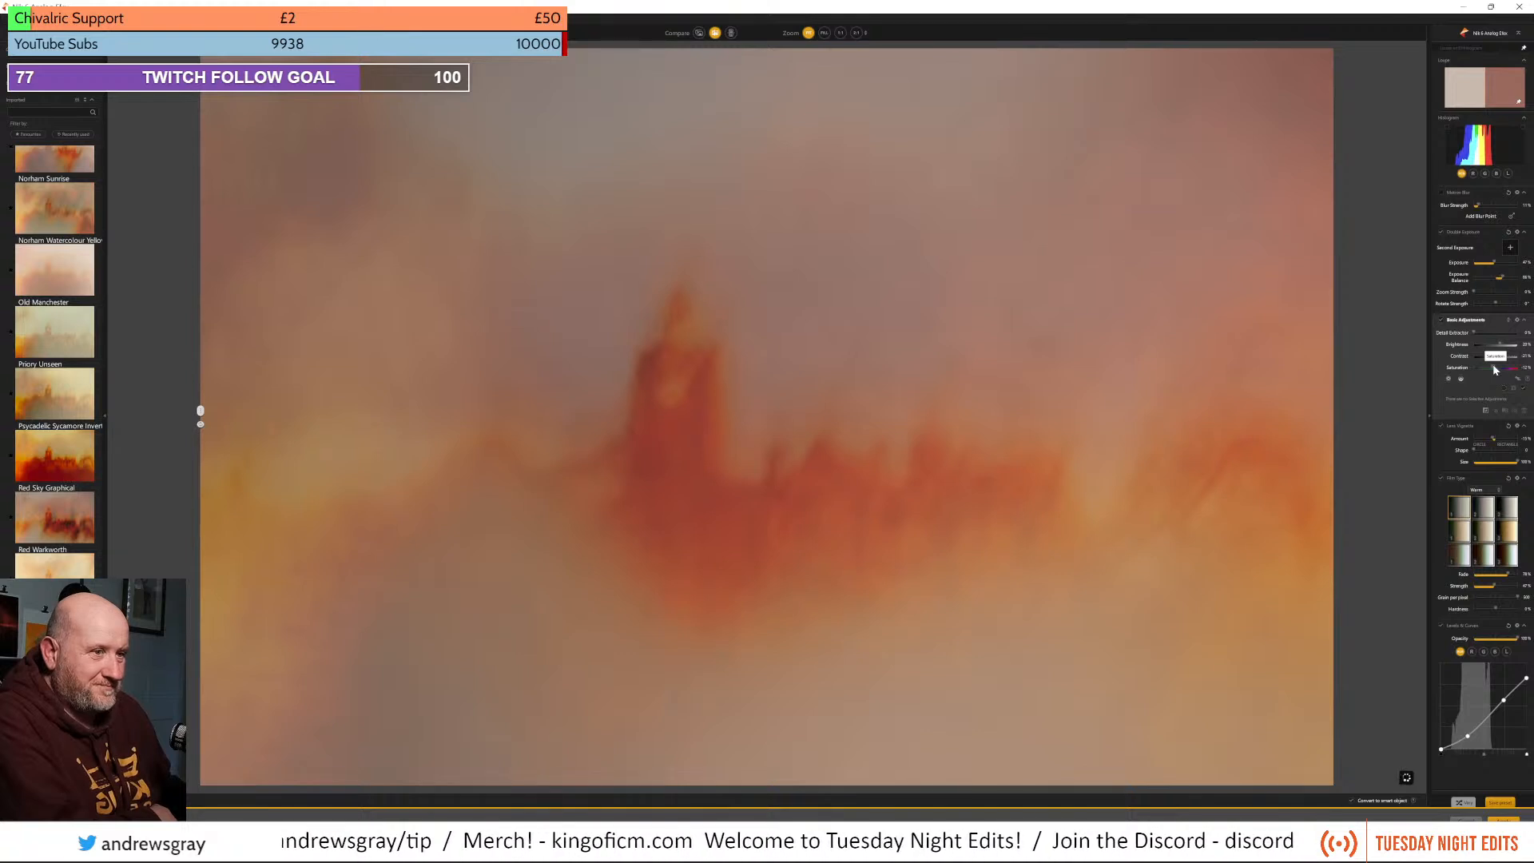
pyautogui.moveTo(1496, 368); pyautogui.dragTo(1494, 367)
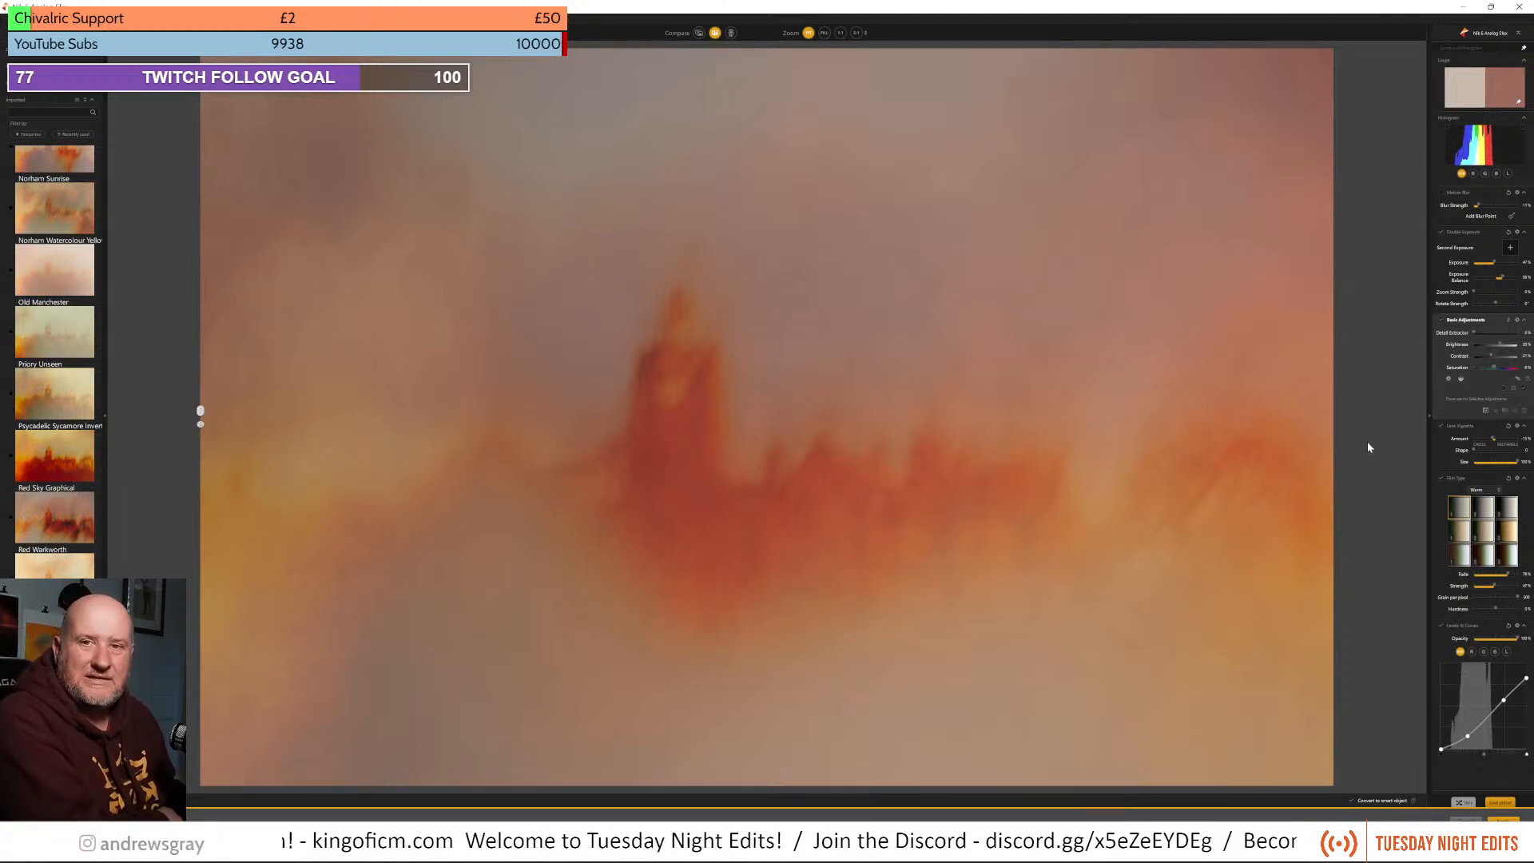
pyautogui.doubleClick(1494, 367)
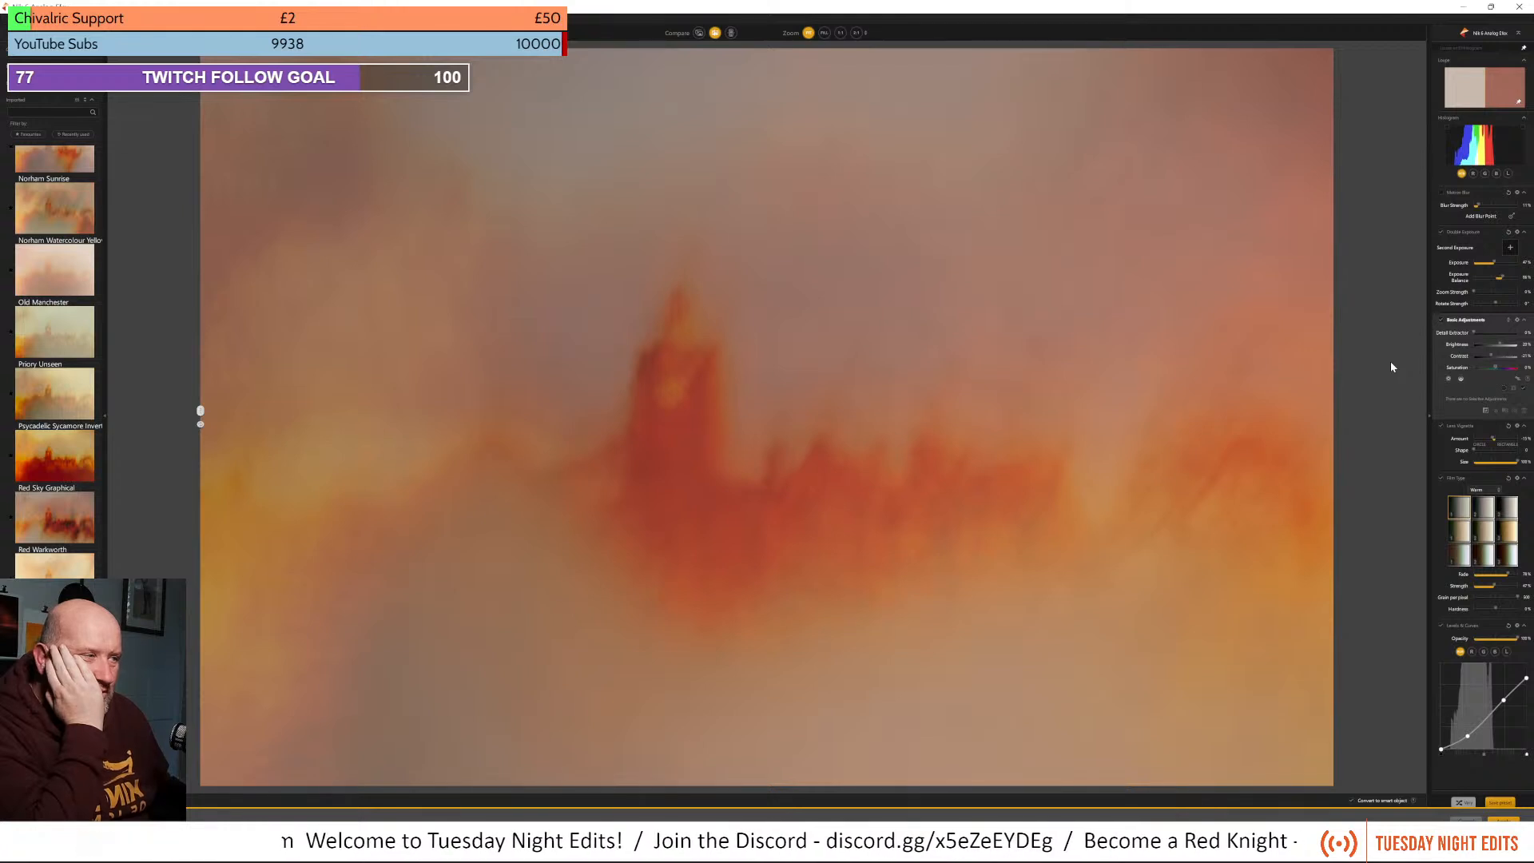
# Go through the red, green and blue curves, pull the blue curve's white point slightly inward, and compare with the original
pyautogui.click(1473, 651)
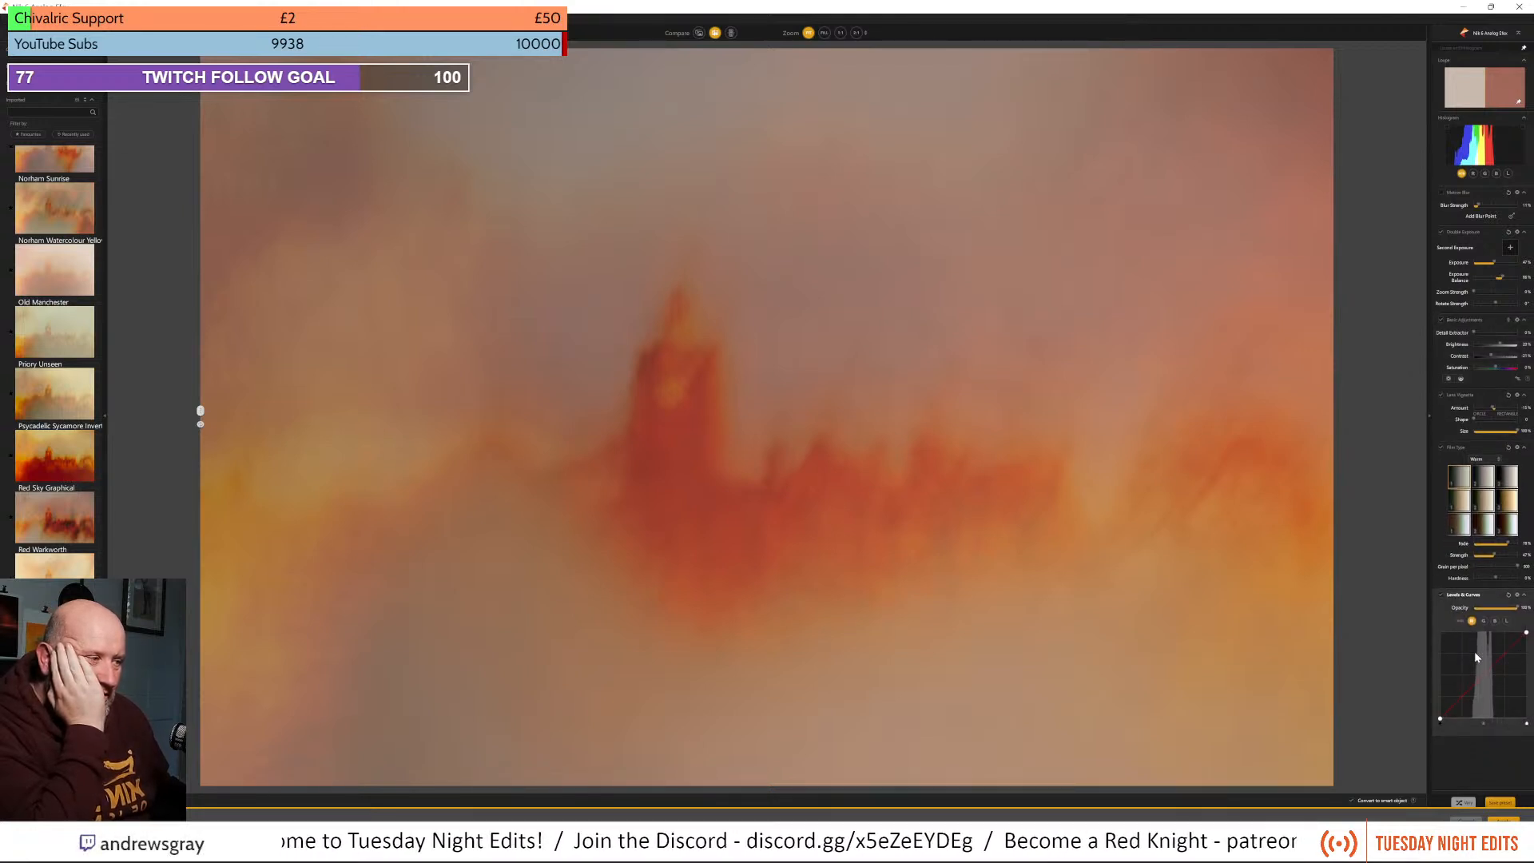
pyautogui.click(1485, 623)
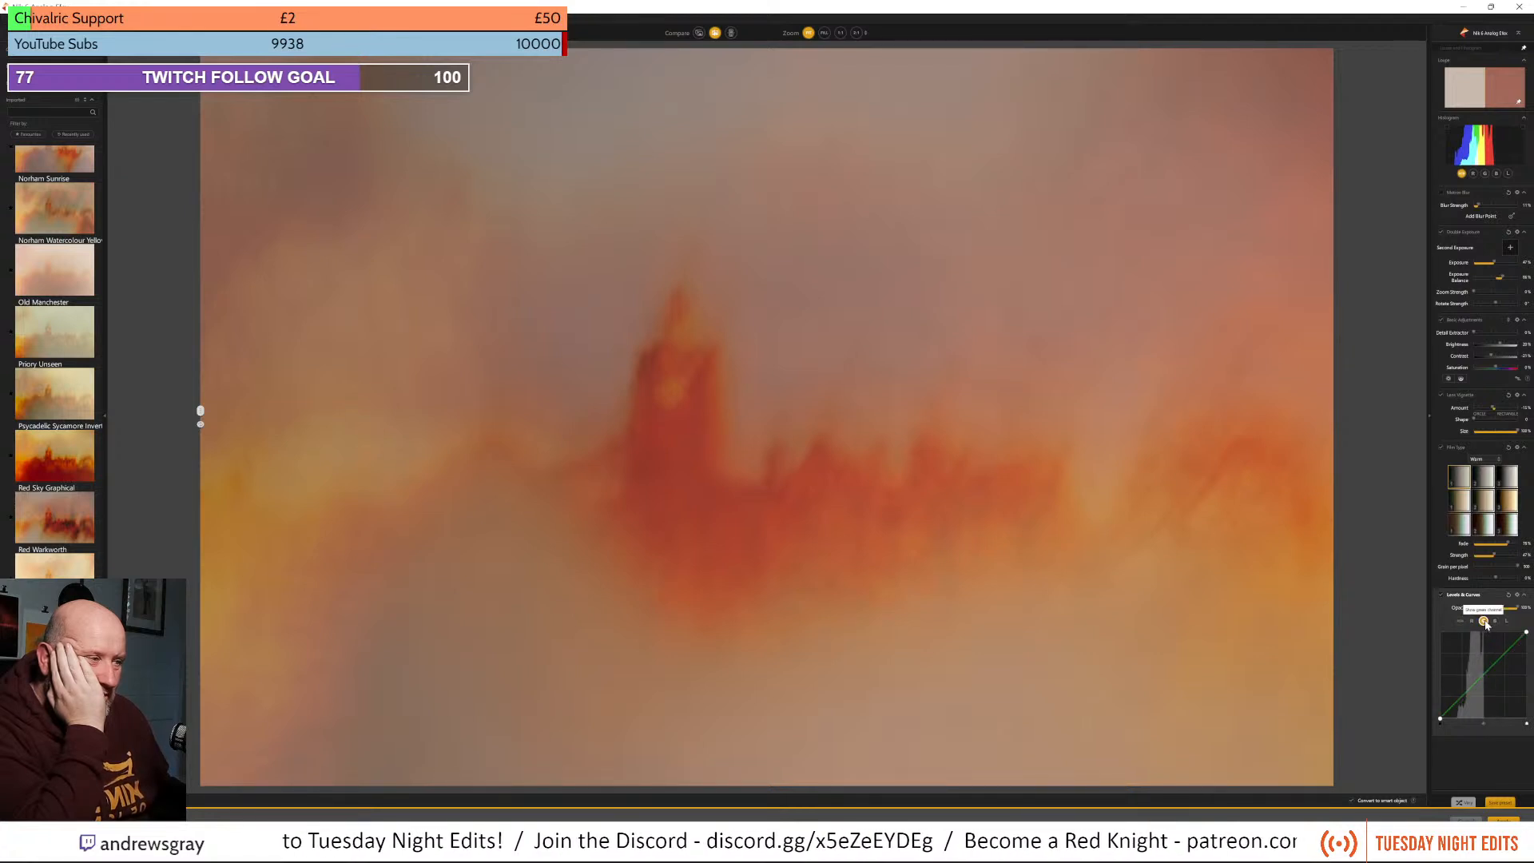
pyautogui.click(1497, 622)
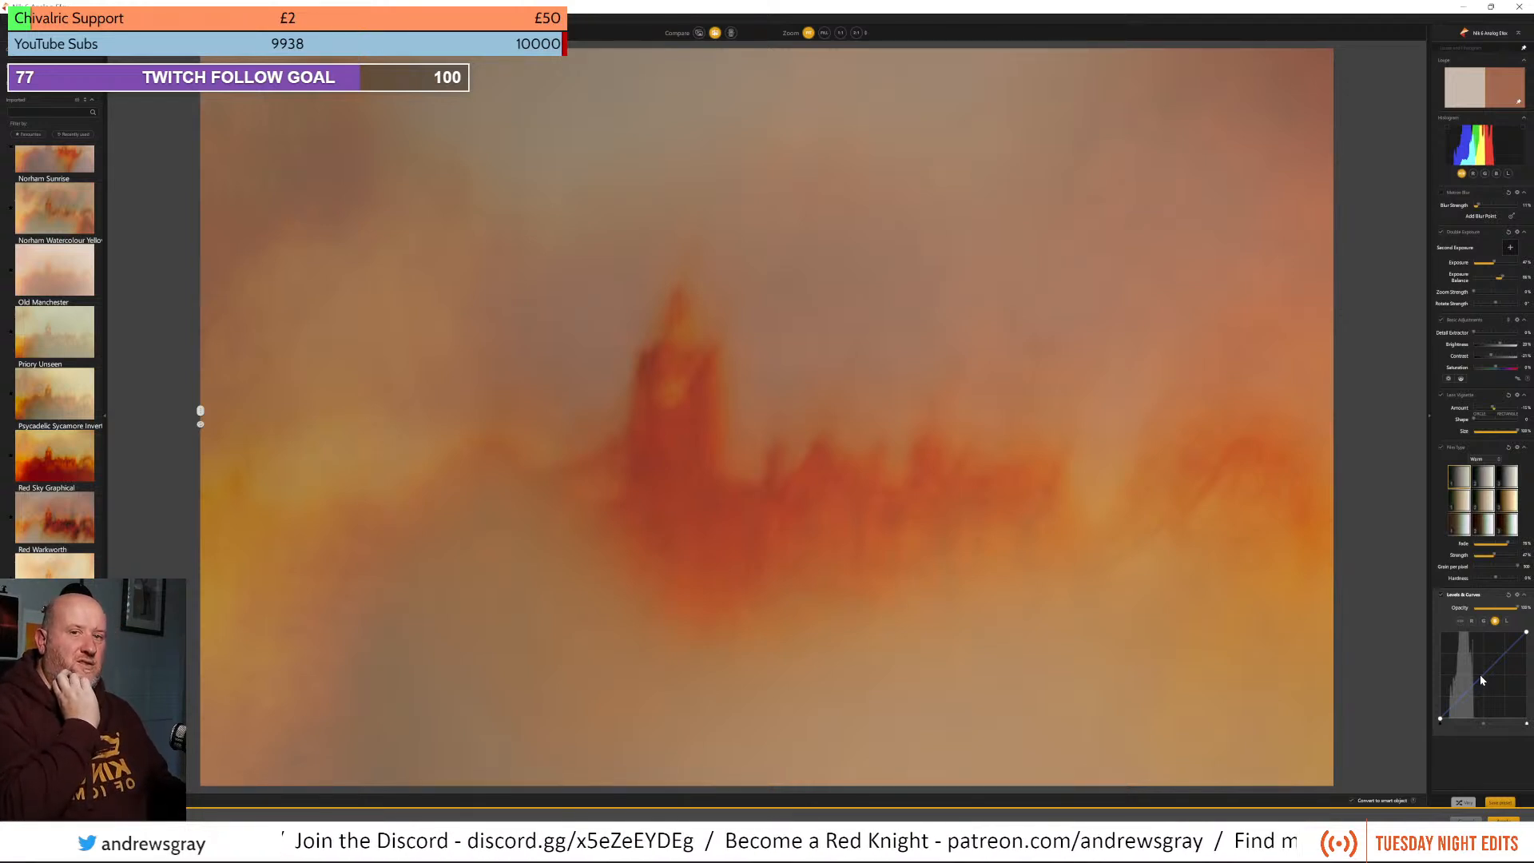
pyautogui.moveTo(1526, 633); pyautogui.dragTo(1523, 628)
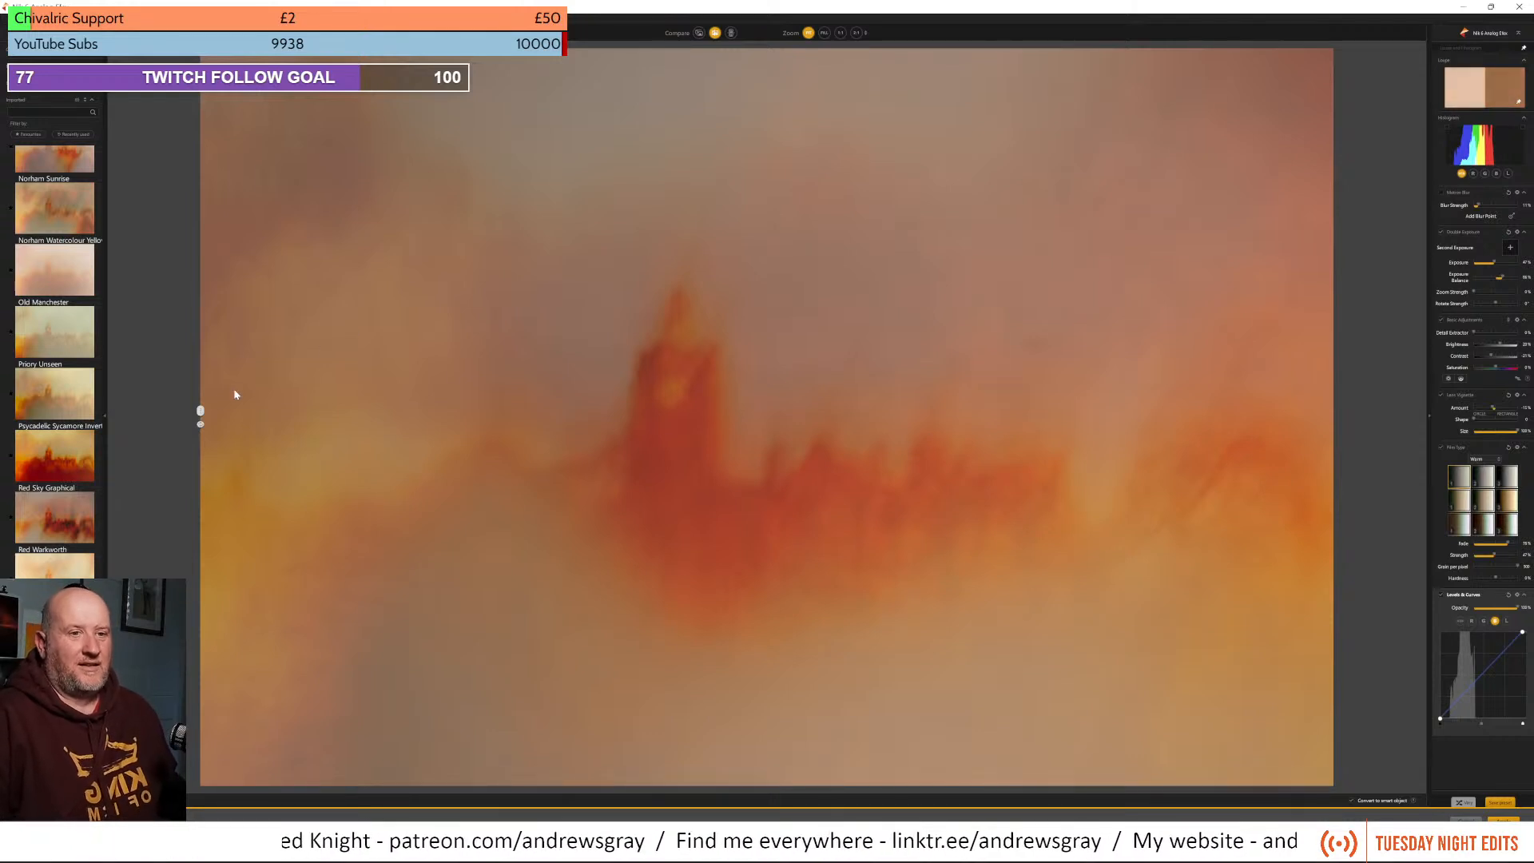
pyautogui.moveTo(201, 410); pyautogui.dragTo(140, 346)
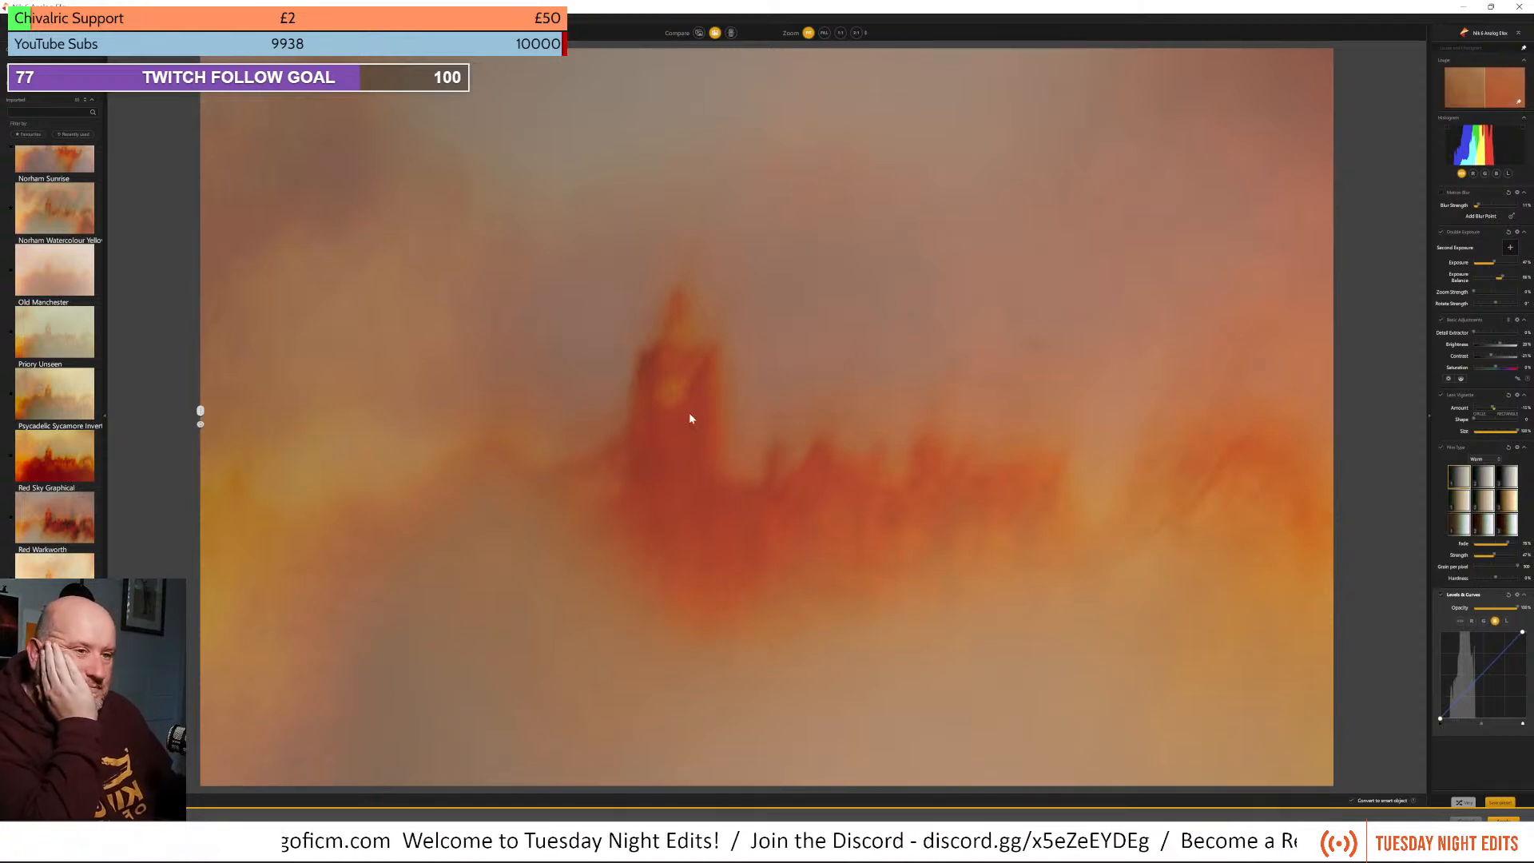
# Finish the Analog Efex edit and open the image in Viveza as a smart filter, accepting the Smart Object notice
pyautogui.click(1467, 803)
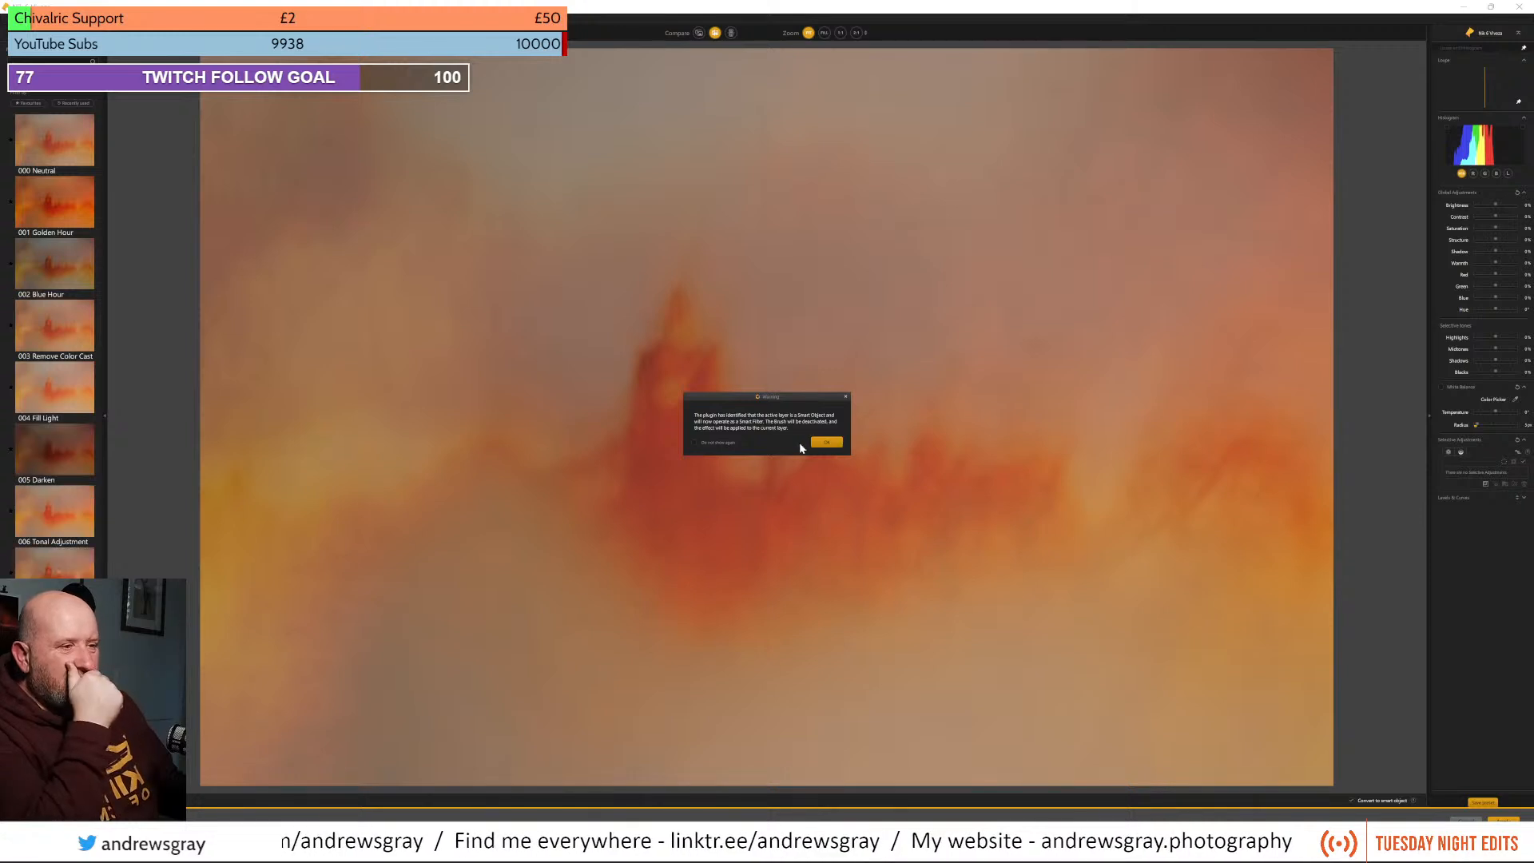
pyautogui.click(824, 442)
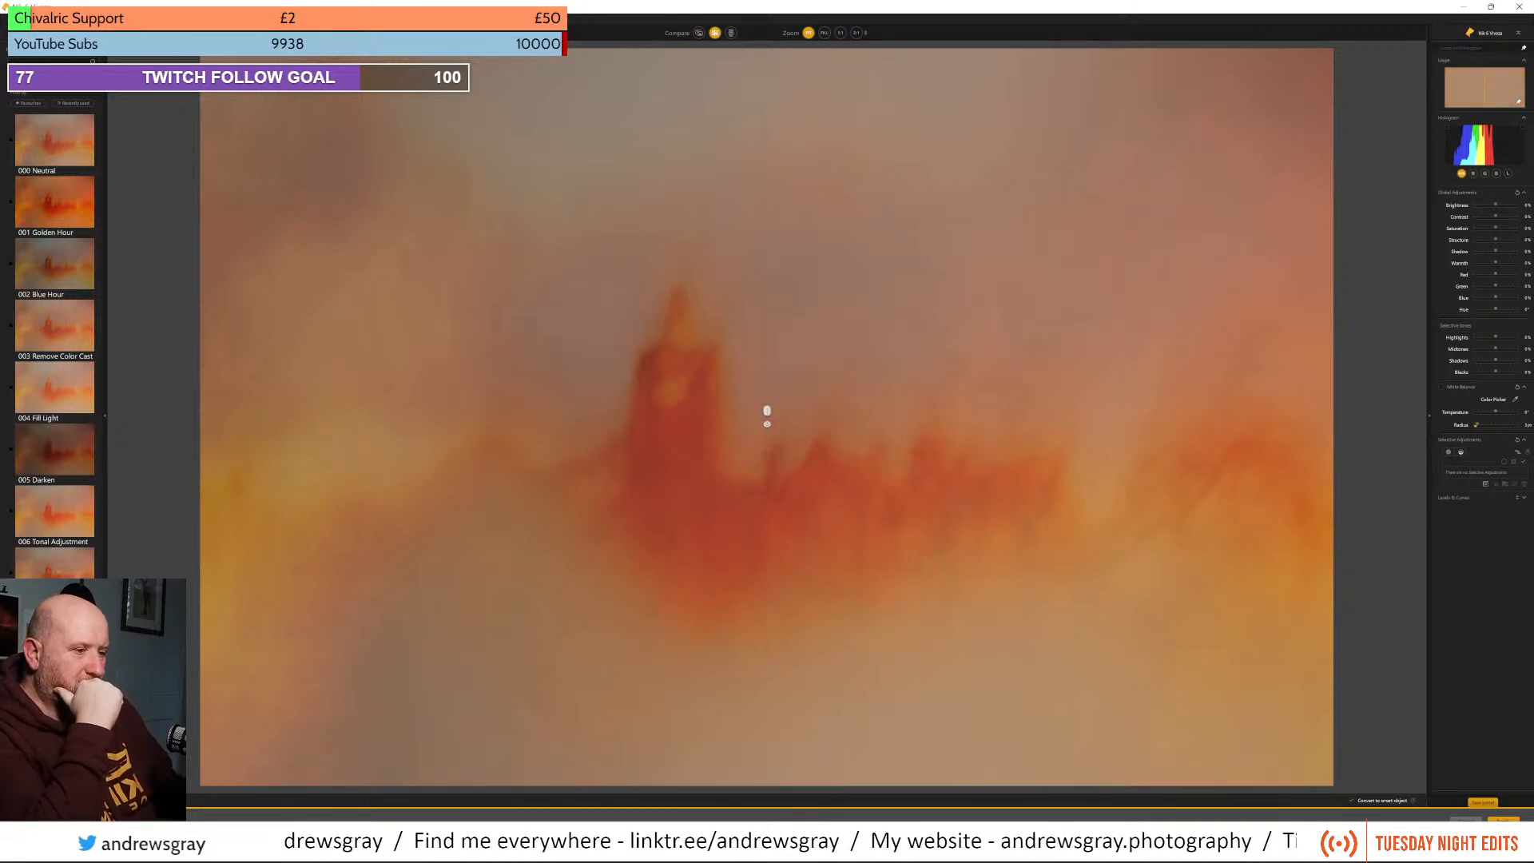
# Switch to YouTube Studio in Chrome to check the live stream's chat and analytics, and return to Viveza
pyautogui.moveTo(795, 846)
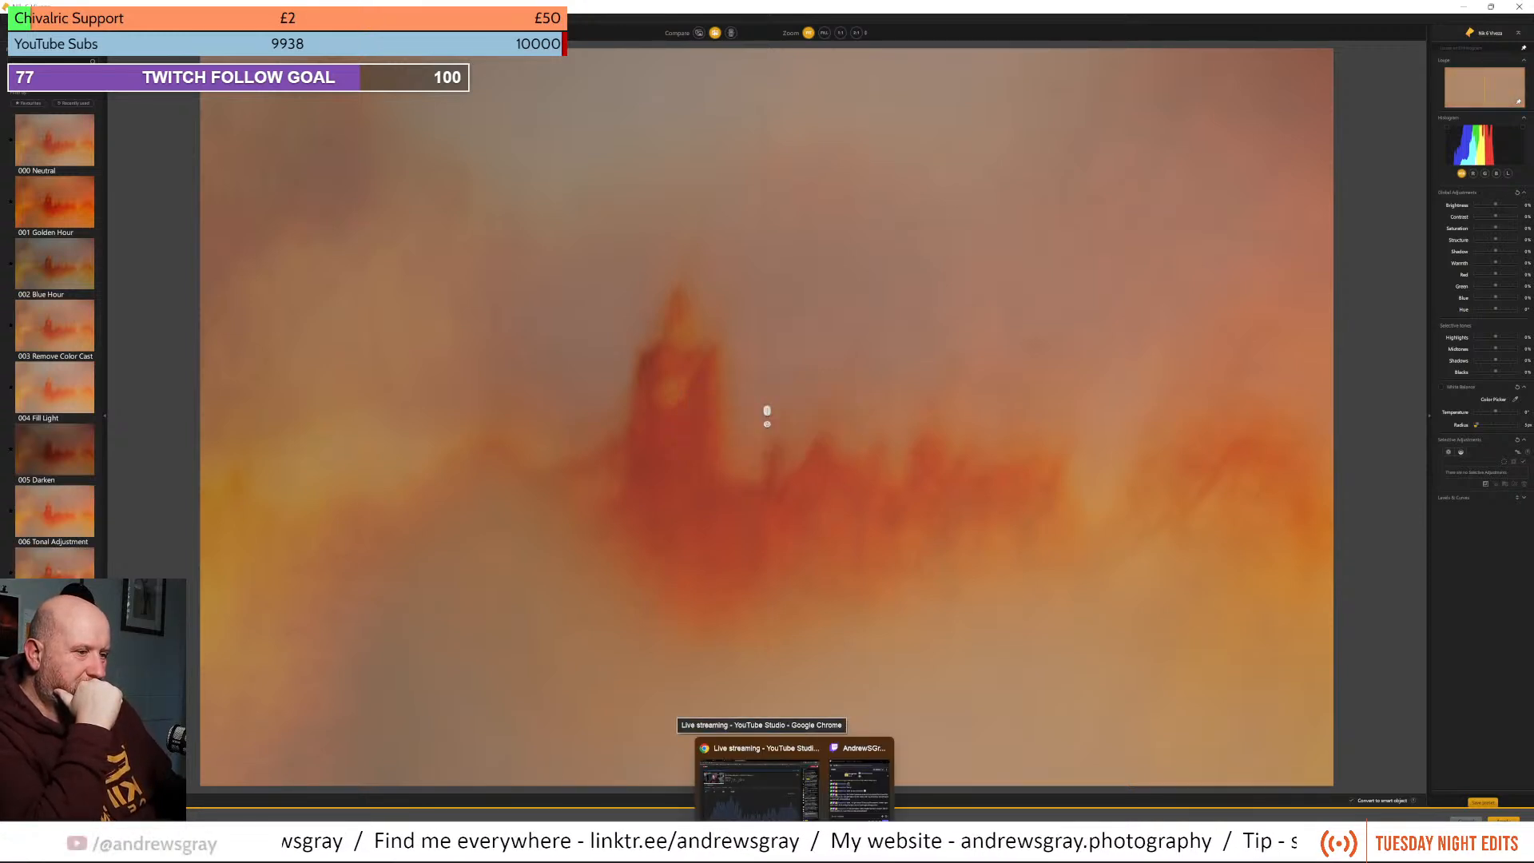
pyautogui.click(757, 779)
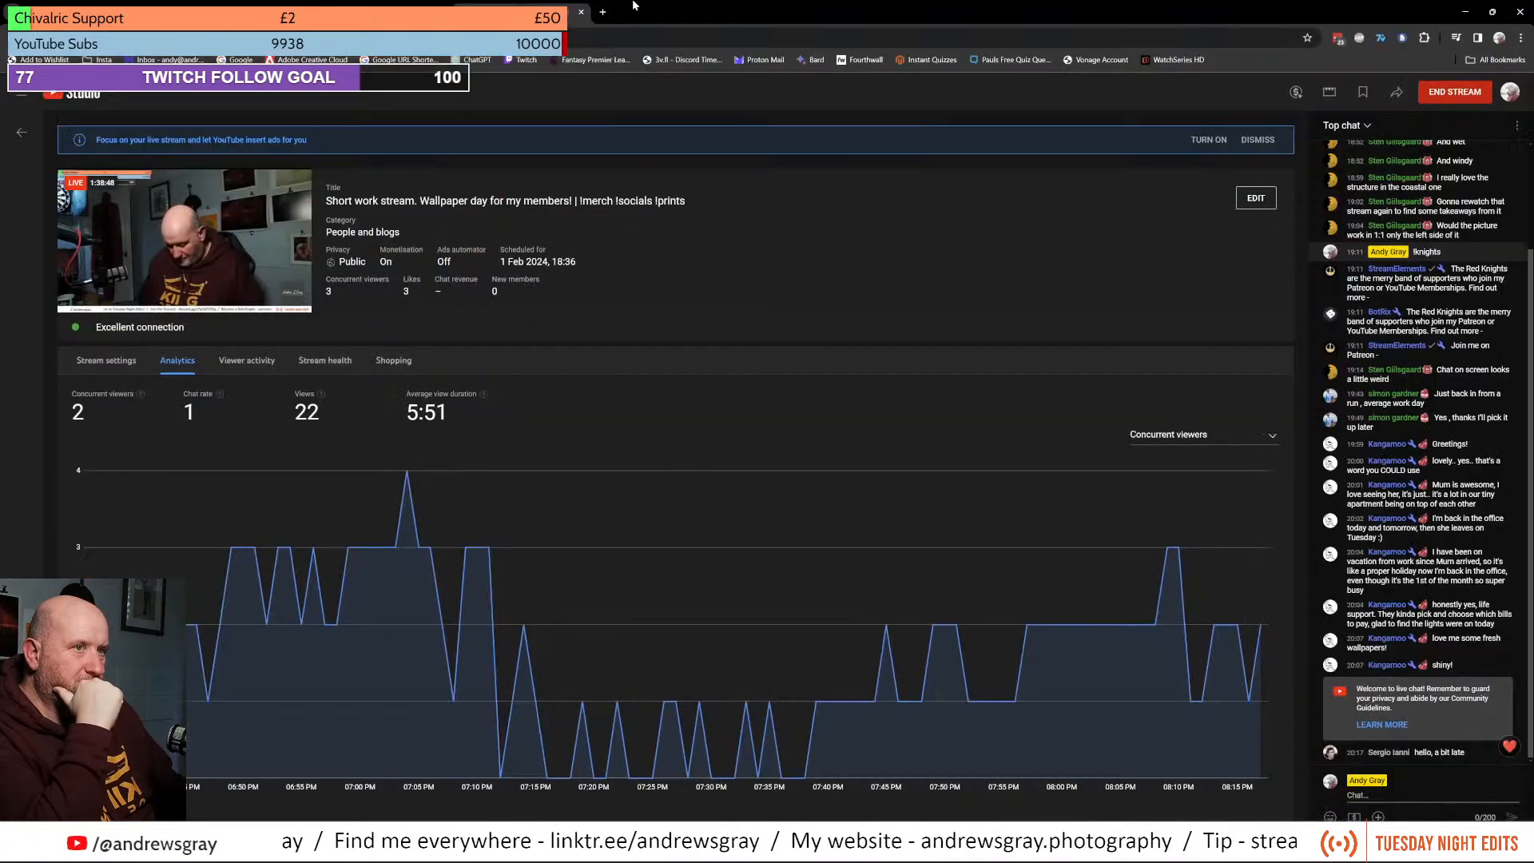
pyautogui.hotkey('alt', 'Tab')
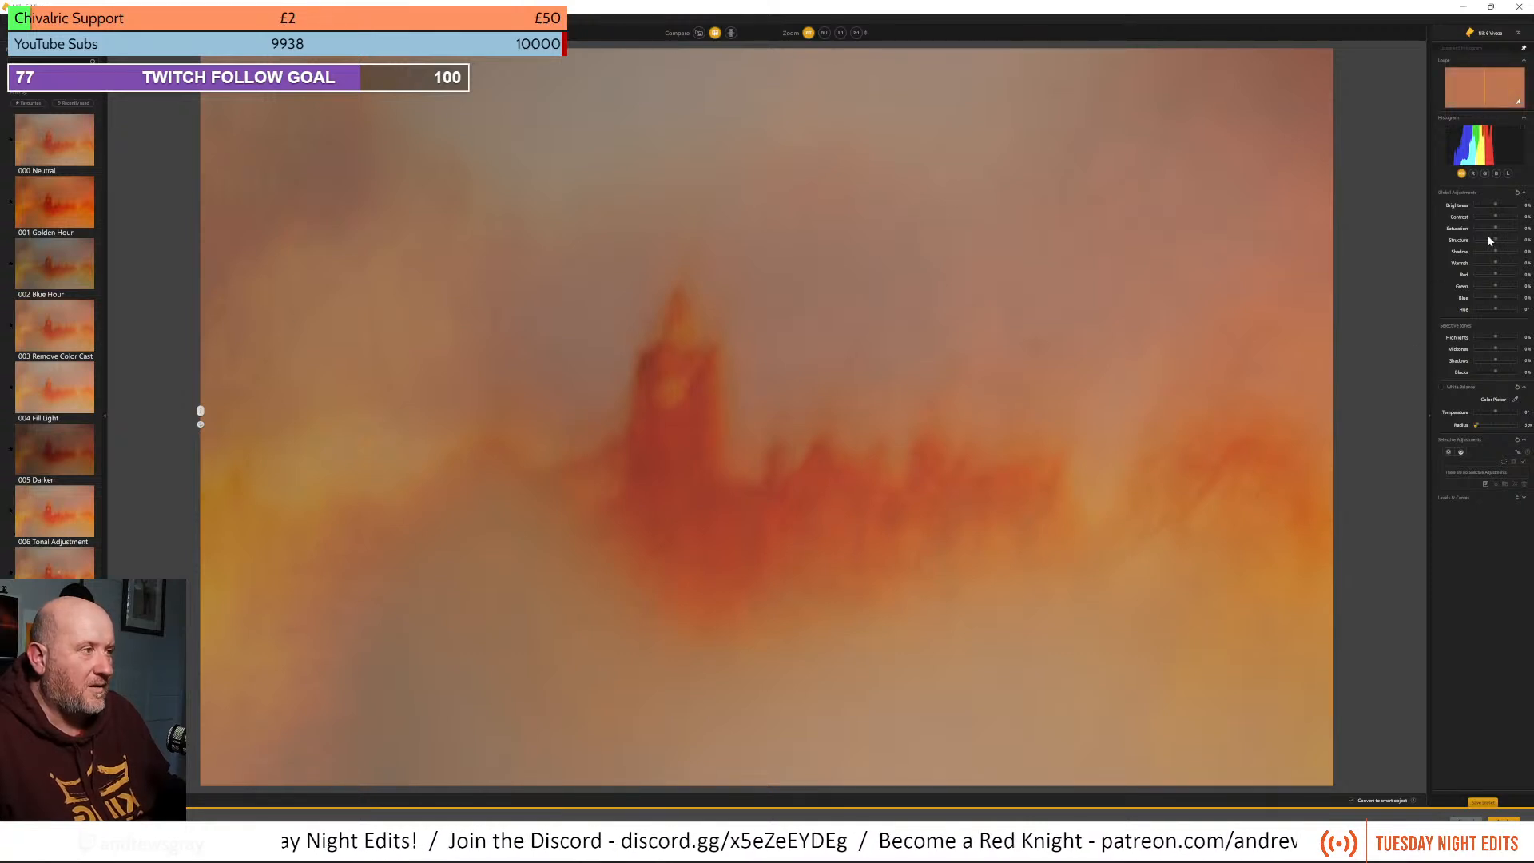
# Add a control point on the yellow glow left of the clock tower, widen its area and nudge it slightly right
pyautogui.click(1449, 452)
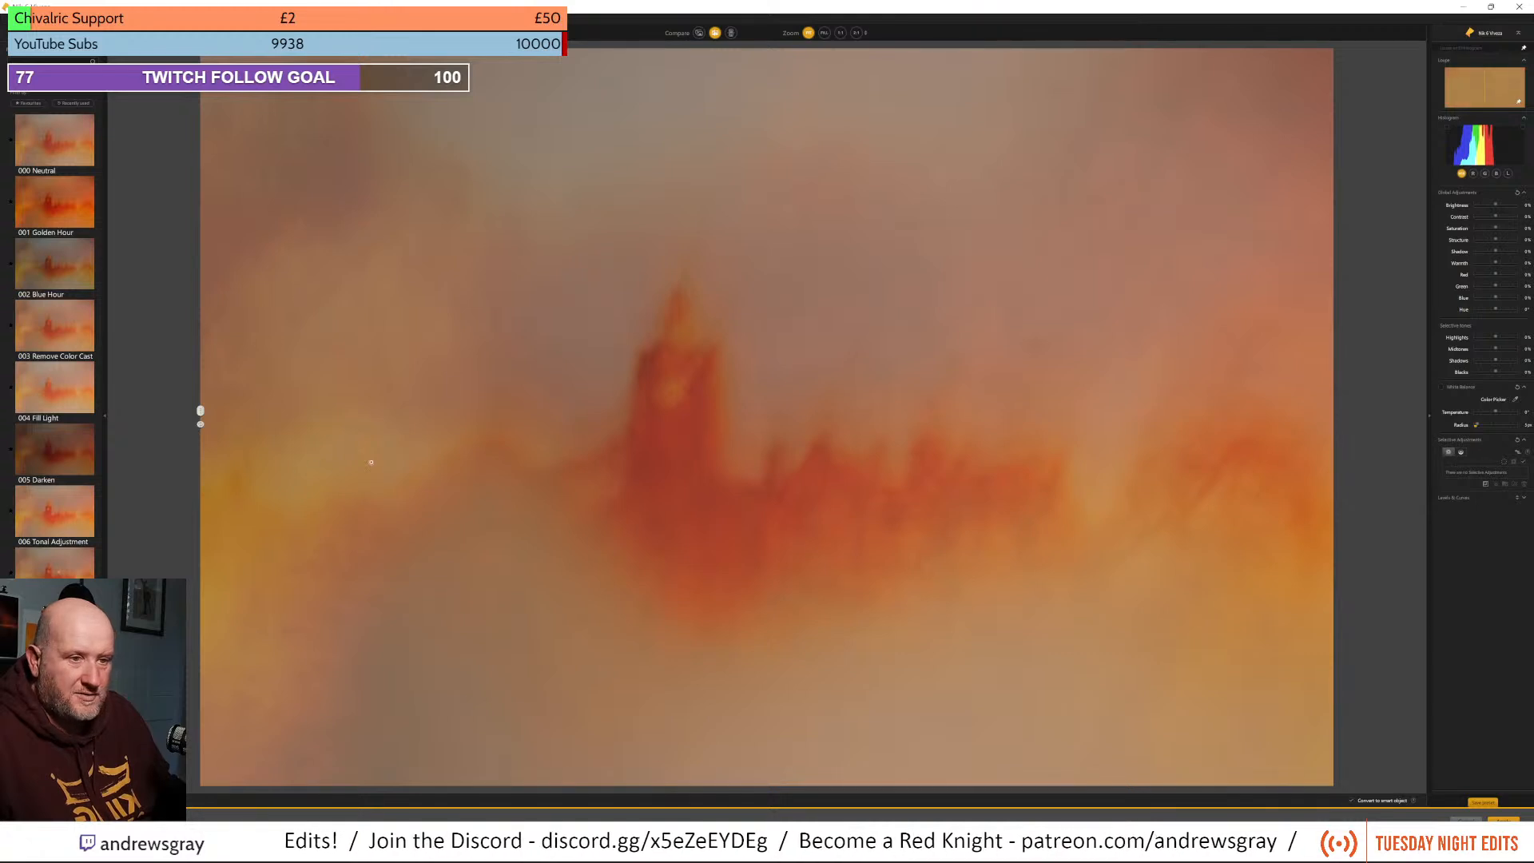
pyautogui.click(341, 473)
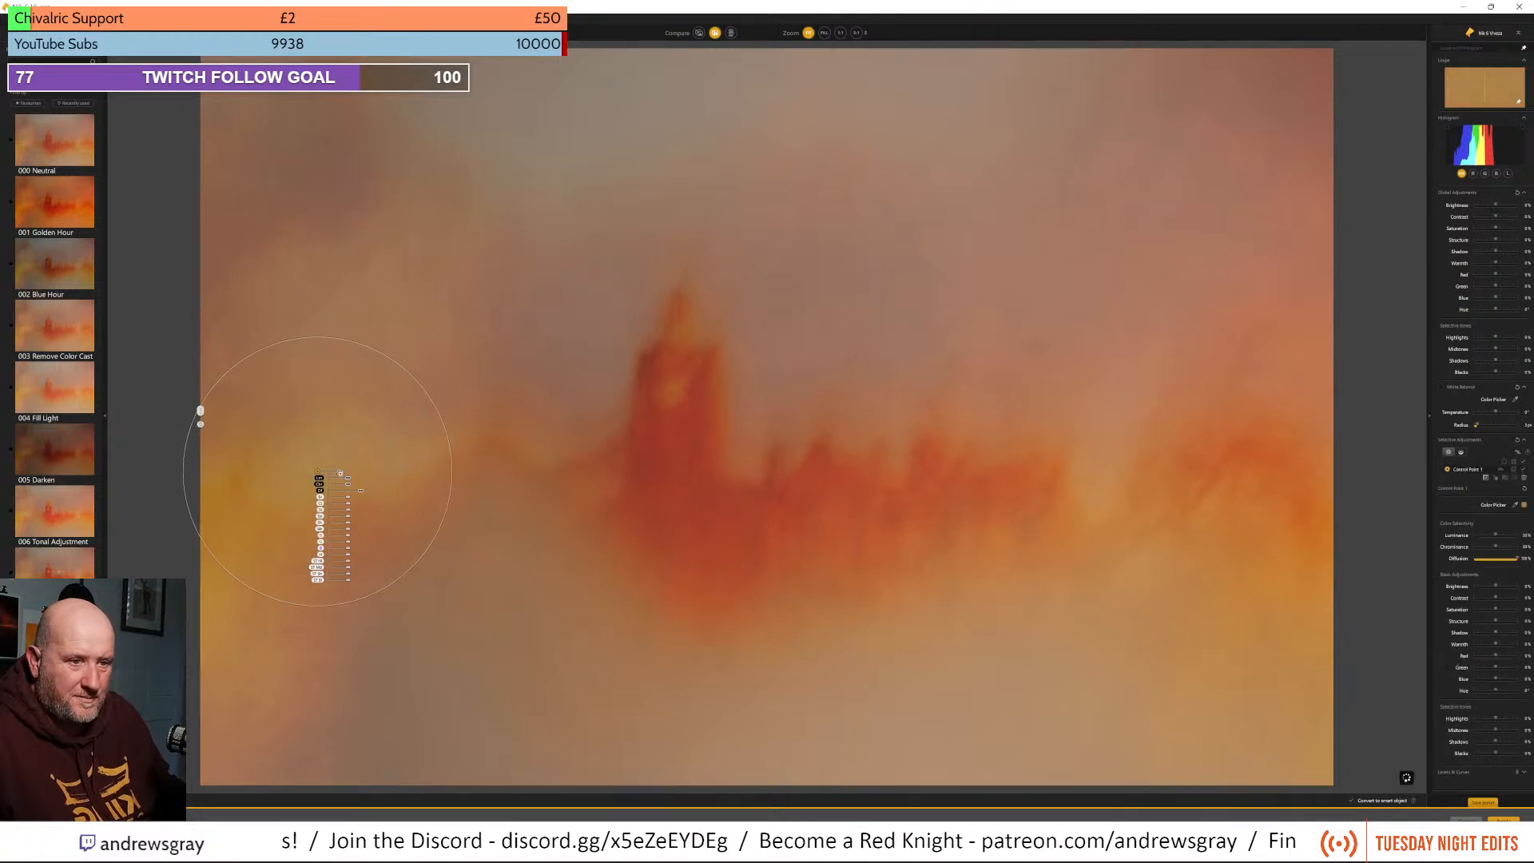
pyautogui.moveTo(341, 474); pyautogui.dragTo(343, 469)
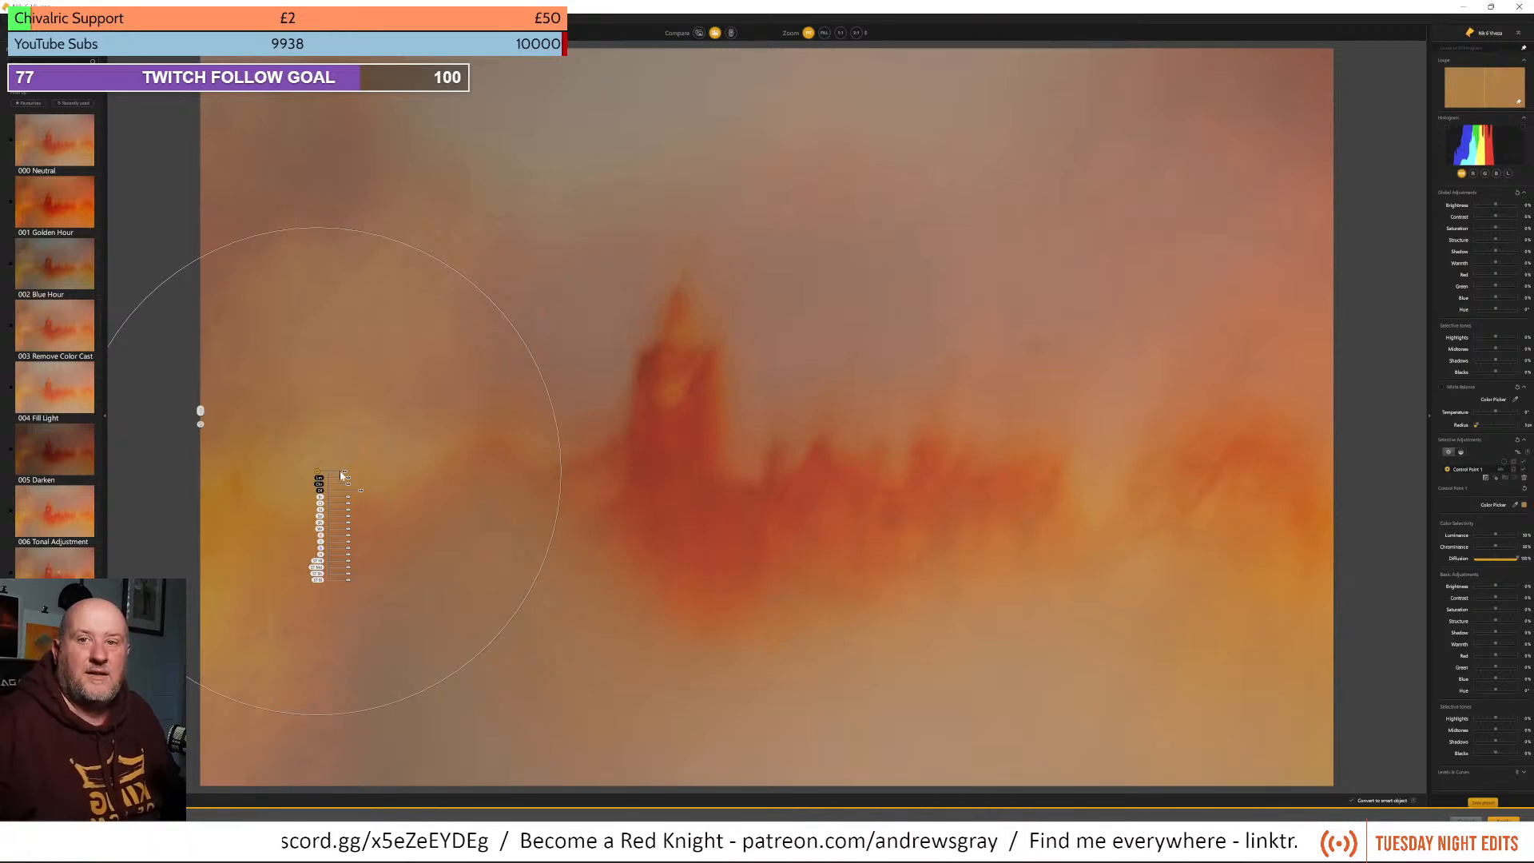
pyautogui.moveTo(317, 477)
pyautogui.mouseDown()
pyautogui.moveTo(362, 540)
pyautogui.moveTo(323, 508)
pyautogui.moveTo(334, 481)
pyautogui.mouseUp()
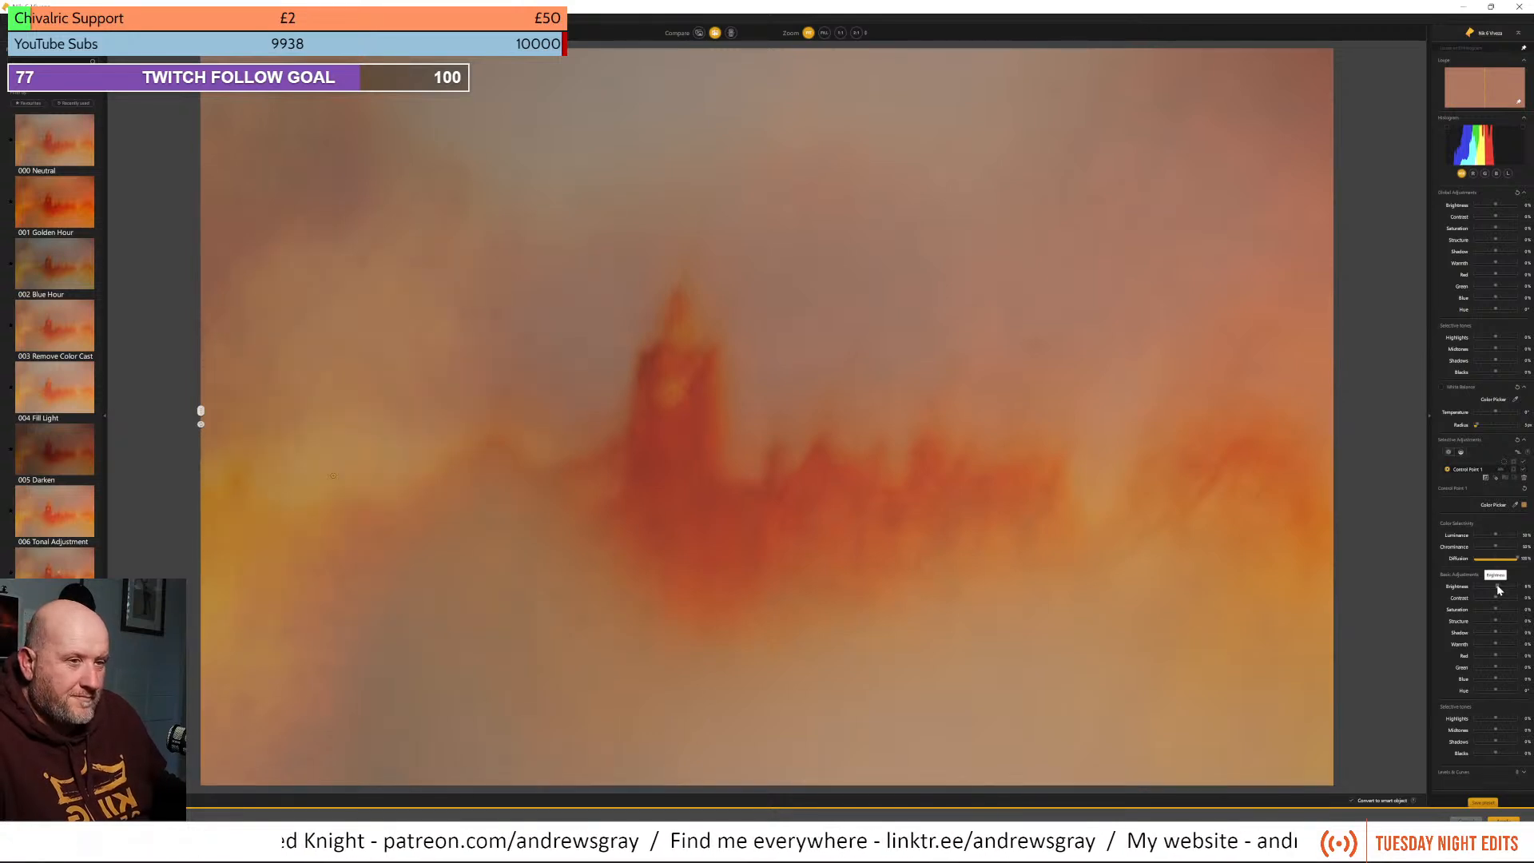
# Raise the control point's brightness, lower its contrast, slightly increase saturation and structure, and compare the glow before and after
pyautogui.moveTo(1501, 589); pyautogui.dragTo(1505, 592)
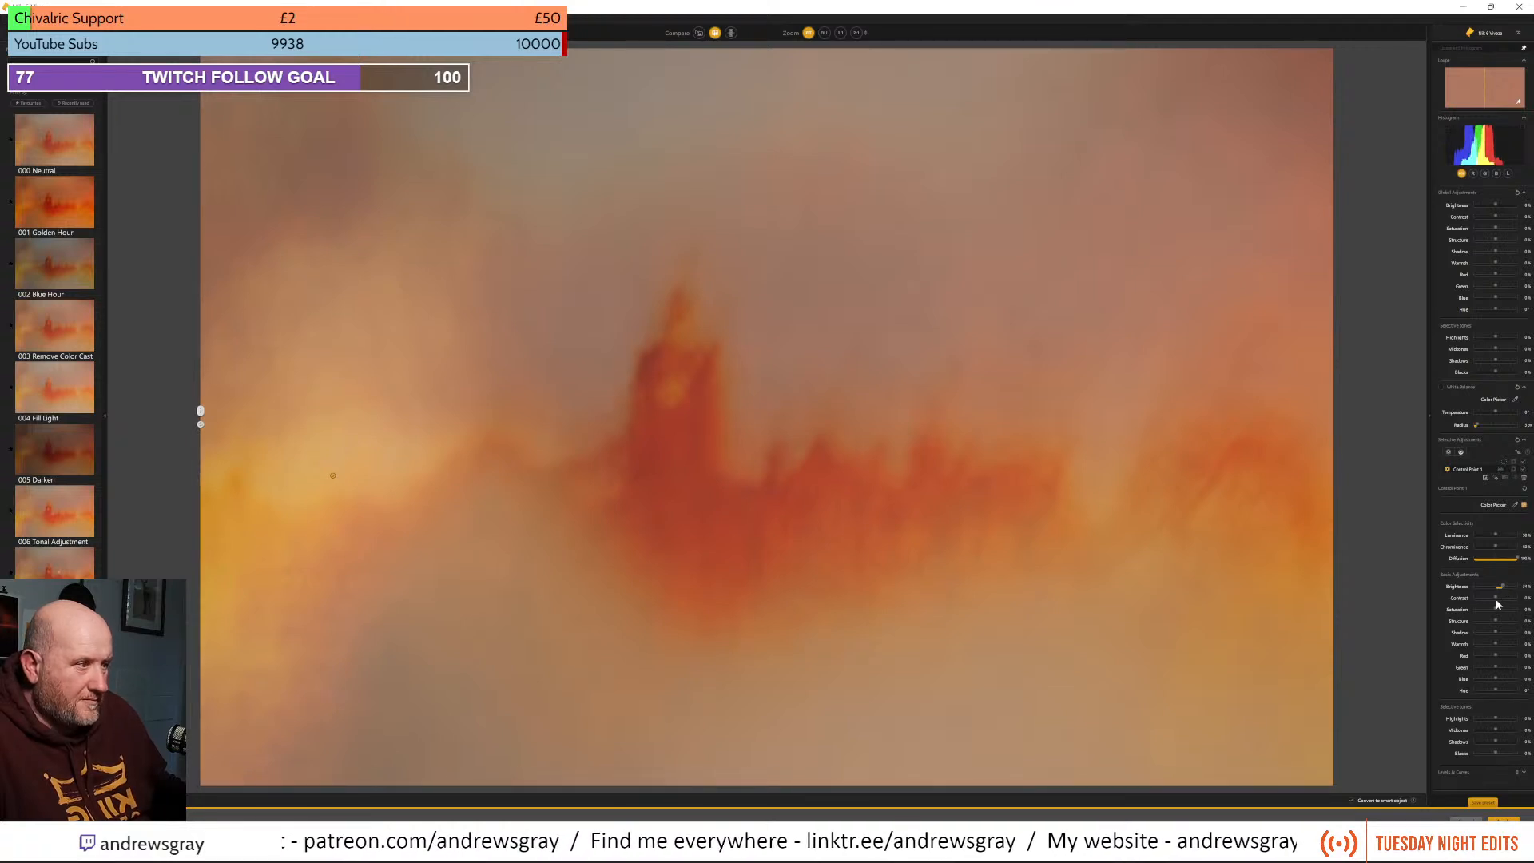
pyautogui.moveTo(1501, 599); pyautogui.dragTo(1506, 604)
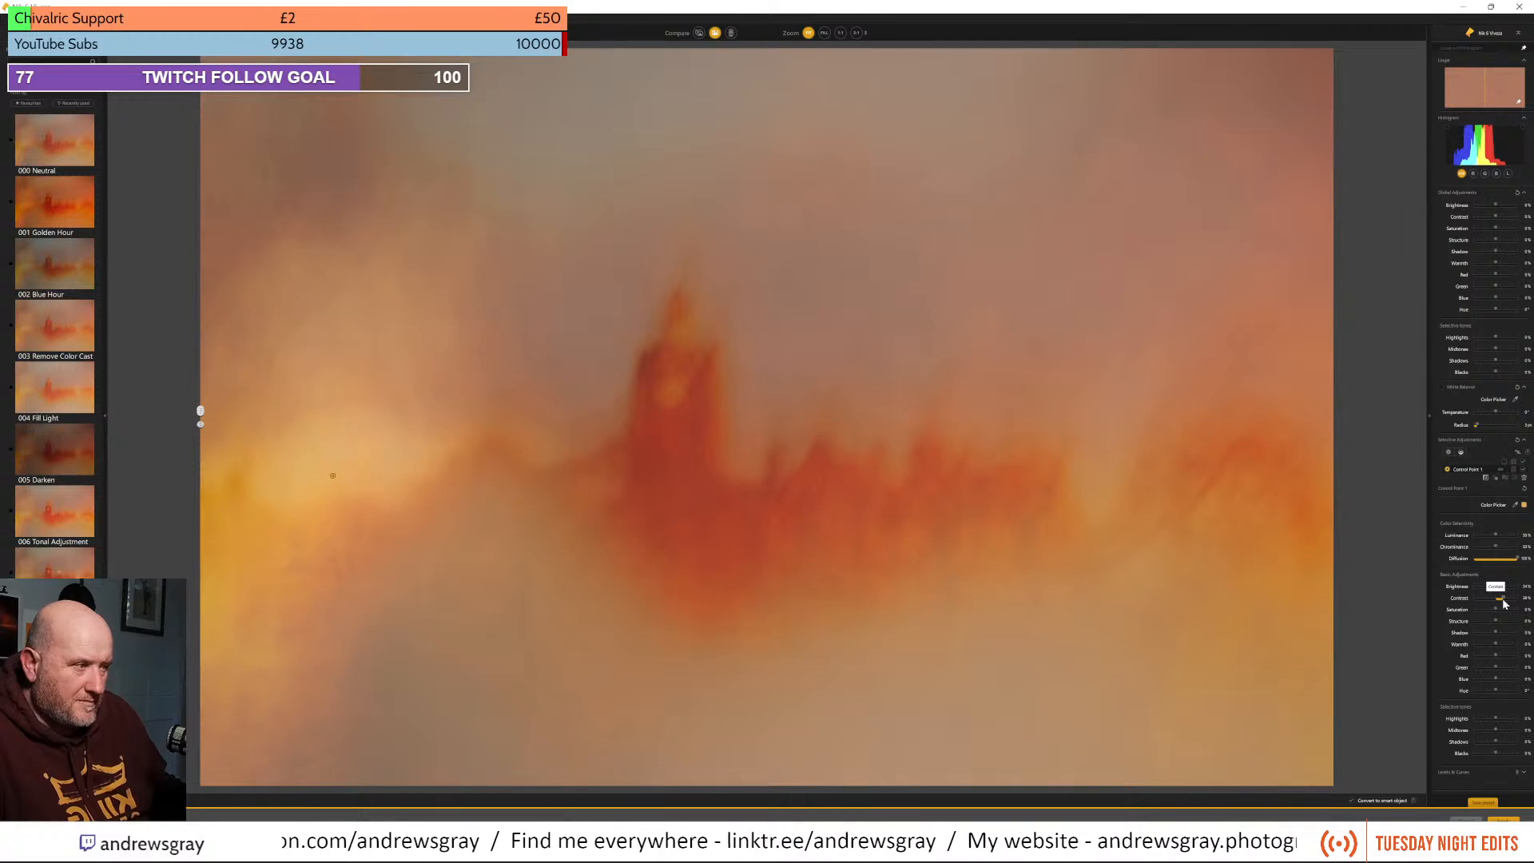
pyautogui.moveTo(1489, 602); pyautogui.dragTo(1500, 614)
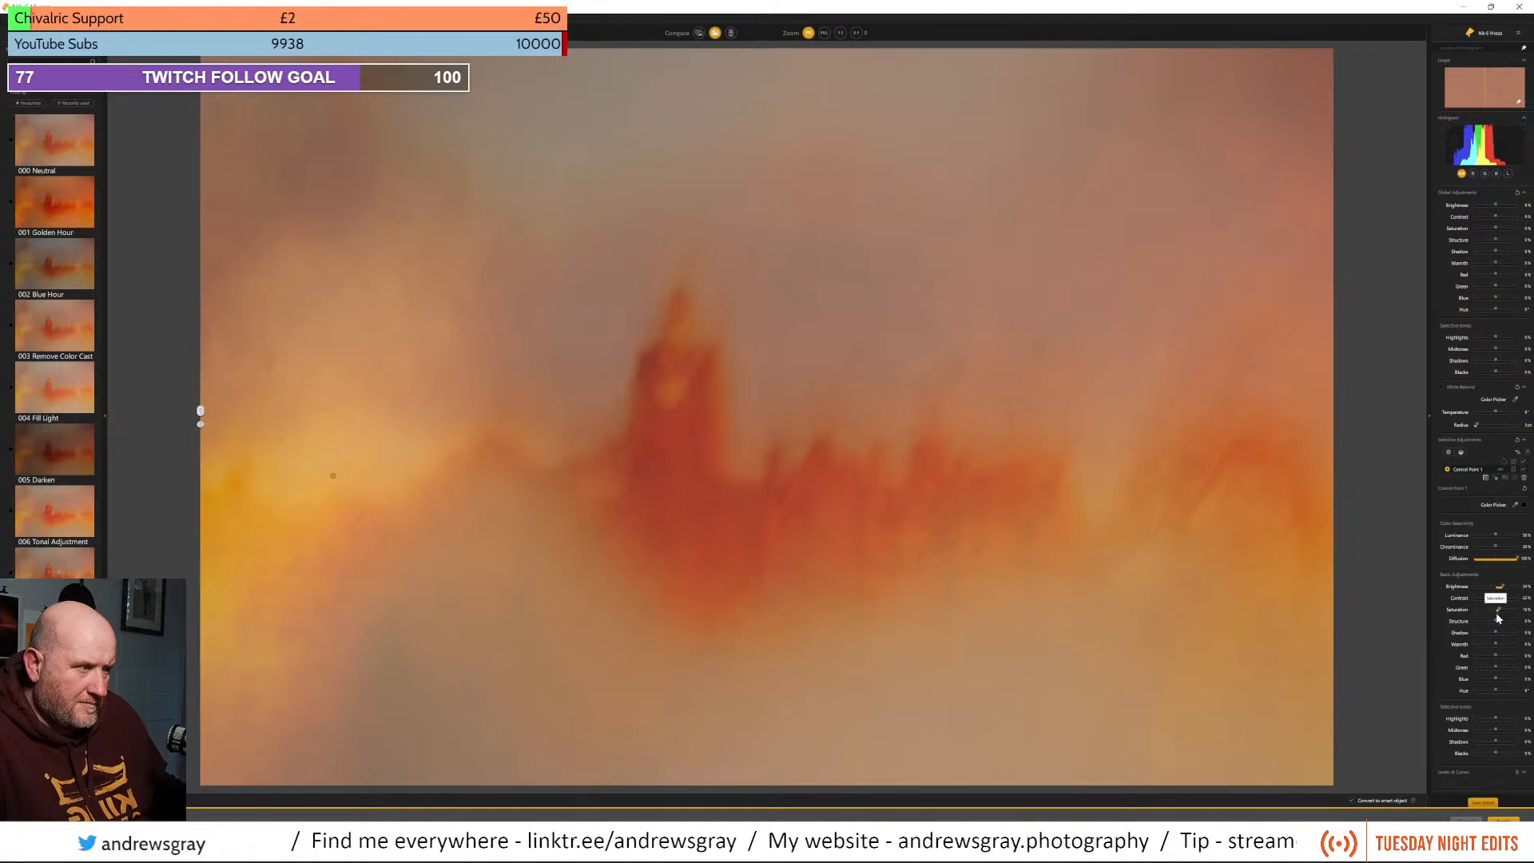
pyautogui.moveTo(1482, 626); pyautogui.dragTo(1494, 633)
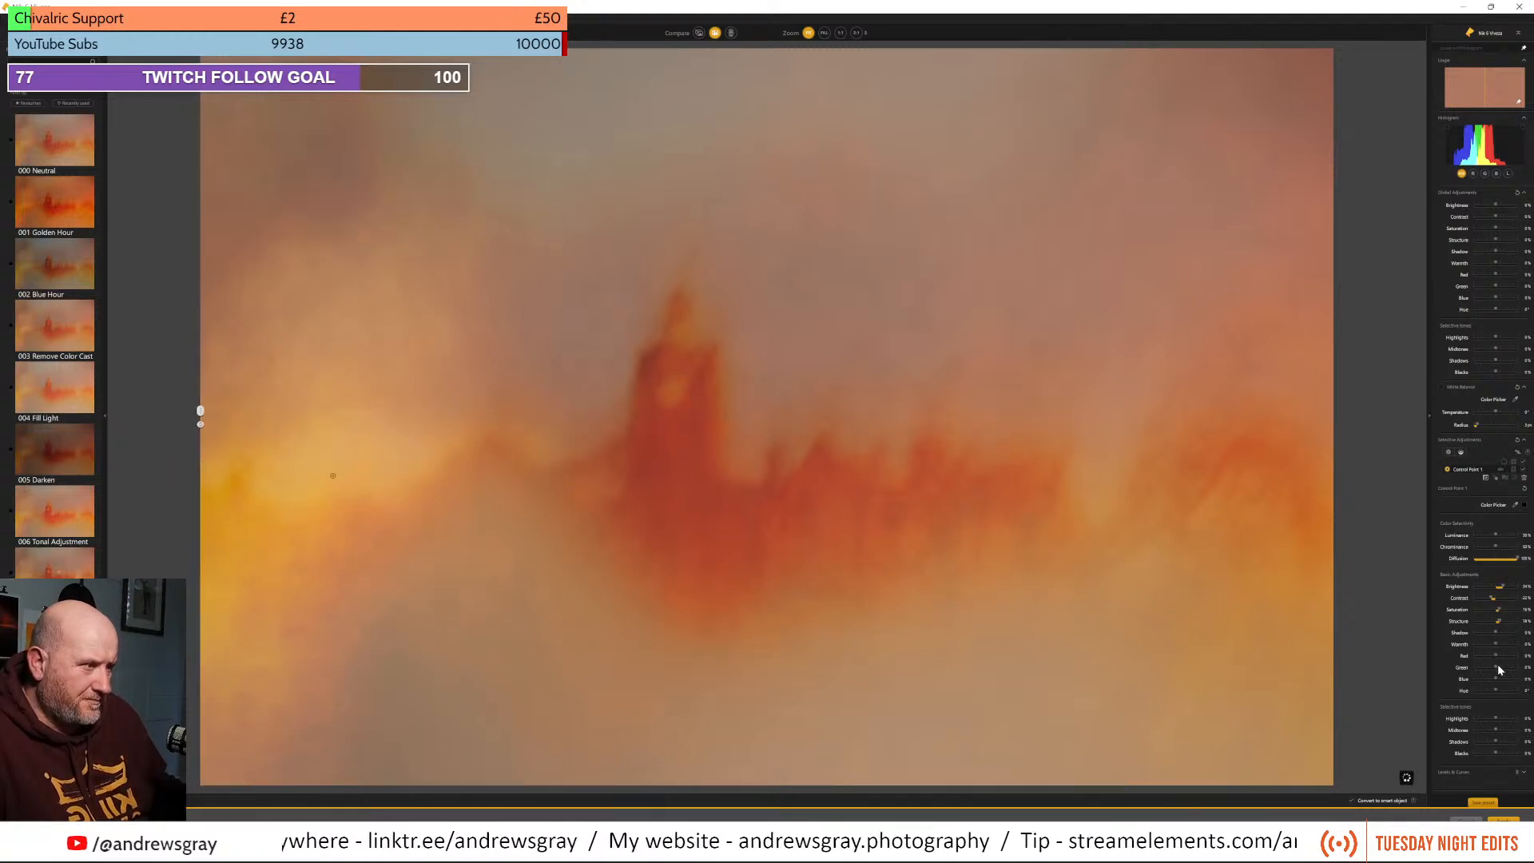
pyautogui.moveTo(1498, 692); pyautogui.dragTo(1508, 695)
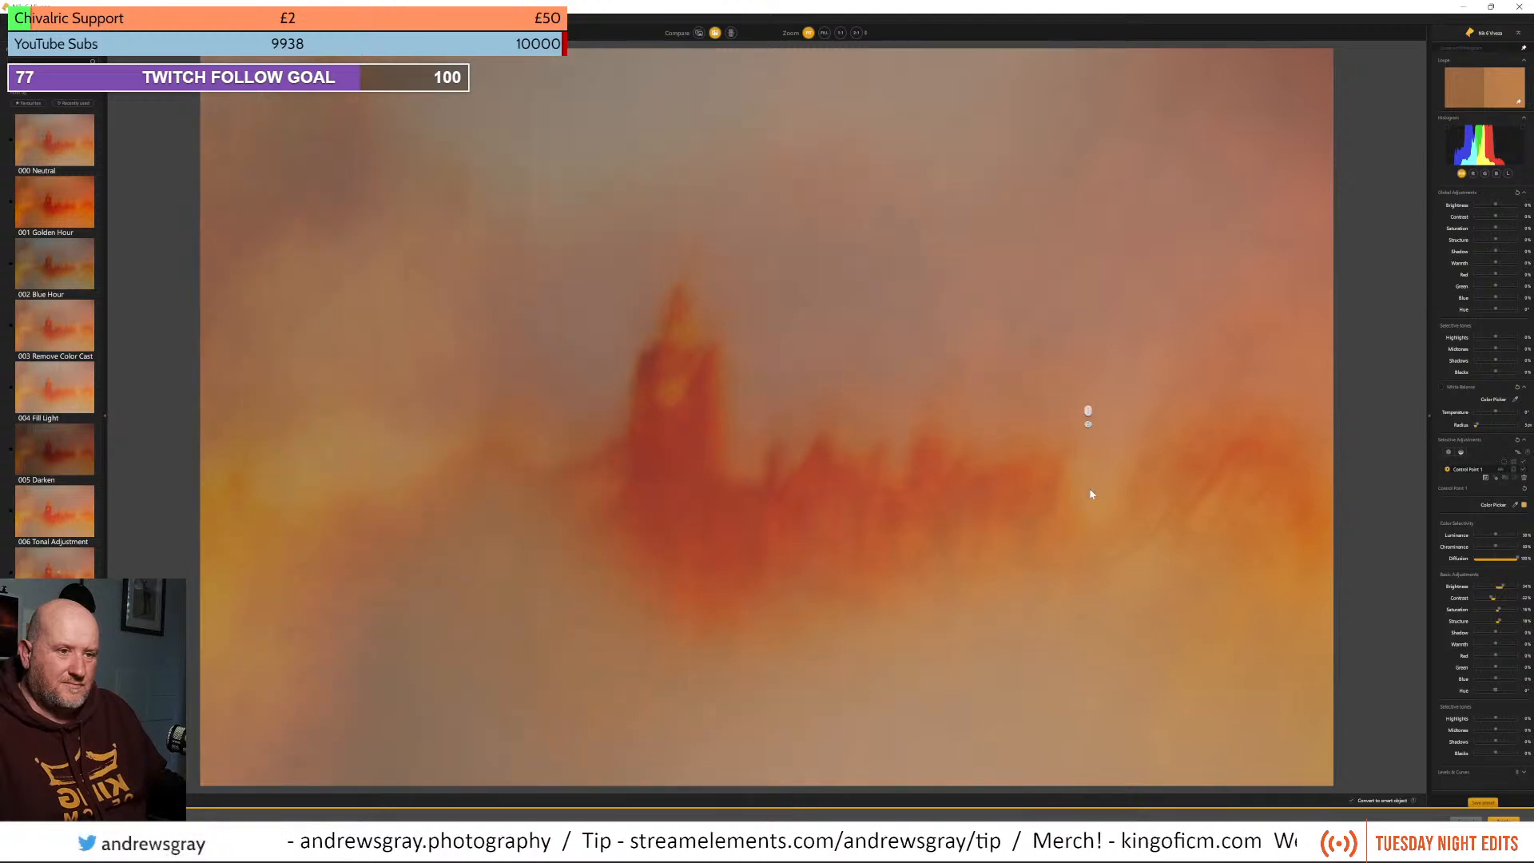
pyautogui.moveTo(939, 460); pyautogui.dragTo(0, 345)
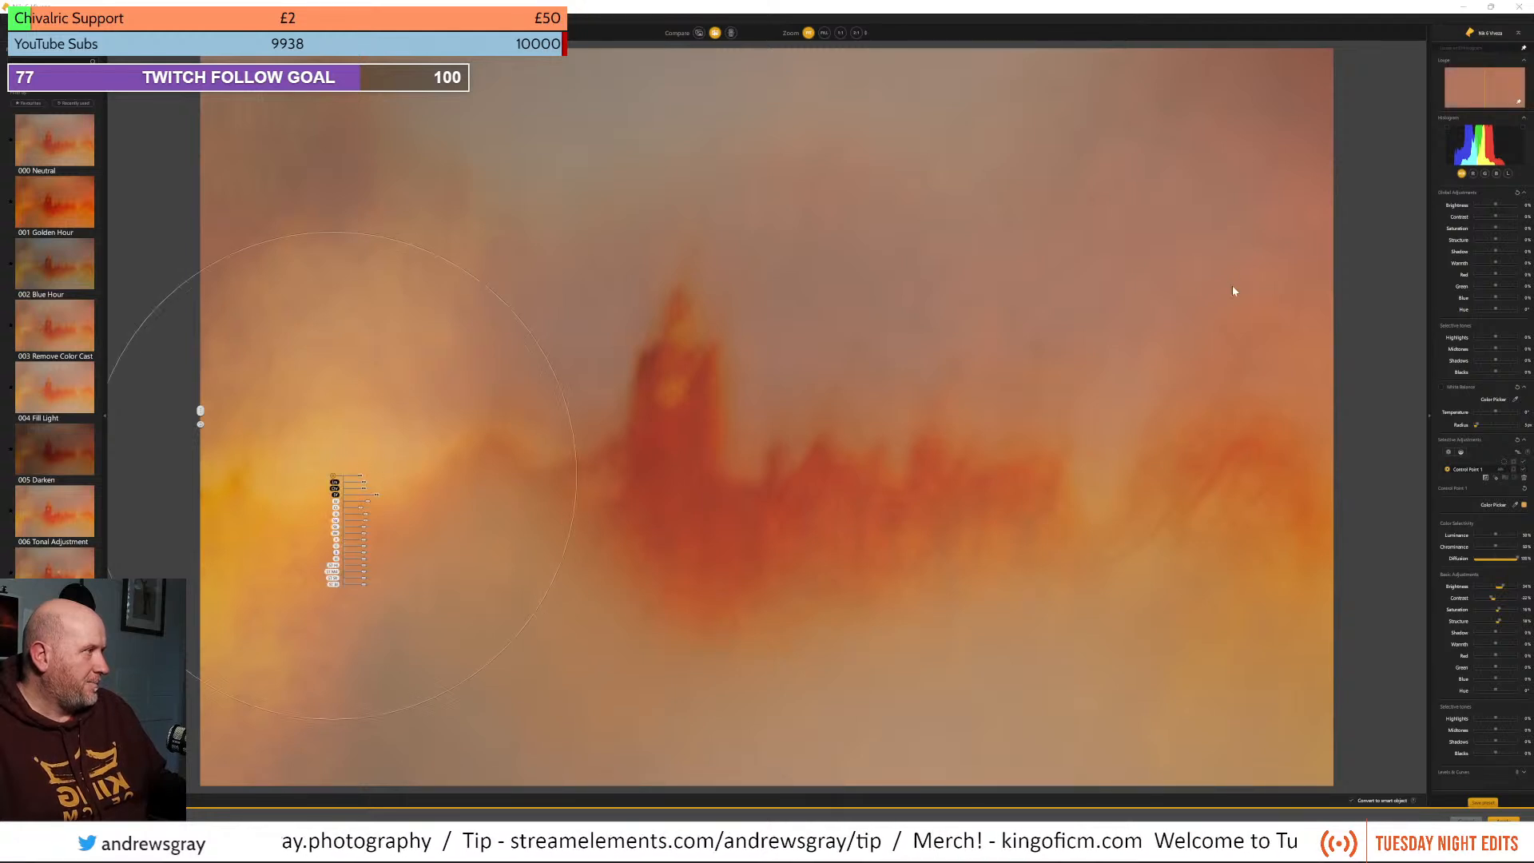
pyautogui.moveTo(201, 414); pyautogui.dragTo(2, 273)
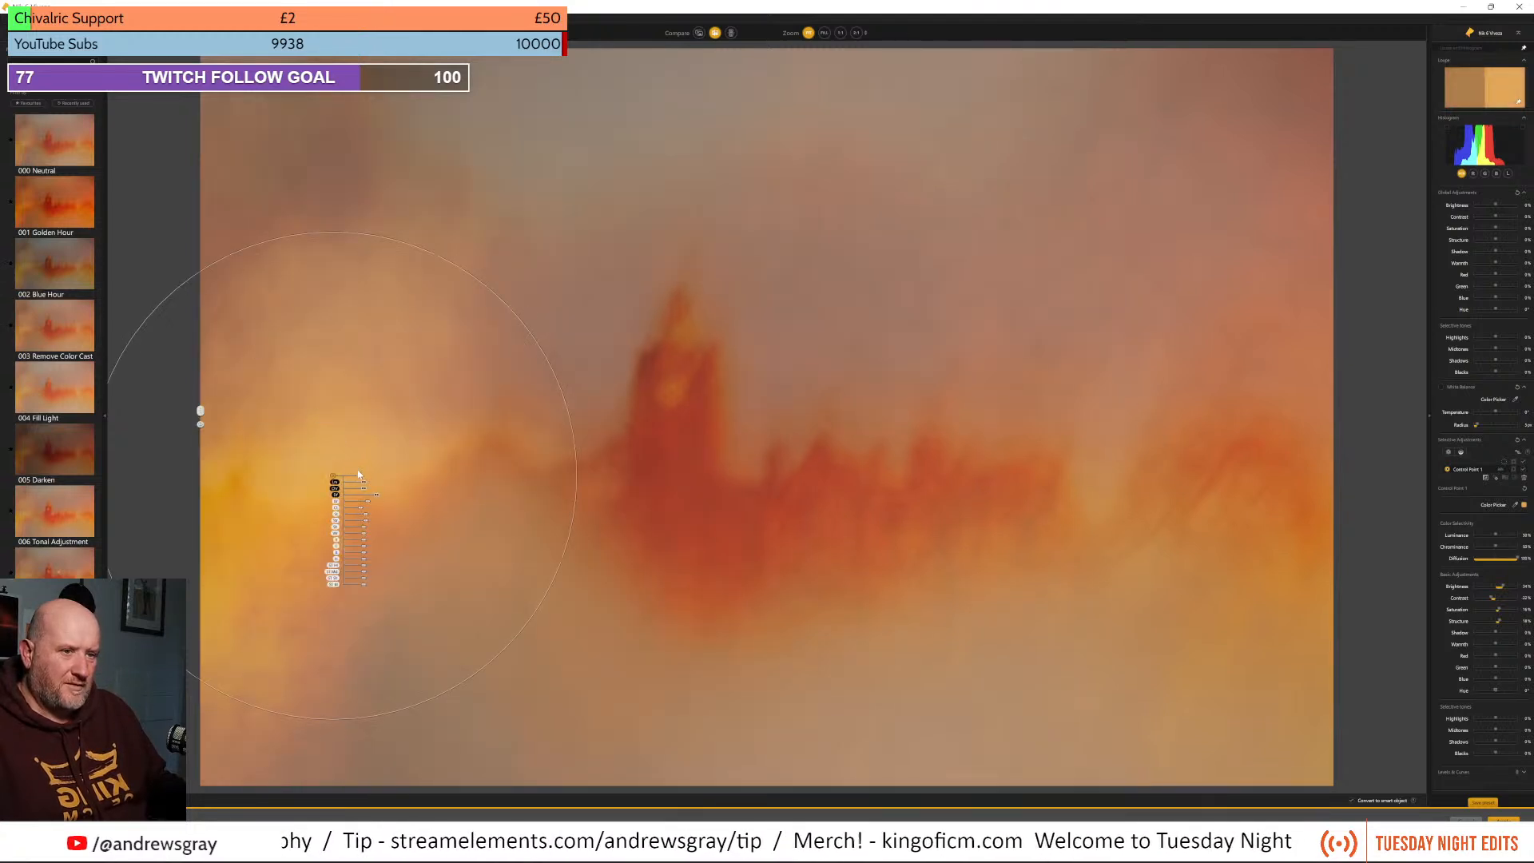
# Enlarge the control point's radius so its circle reaches past the clock tower towards the far end of the building
pyautogui.click(367, 478)
pyautogui.click(362, 481)
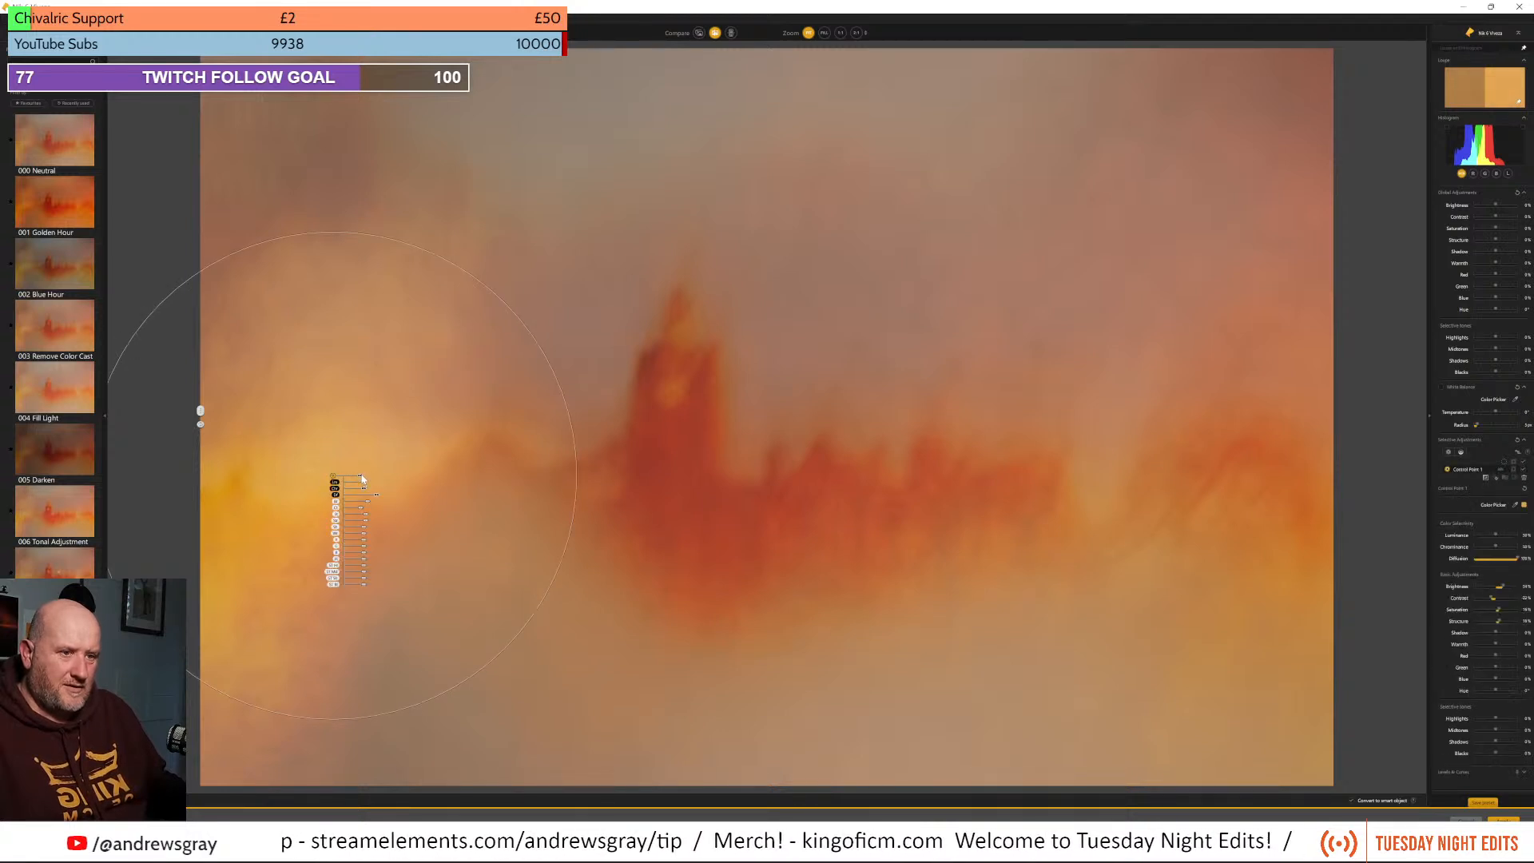
pyautogui.moveTo(361, 480); pyautogui.dragTo(407, 484)
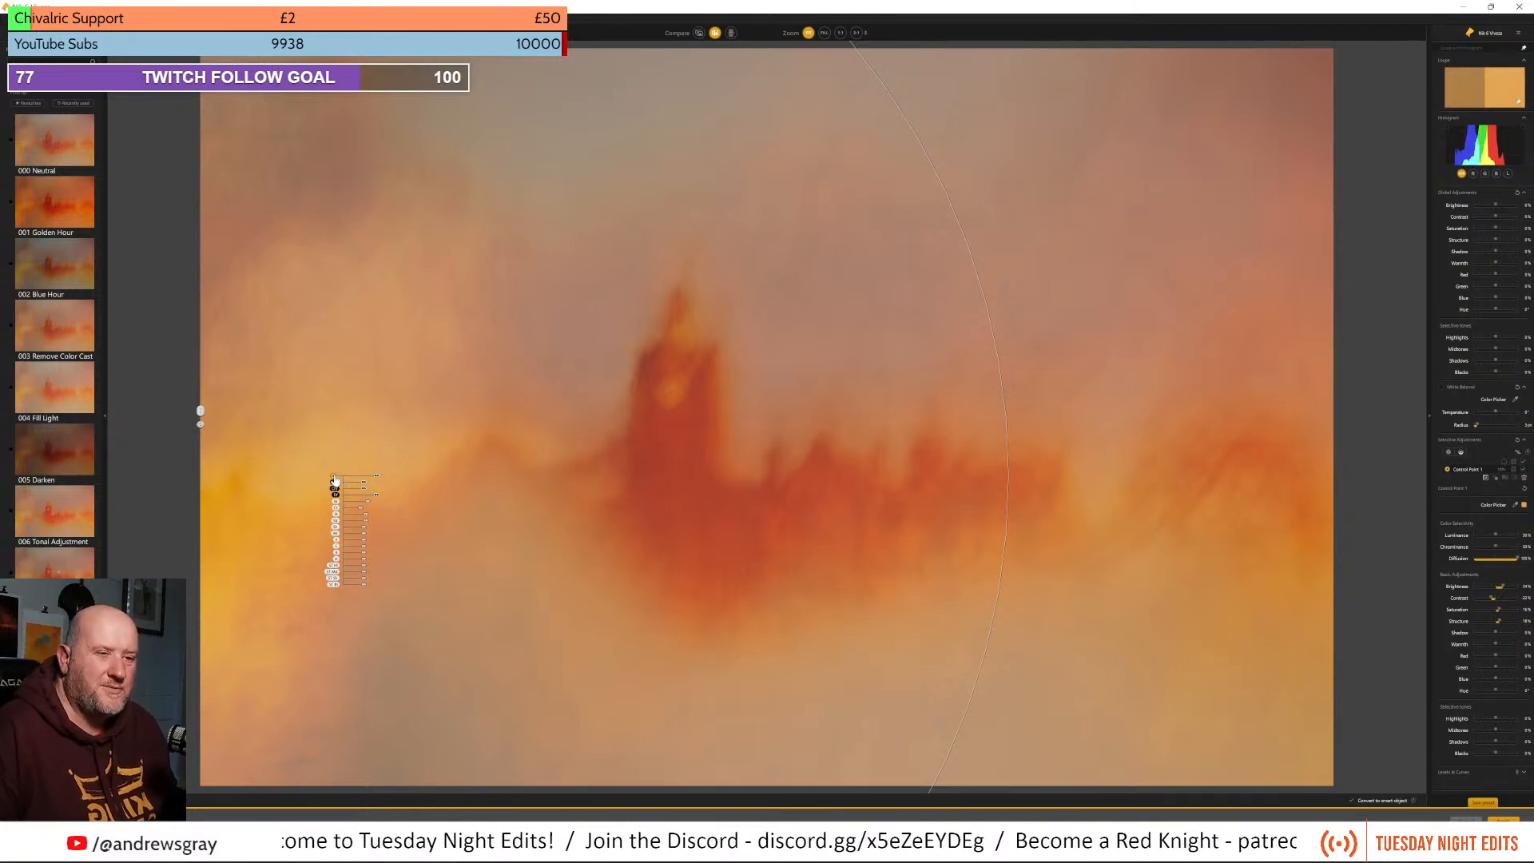
# Reposition the control point on the yellow glow, shrink its radius to just past the clock tower, and apply the Viveza filter
pyautogui.moveTo(334, 480); pyautogui.dragTo(371, 453)
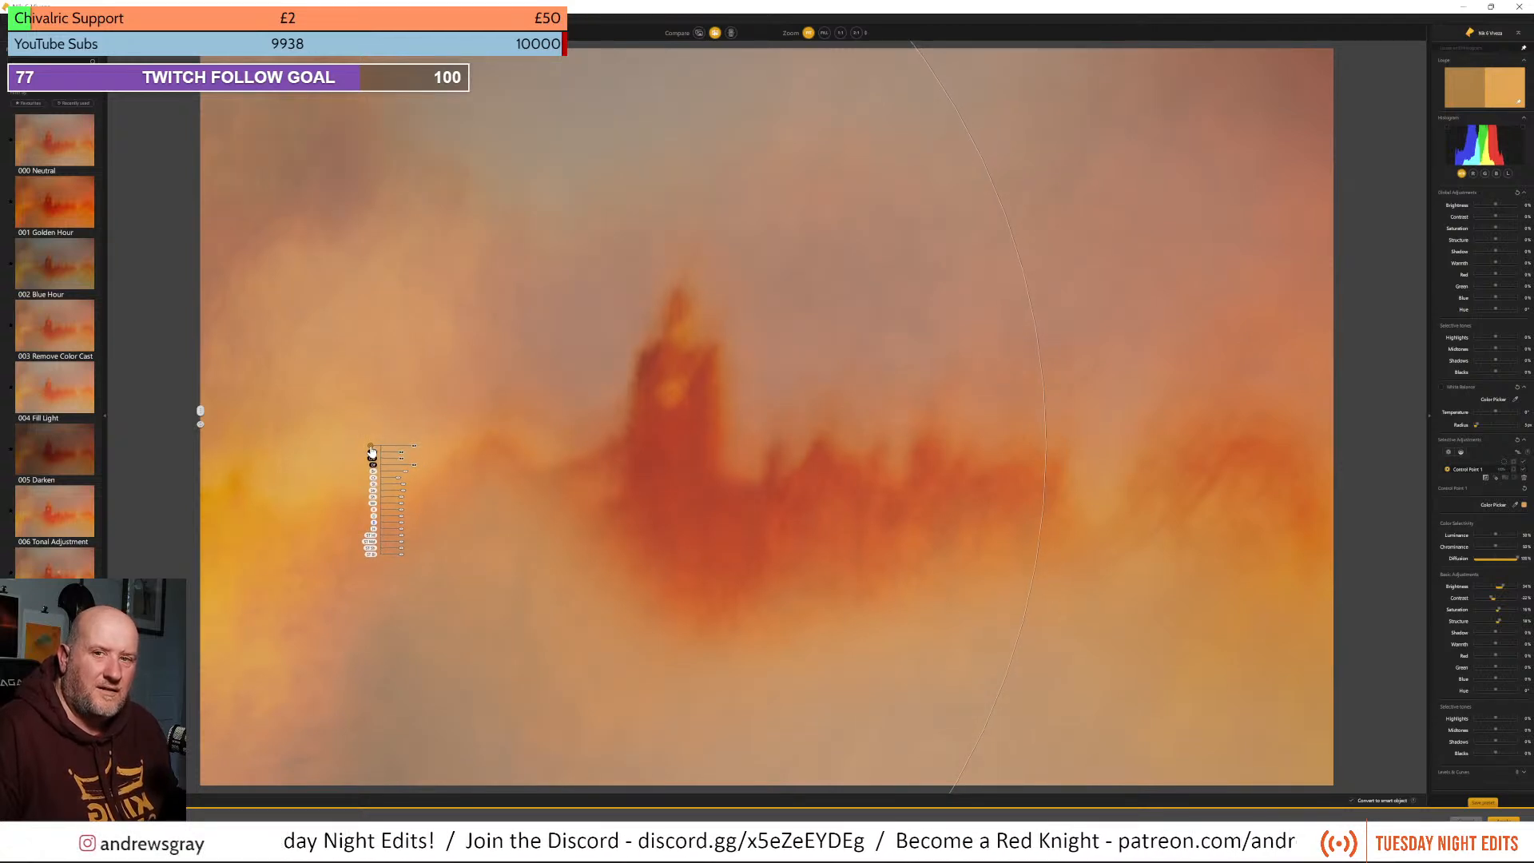
pyautogui.moveTo(372, 453)
pyautogui.mouseDown()
pyautogui.moveTo(376, 471)
pyautogui.moveTo(360, 469)
pyautogui.moveTo(375, 462)
pyautogui.mouseUp()
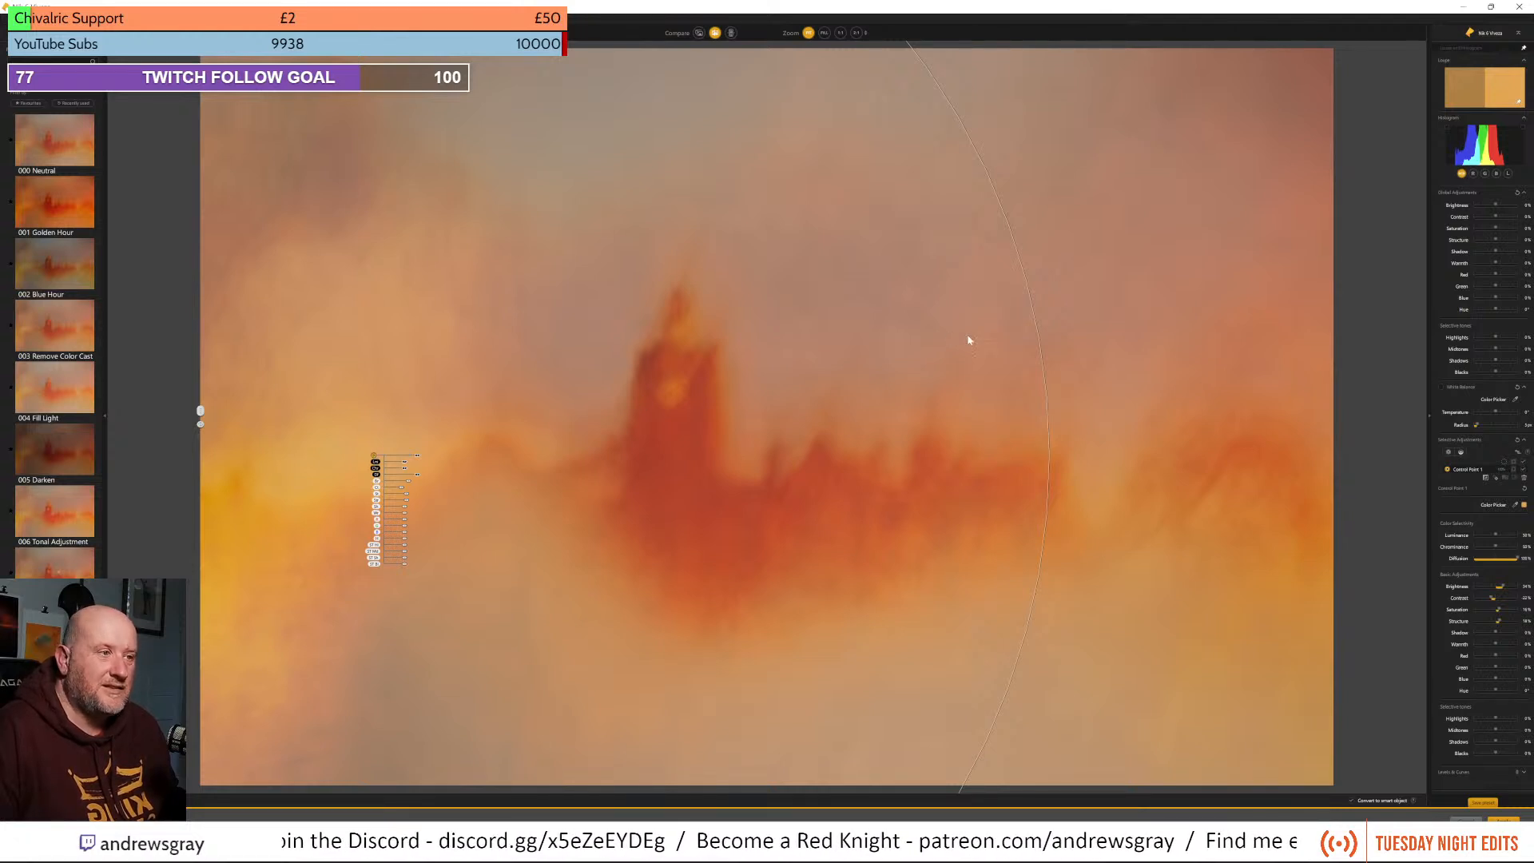
pyautogui.moveTo(1026, 288); pyautogui.dragTo(798, 331)
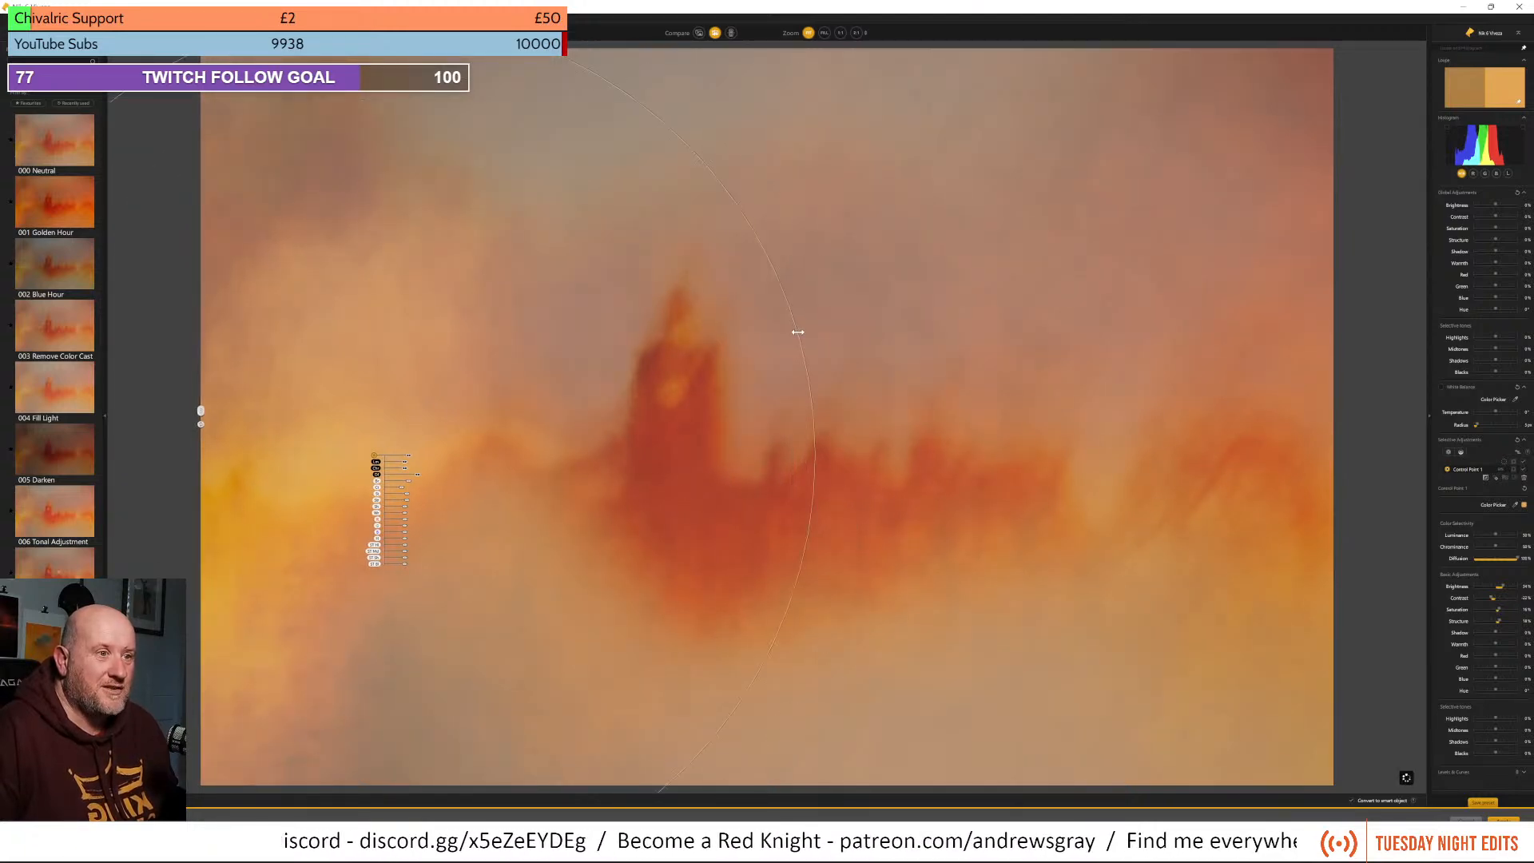
pyautogui.moveTo(374, 463); pyautogui.dragTo(310, 482)
pyautogui.moveTo(200, 410); pyautogui.dragTo(187, 254)
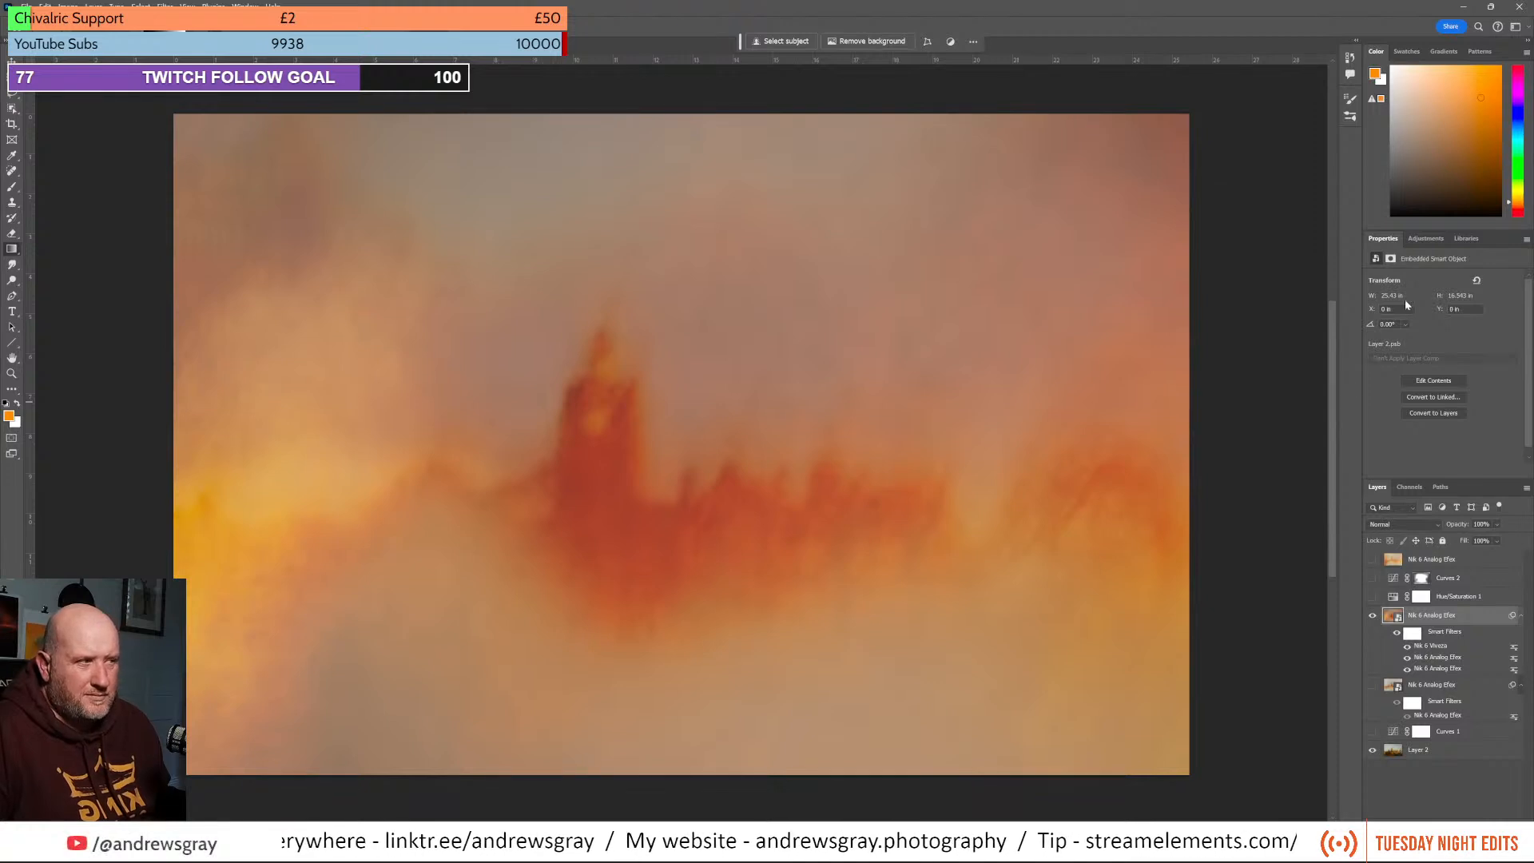
# Add a Curves adjustment layer above the visible Nik 6 Analog Efex layer and try bending its midtones and highlights
pyautogui.click(1428, 238)
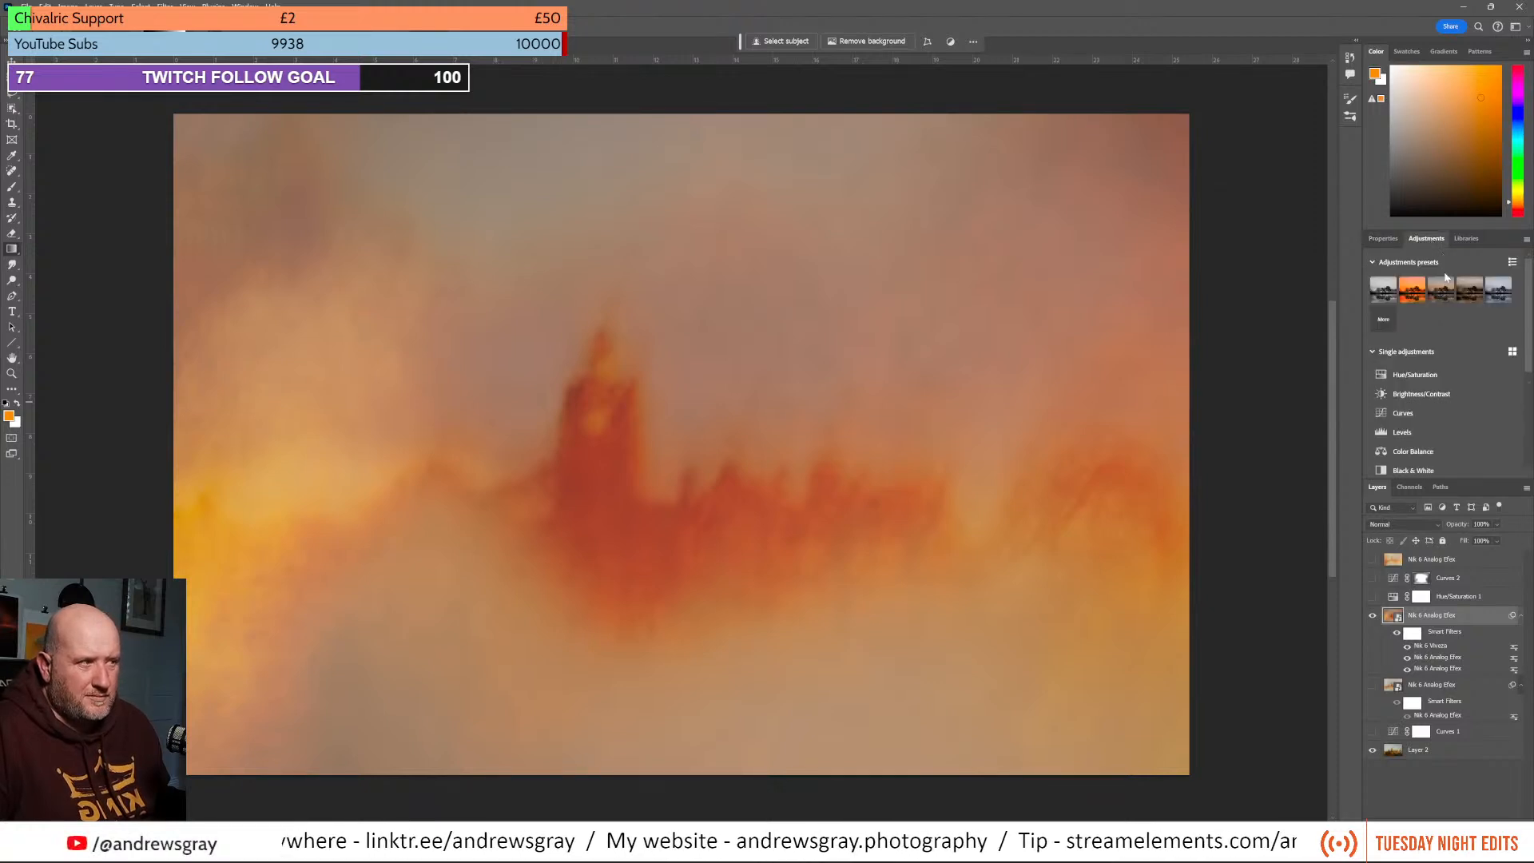
pyautogui.click(1404, 413)
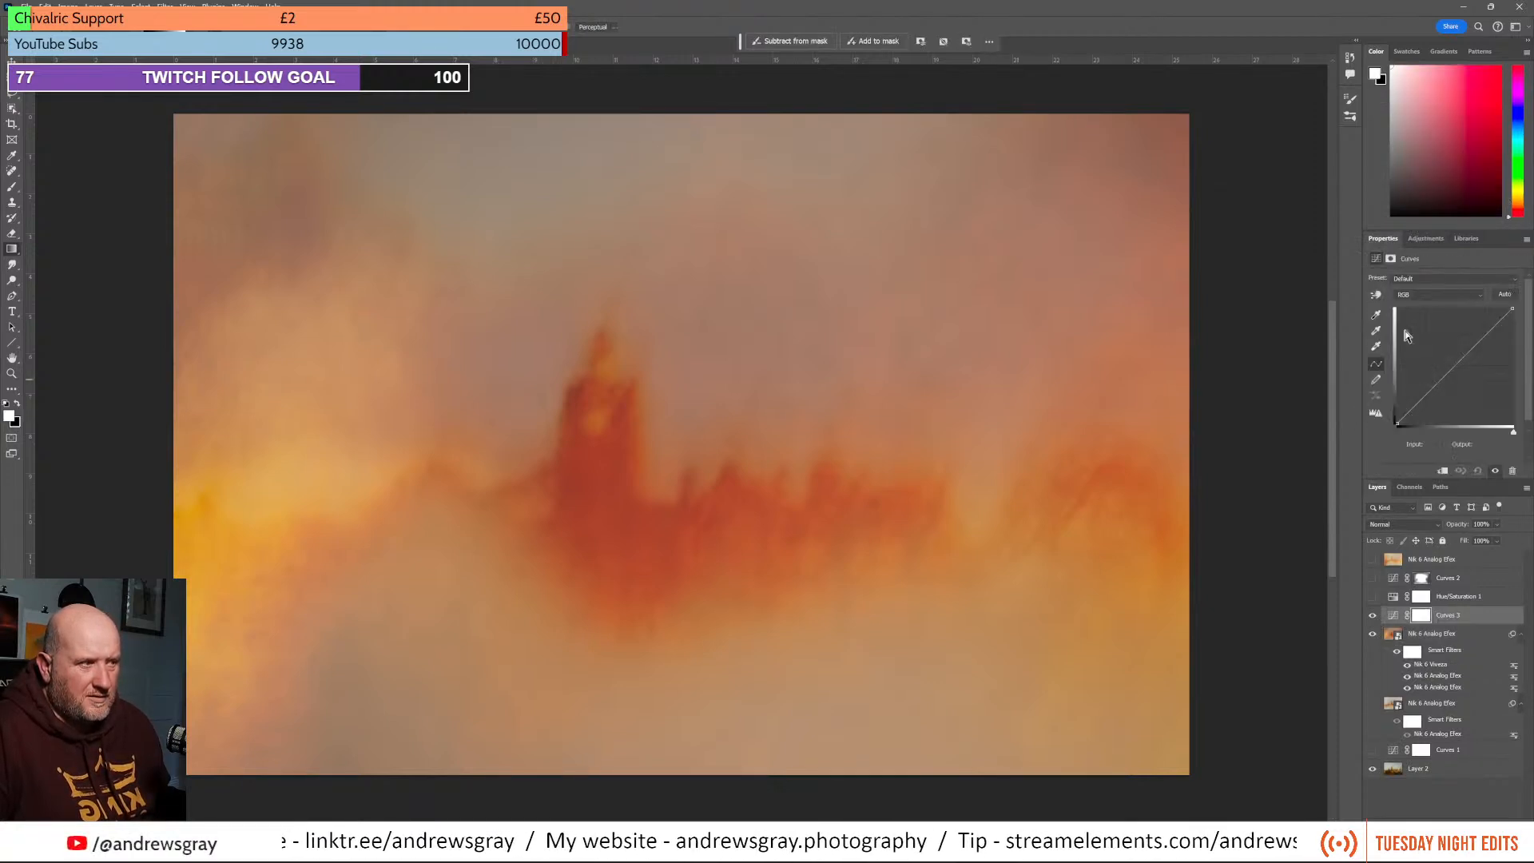
pyautogui.moveTo(1448, 371); pyautogui.dragTo(1495, 342)
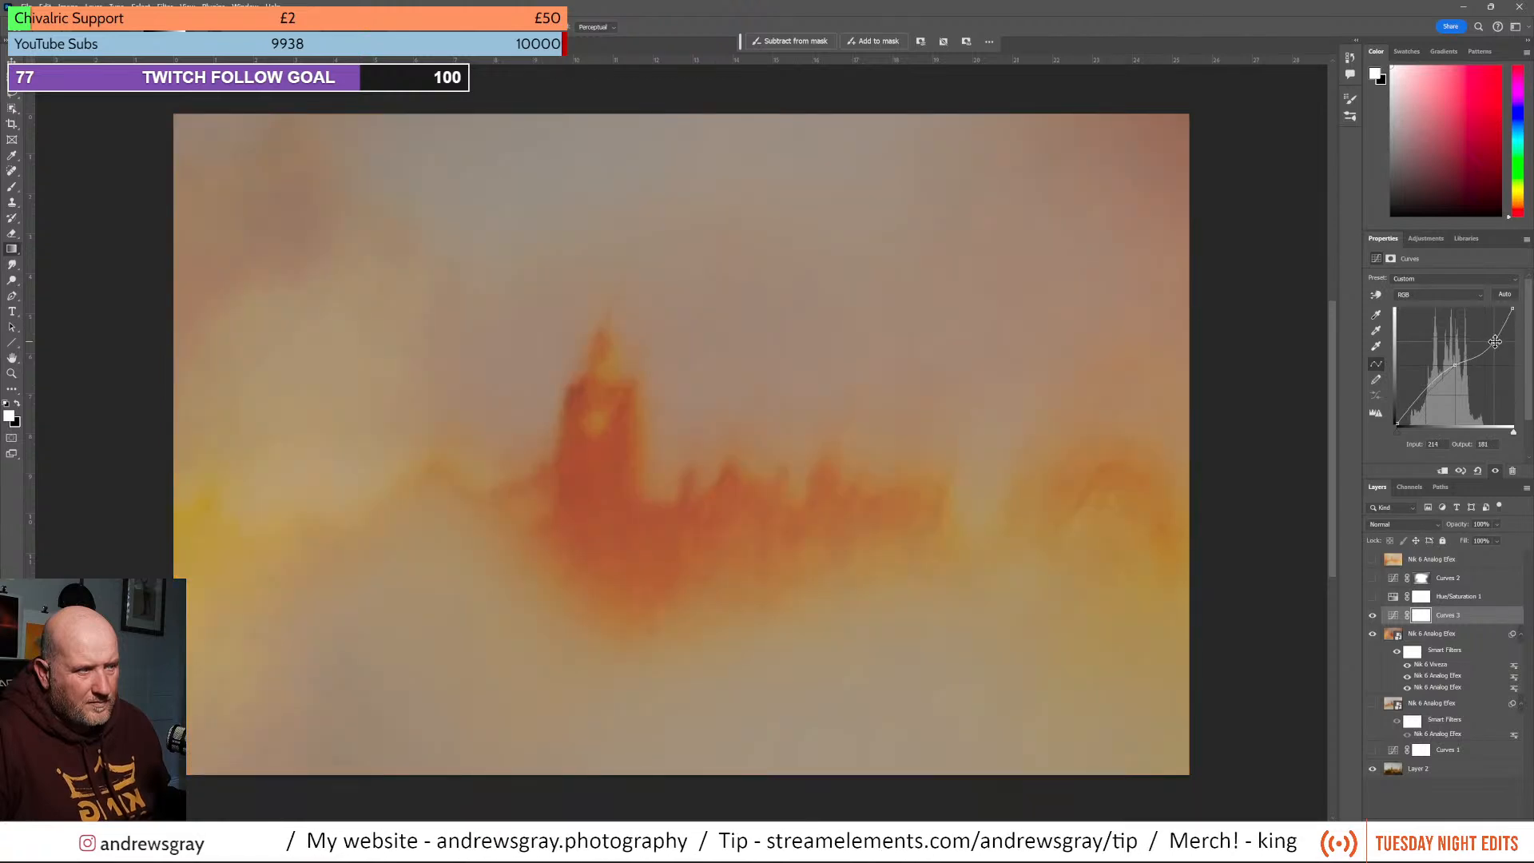
pyautogui.moveTo(1495, 342); pyautogui.dragTo(1456, 364)
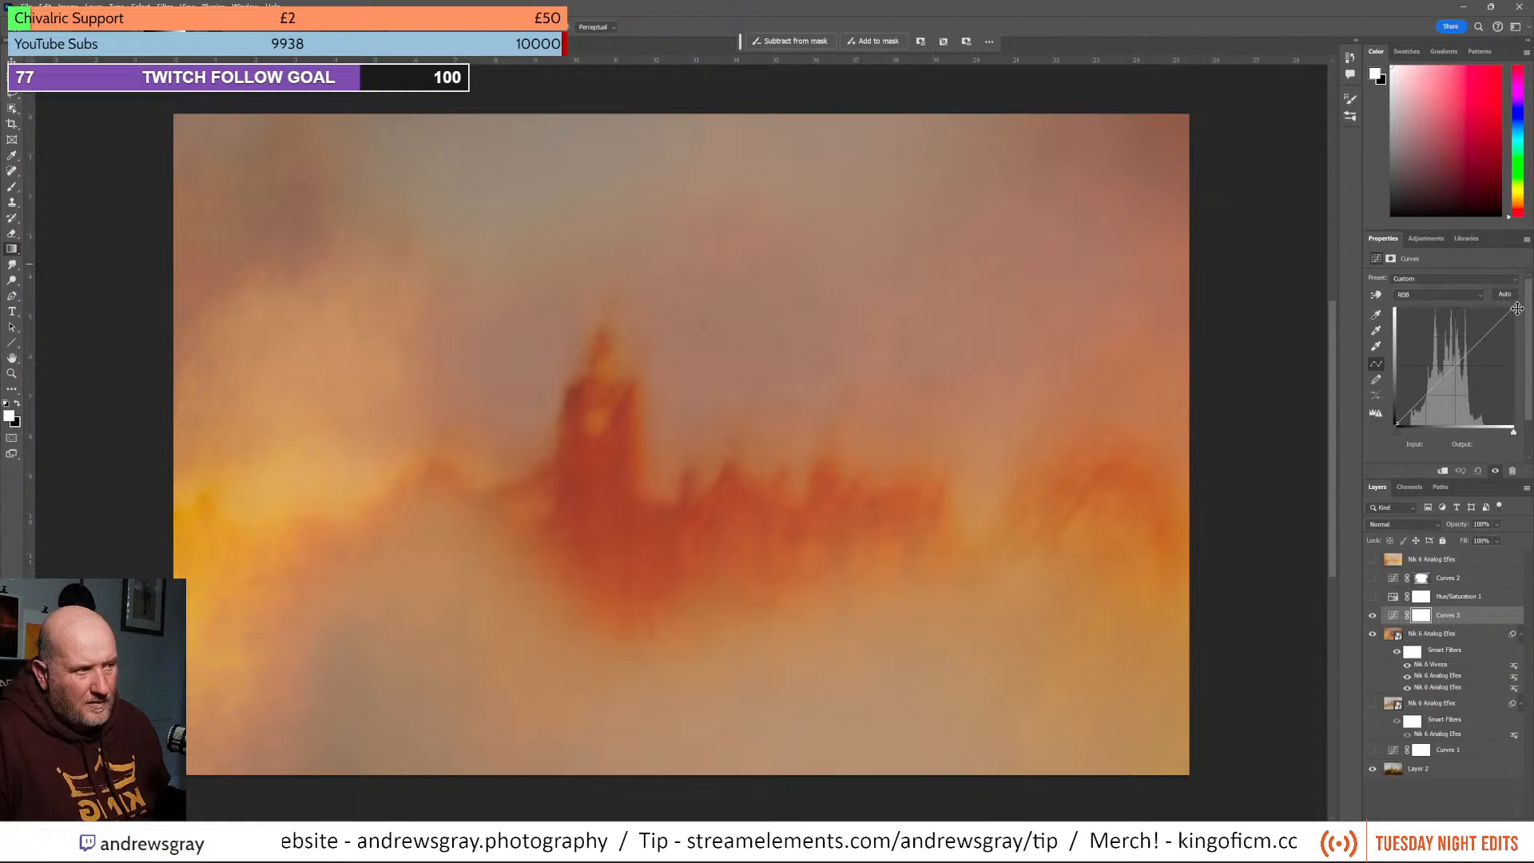
# Lower the curve's white point to output 240, lift its black point to output 7, and add a midtone point near the centre
pyautogui.moveTo(1512, 309)
pyautogui.mouseDown()
pyautogui.moveTo(1519, 330)
pyautogui.moveTo(1525, 315)
pyautogui.mouseUp()
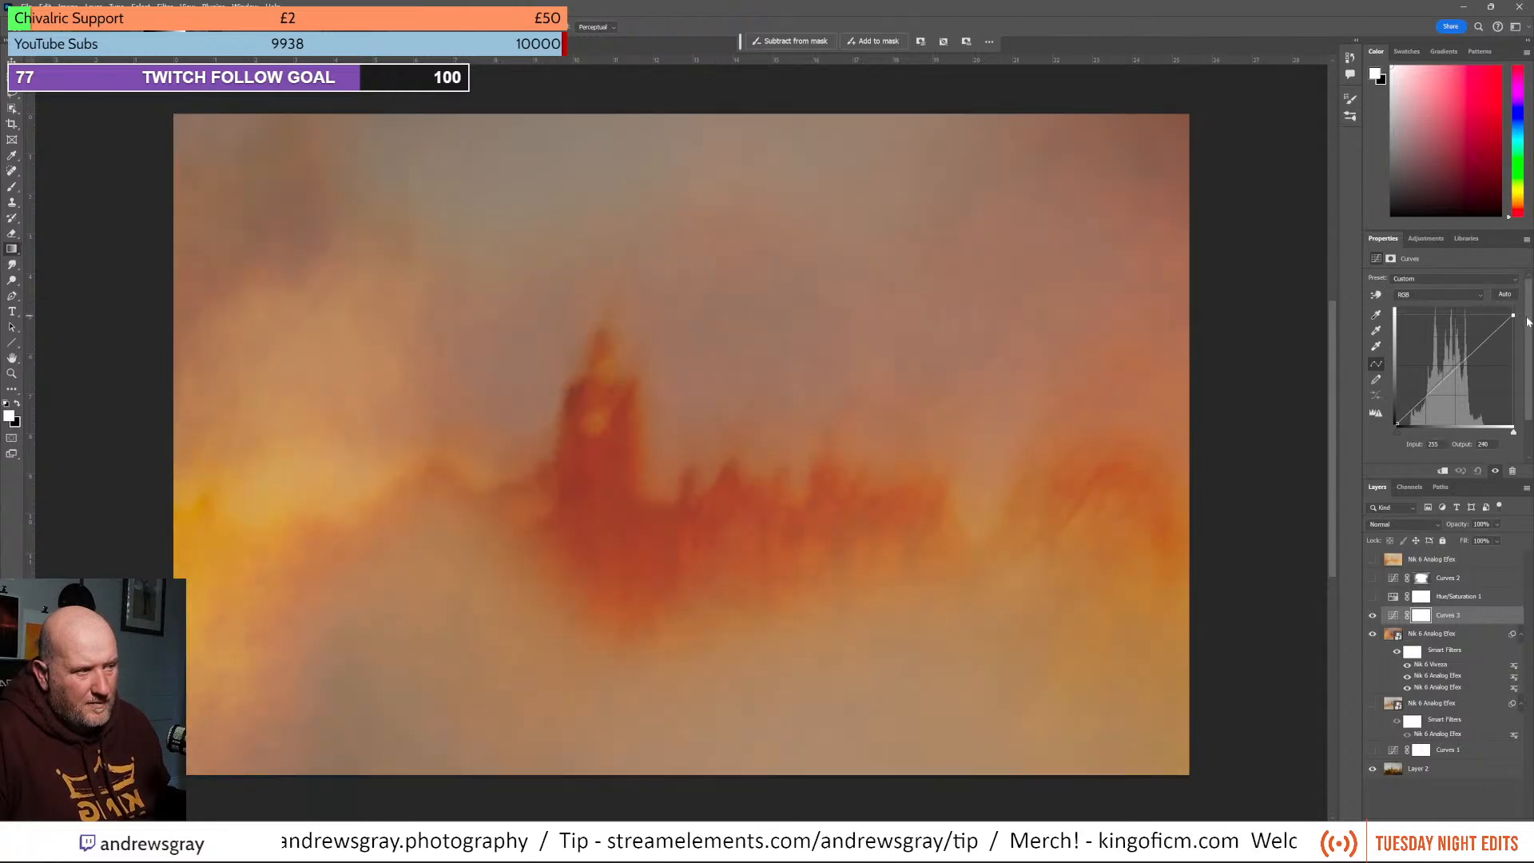
pyautogui.moveTo(1399, 424); pyautogui.dragTo(1393, 432)
pyautogui.moveTo(1393, 434); pyautogui.dragTo(1395, 421)
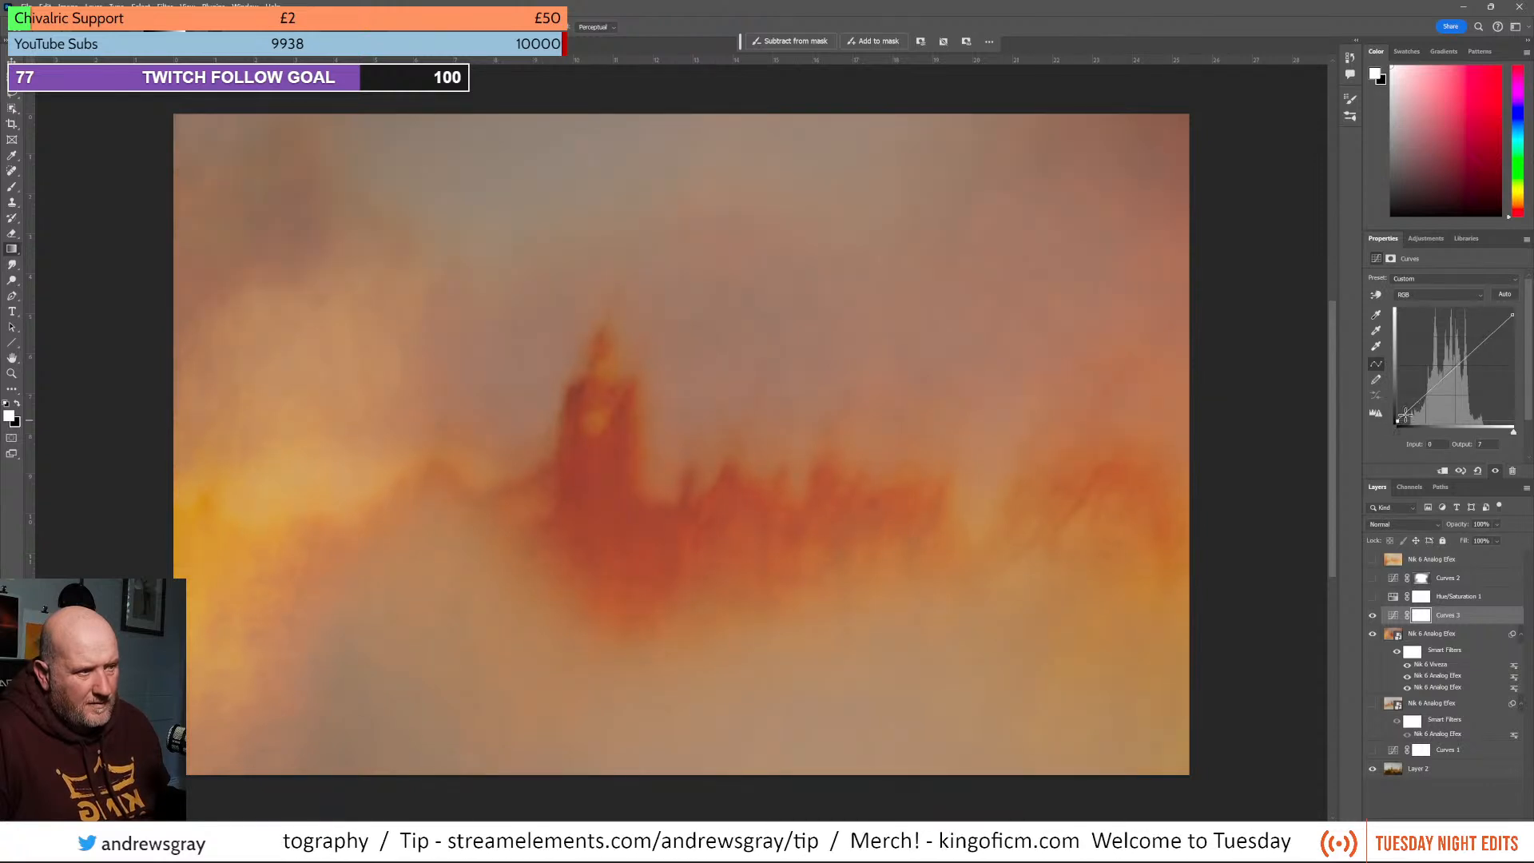
pyautogui.moveTo(1449, 374); pyautogui.dragTo(1443, 375)
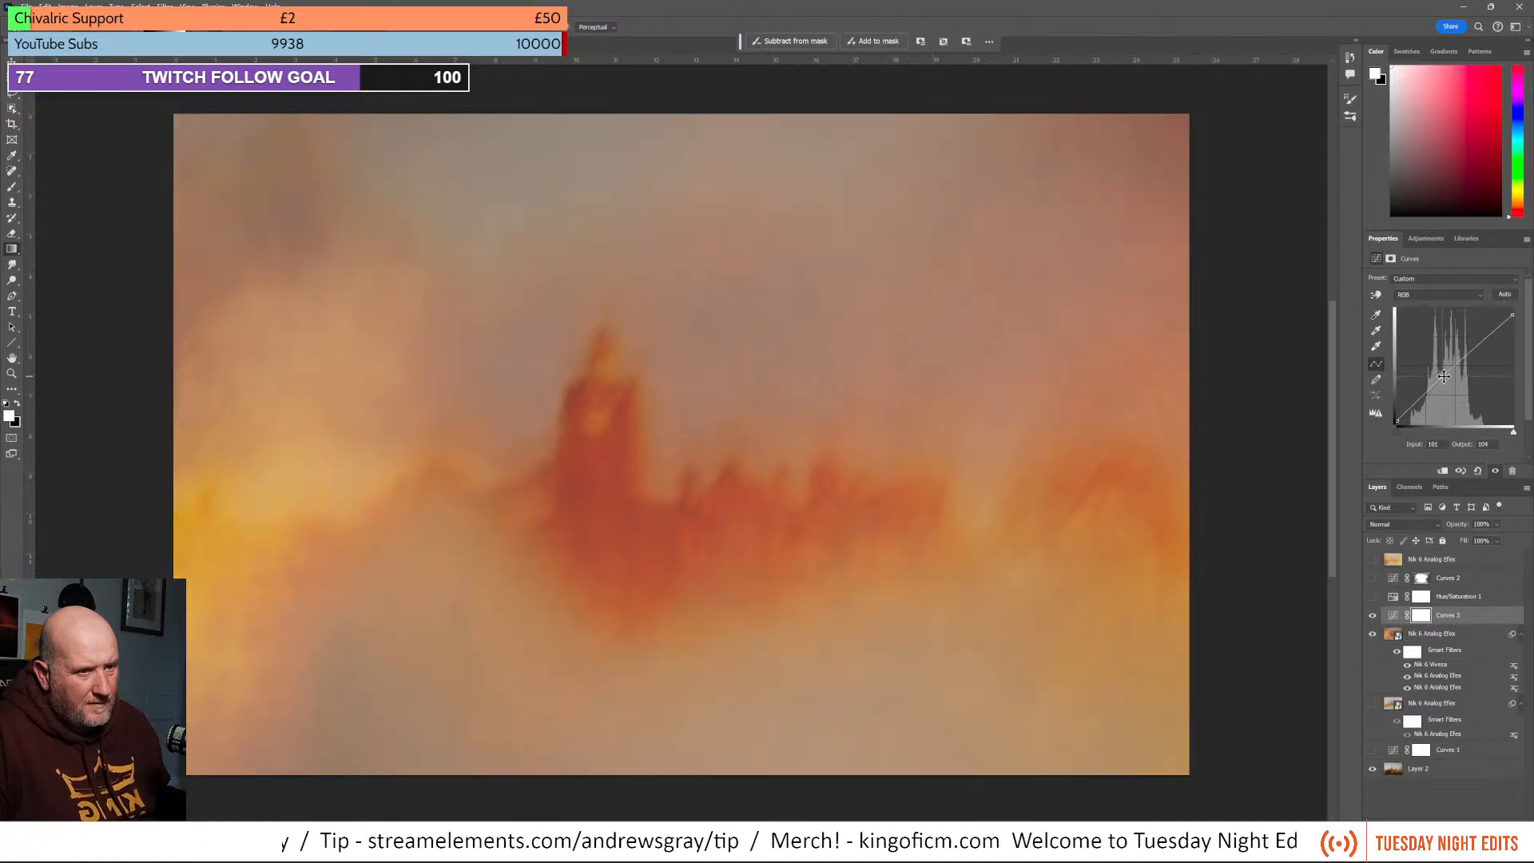
# Compare the image with and without the new Curves adjustment layer
pyautogui.click(1373, 616)
pyautogui.click(1373, 617)
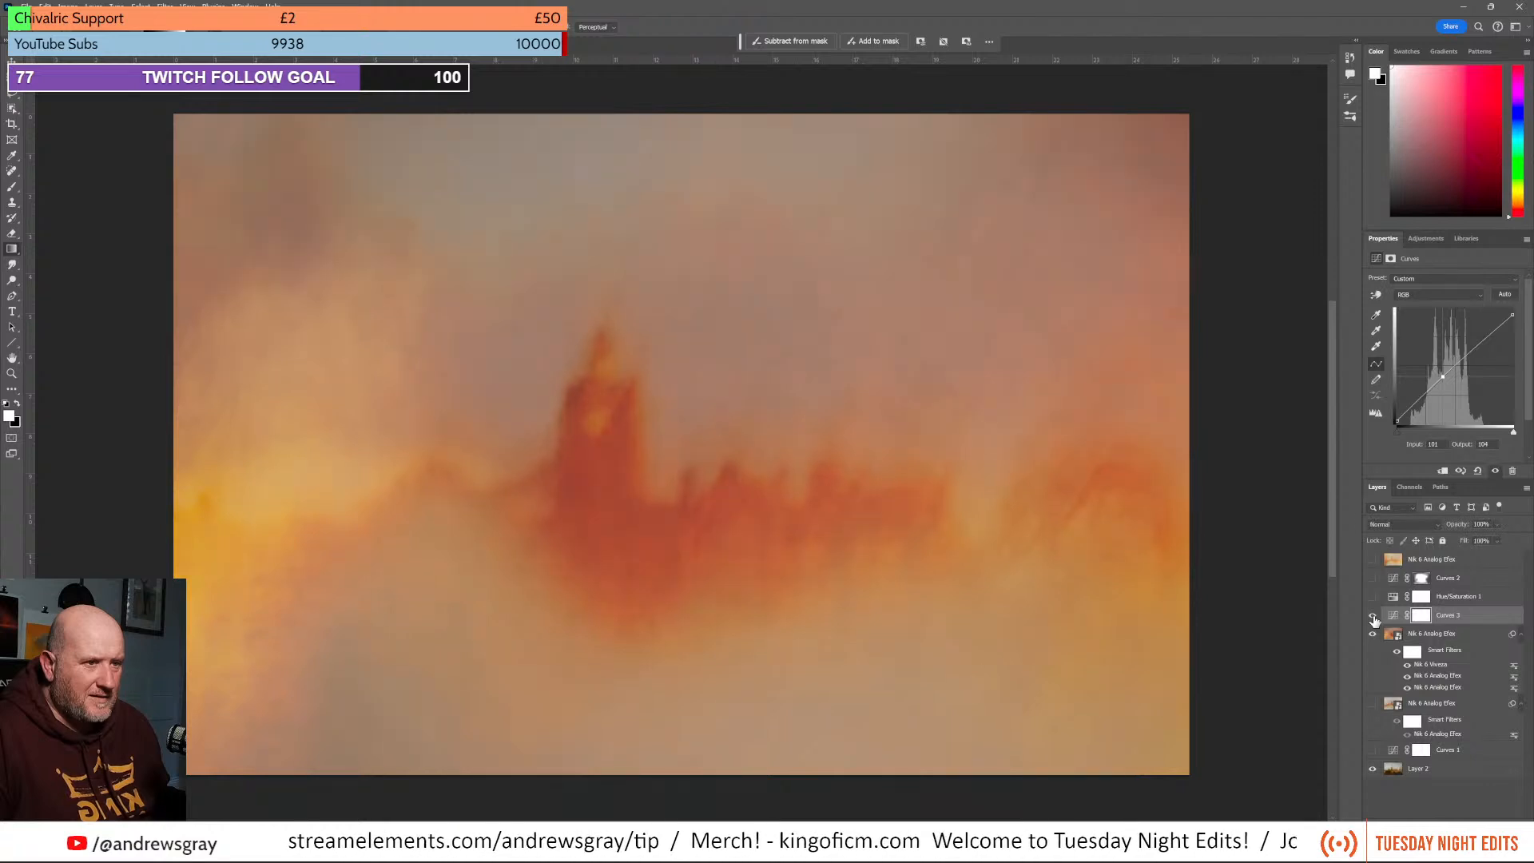
pyautogui.click(1373, 616)
pyautogui.click(1373, 616)
pyautogui.click(1373, 616)
pyautogui.click(1373, 617)
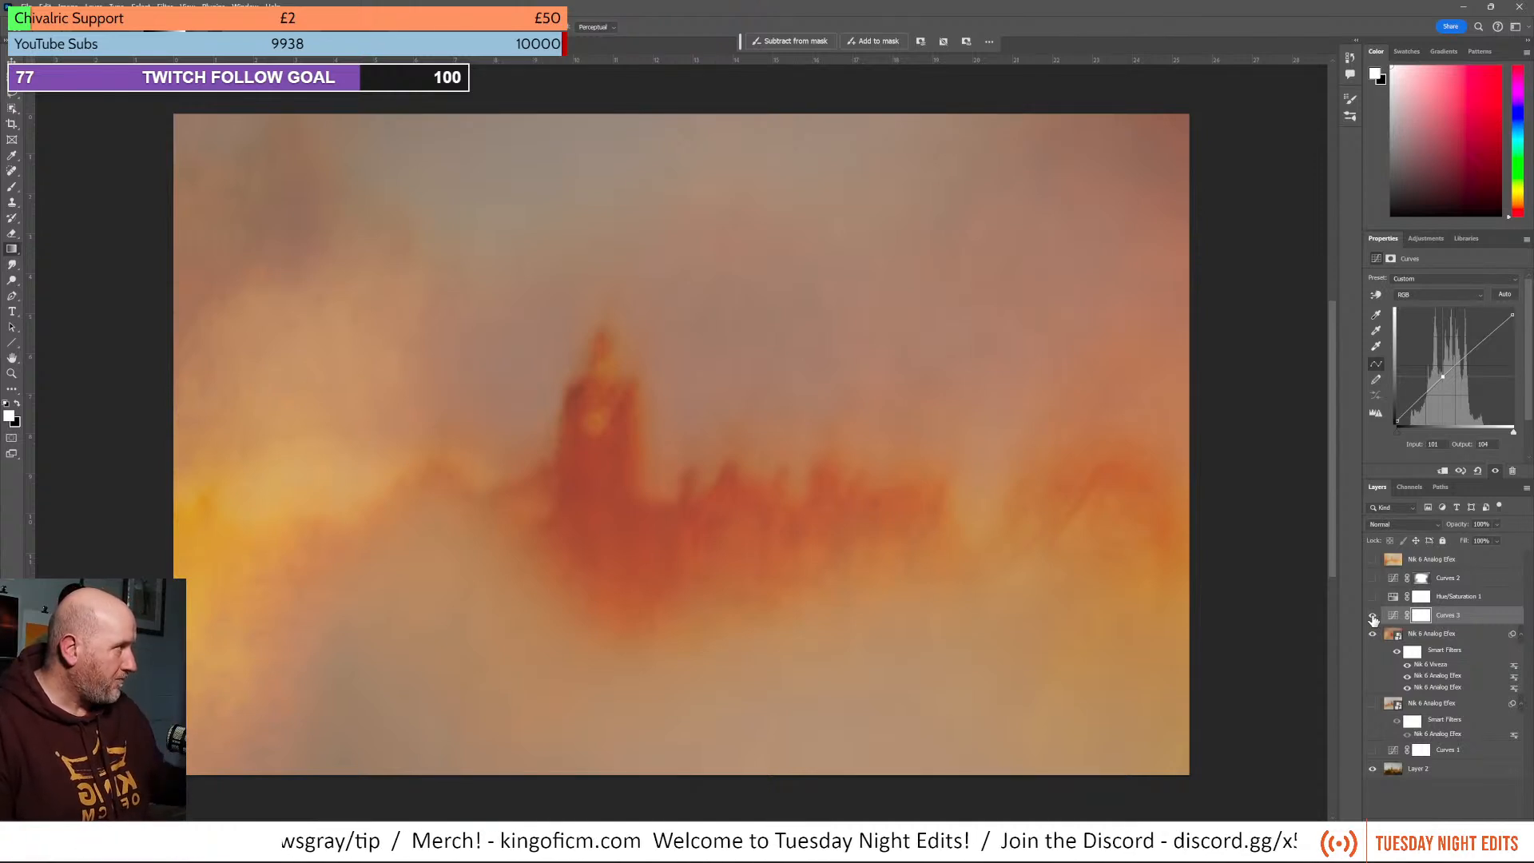
pyautogui.click(1373, 616)
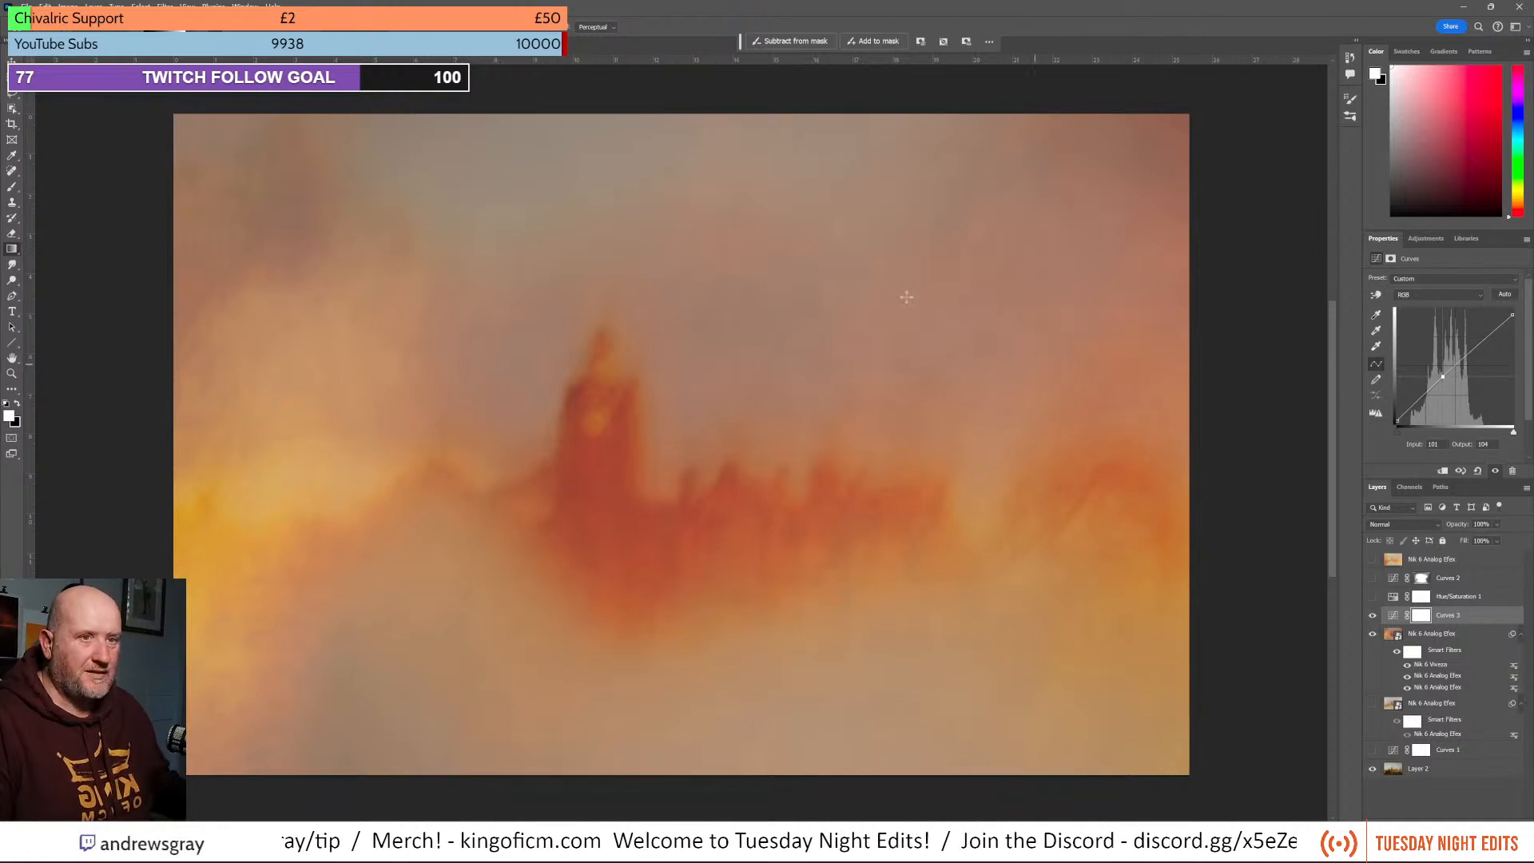
pyautogui.click(26, 7)
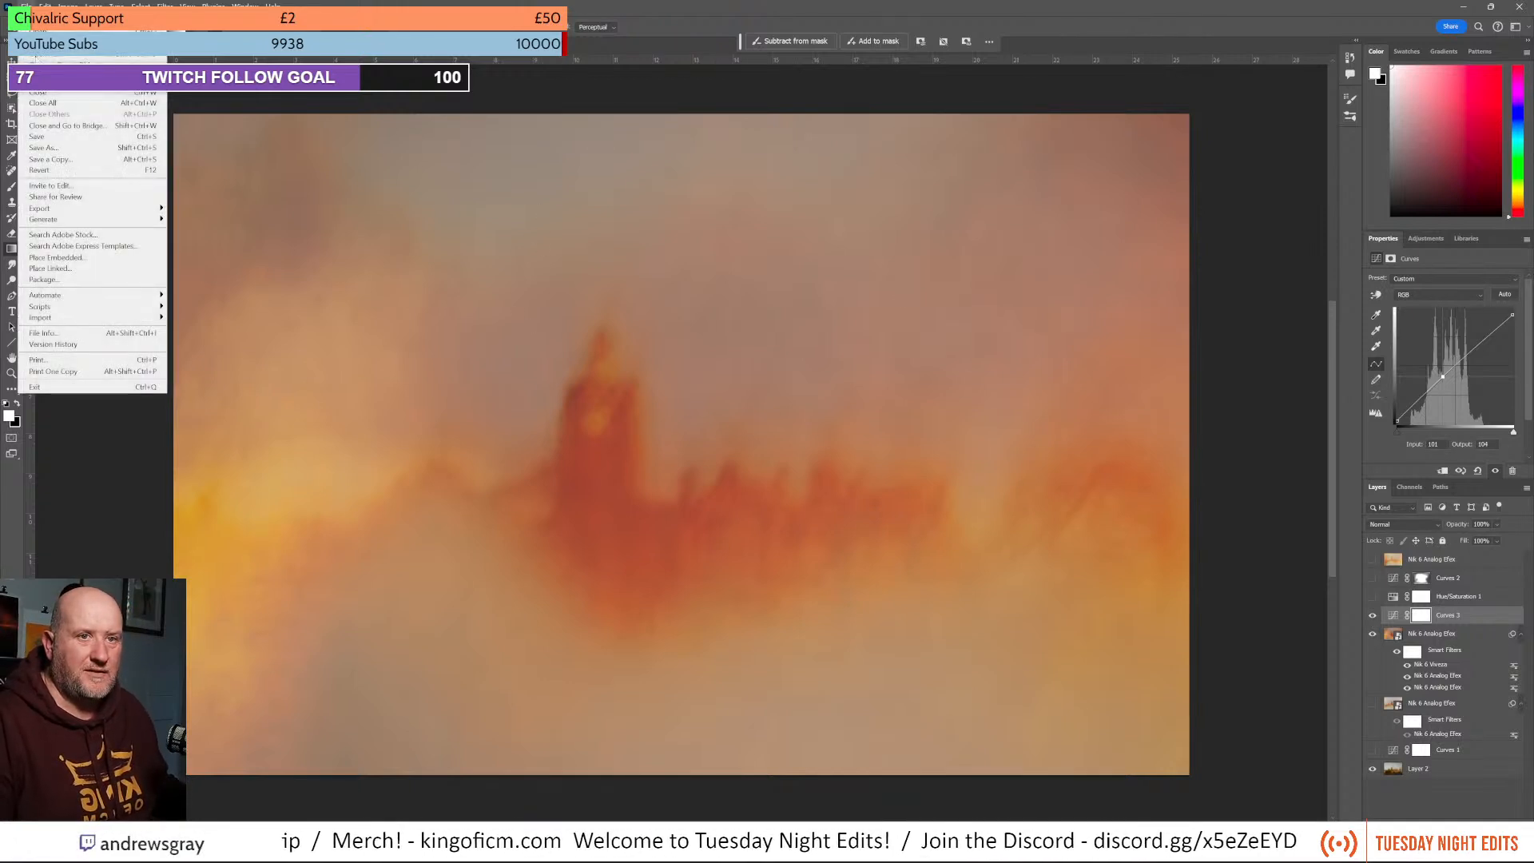
pyautogui.click(53, 149)
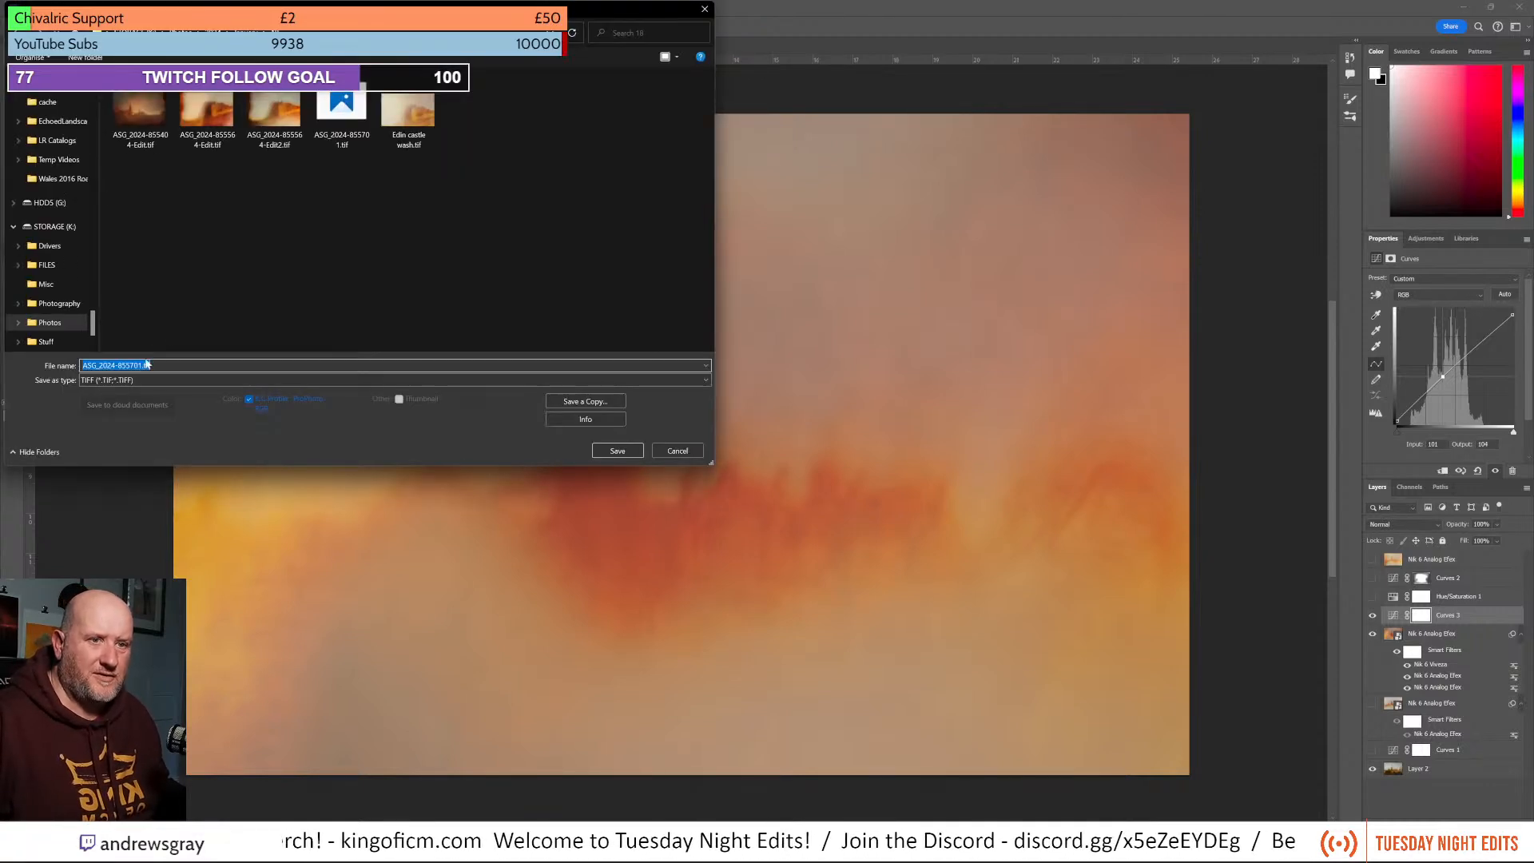
pyautogui.click(142, 365)
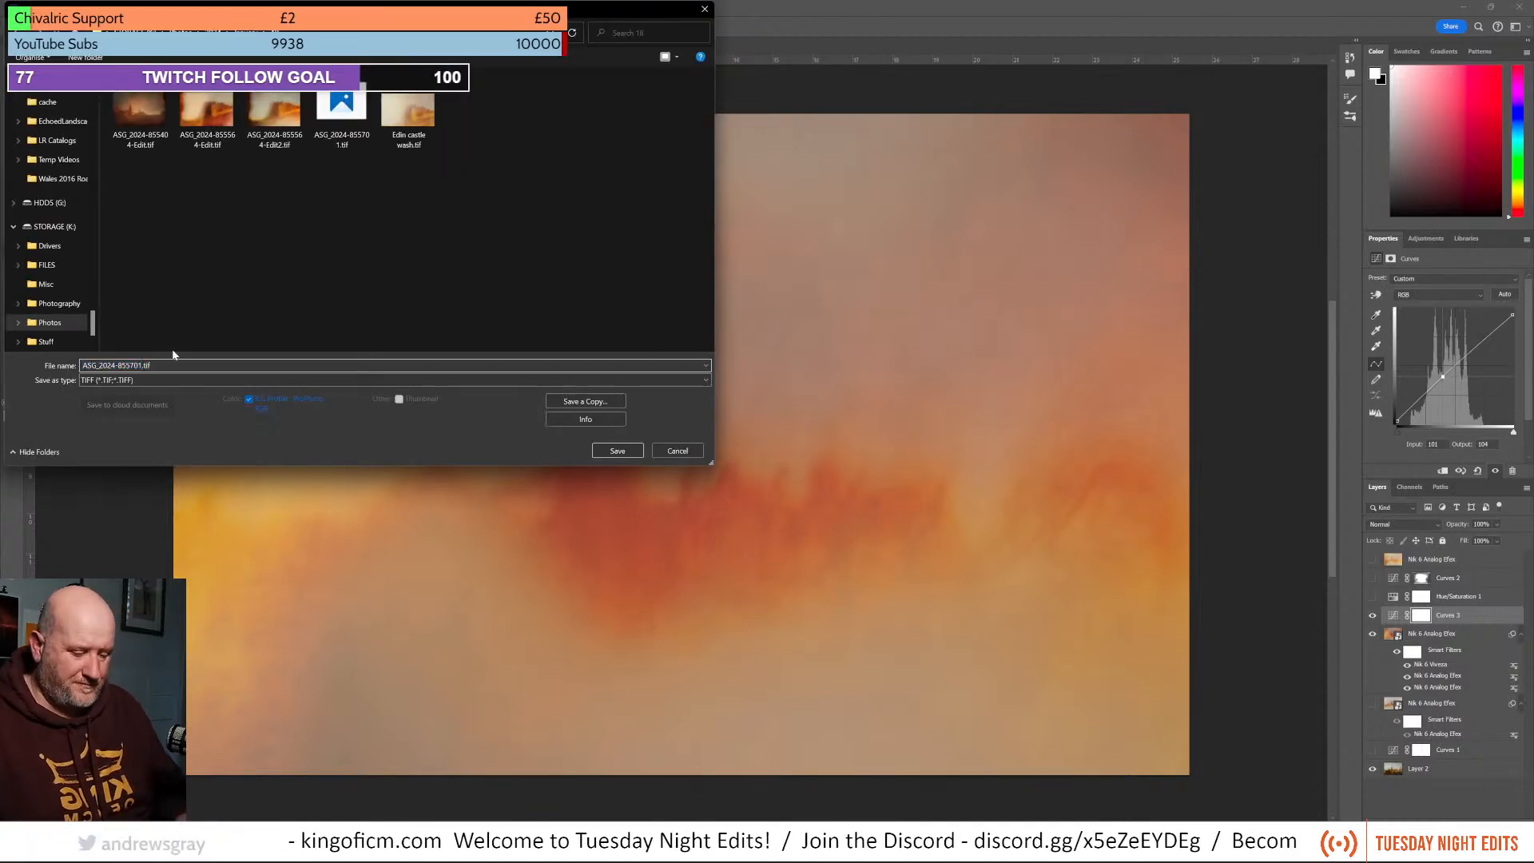
pyautogui.write('-edit2')
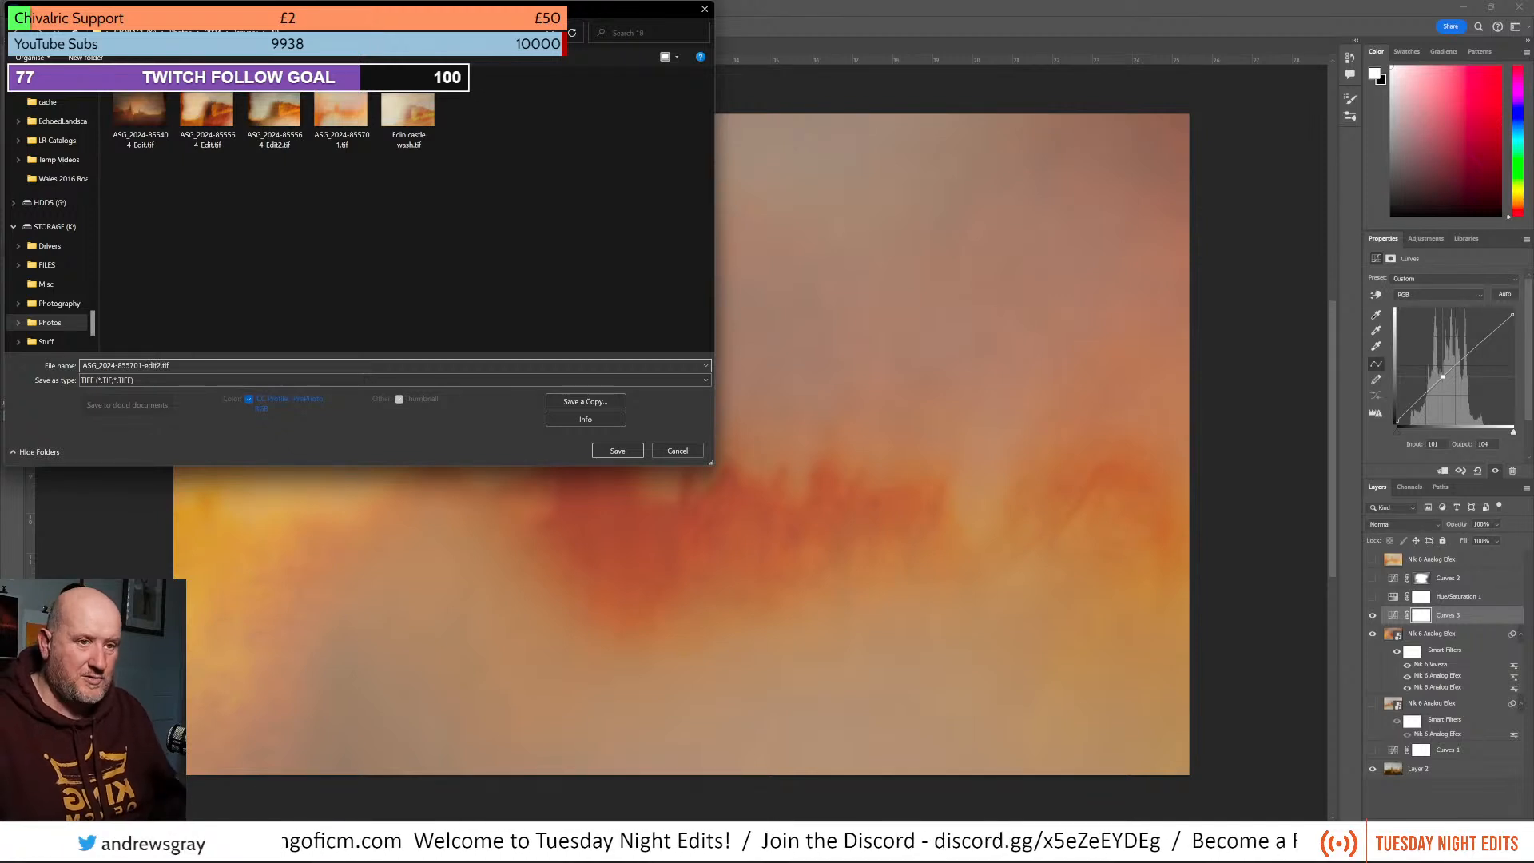
pyautogui.click(618, 451)
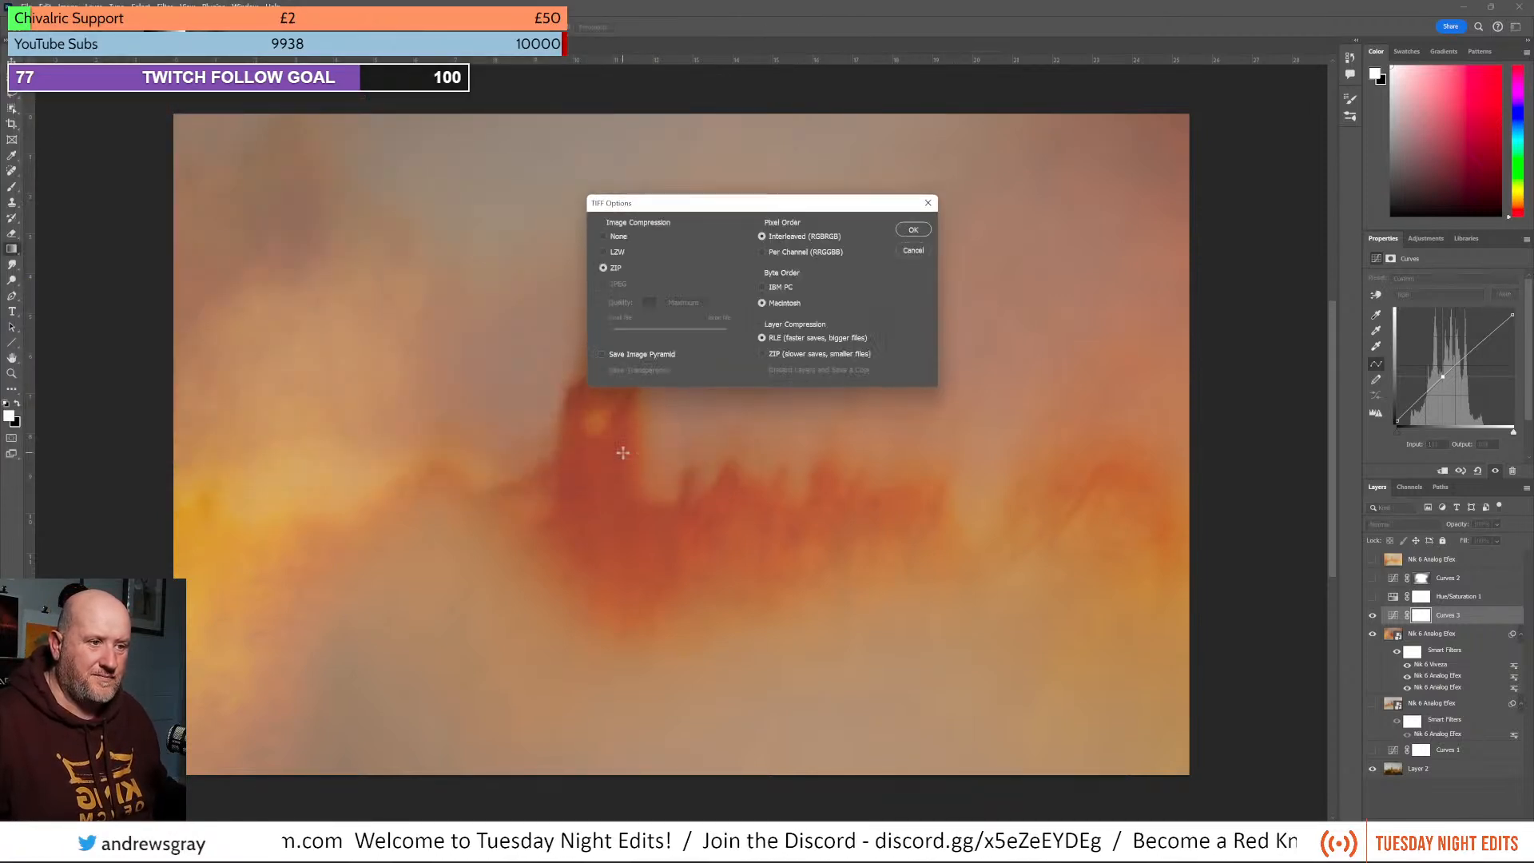
pyautogui.click(913, 230)
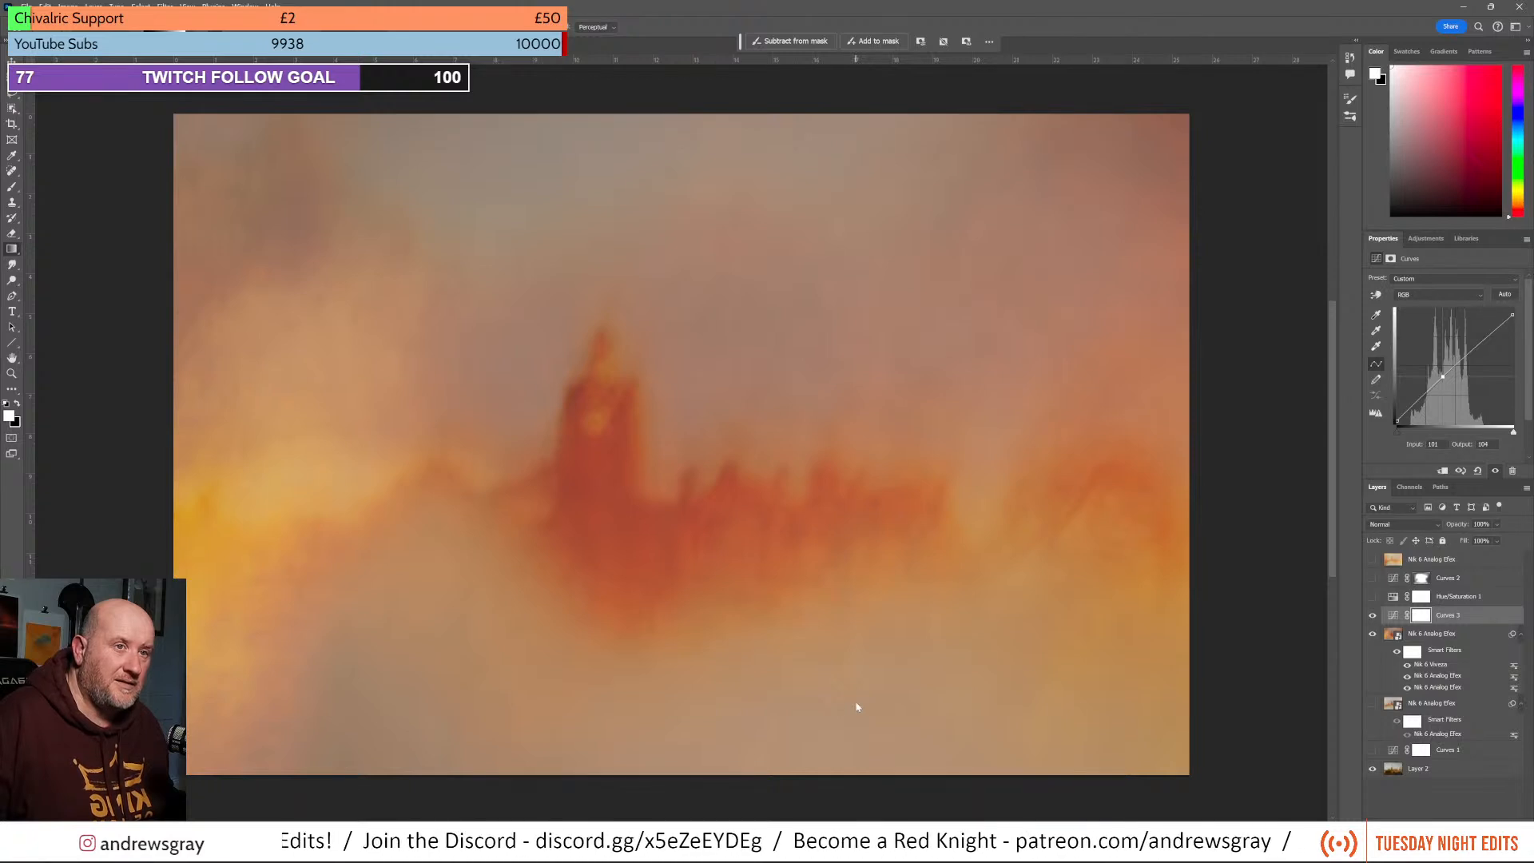
pyautogui.hotkey('alt', 'Tab')
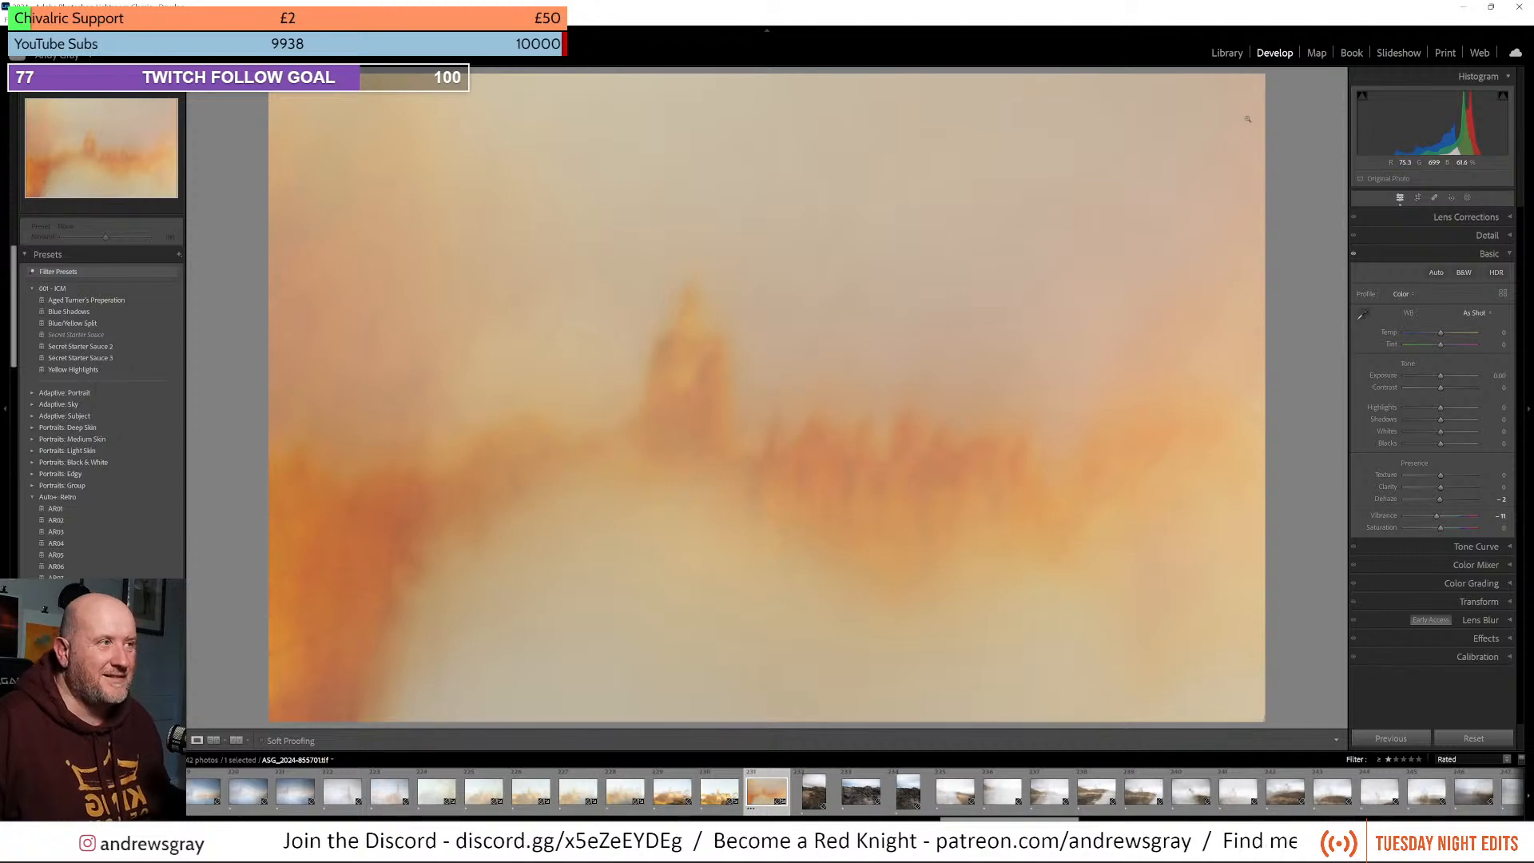
pyautogui.click(1234, 56)
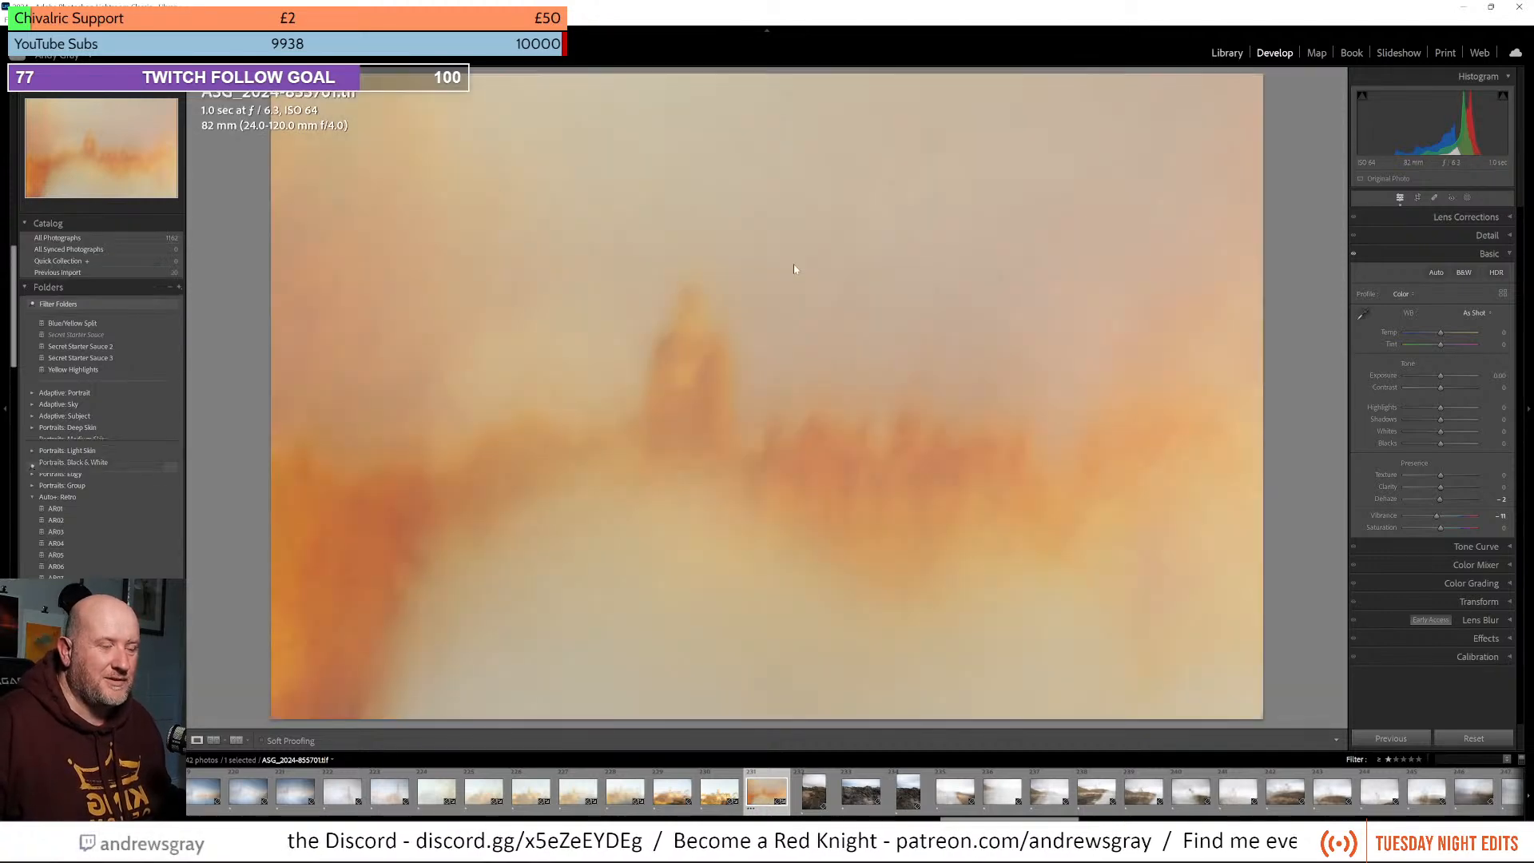
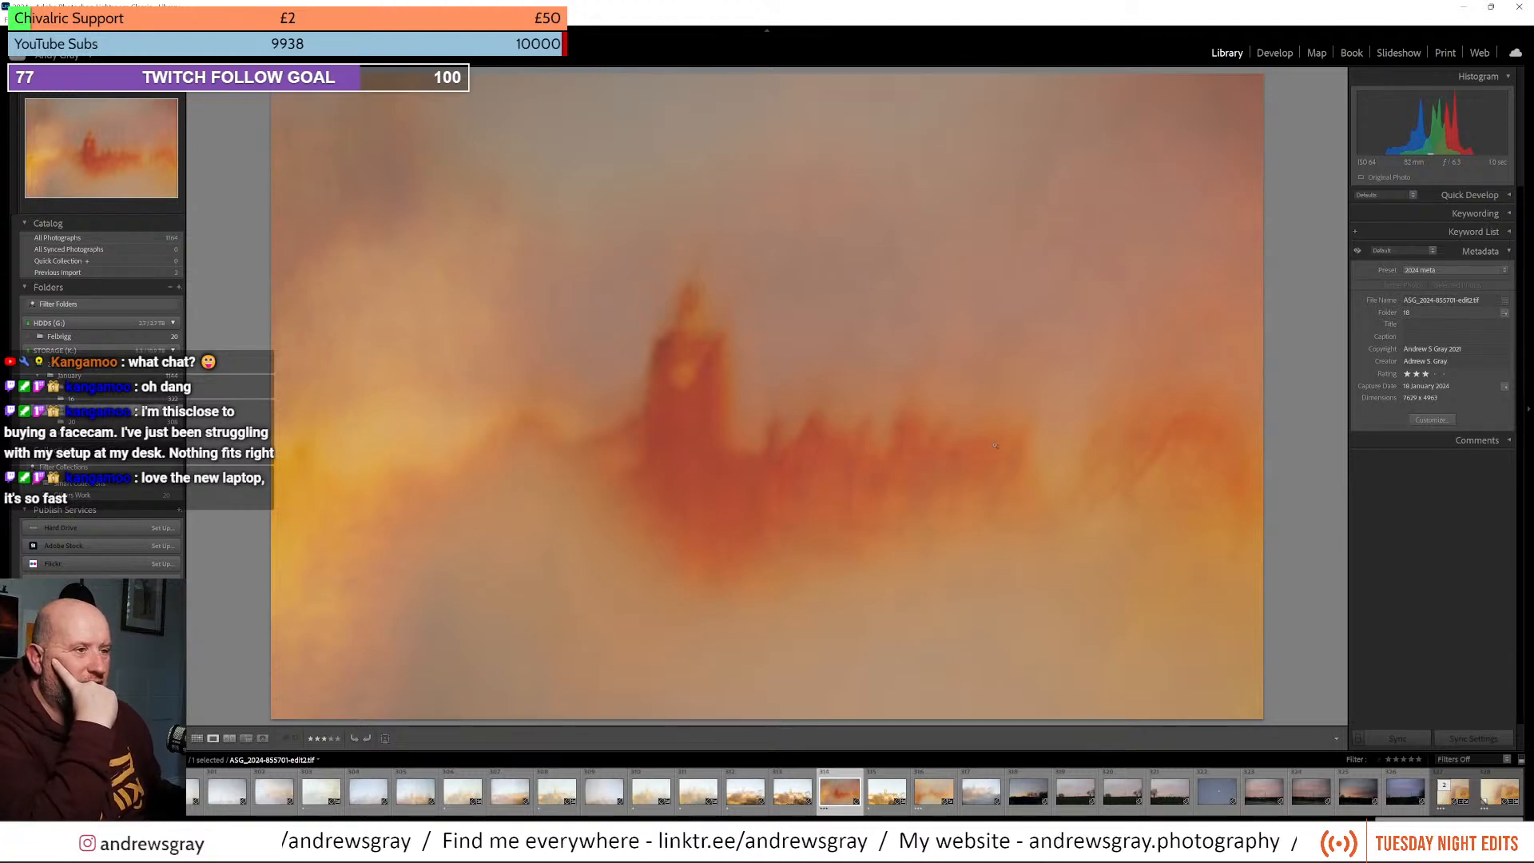
pyautogui.press('Right')
pyautogui.press('Right')
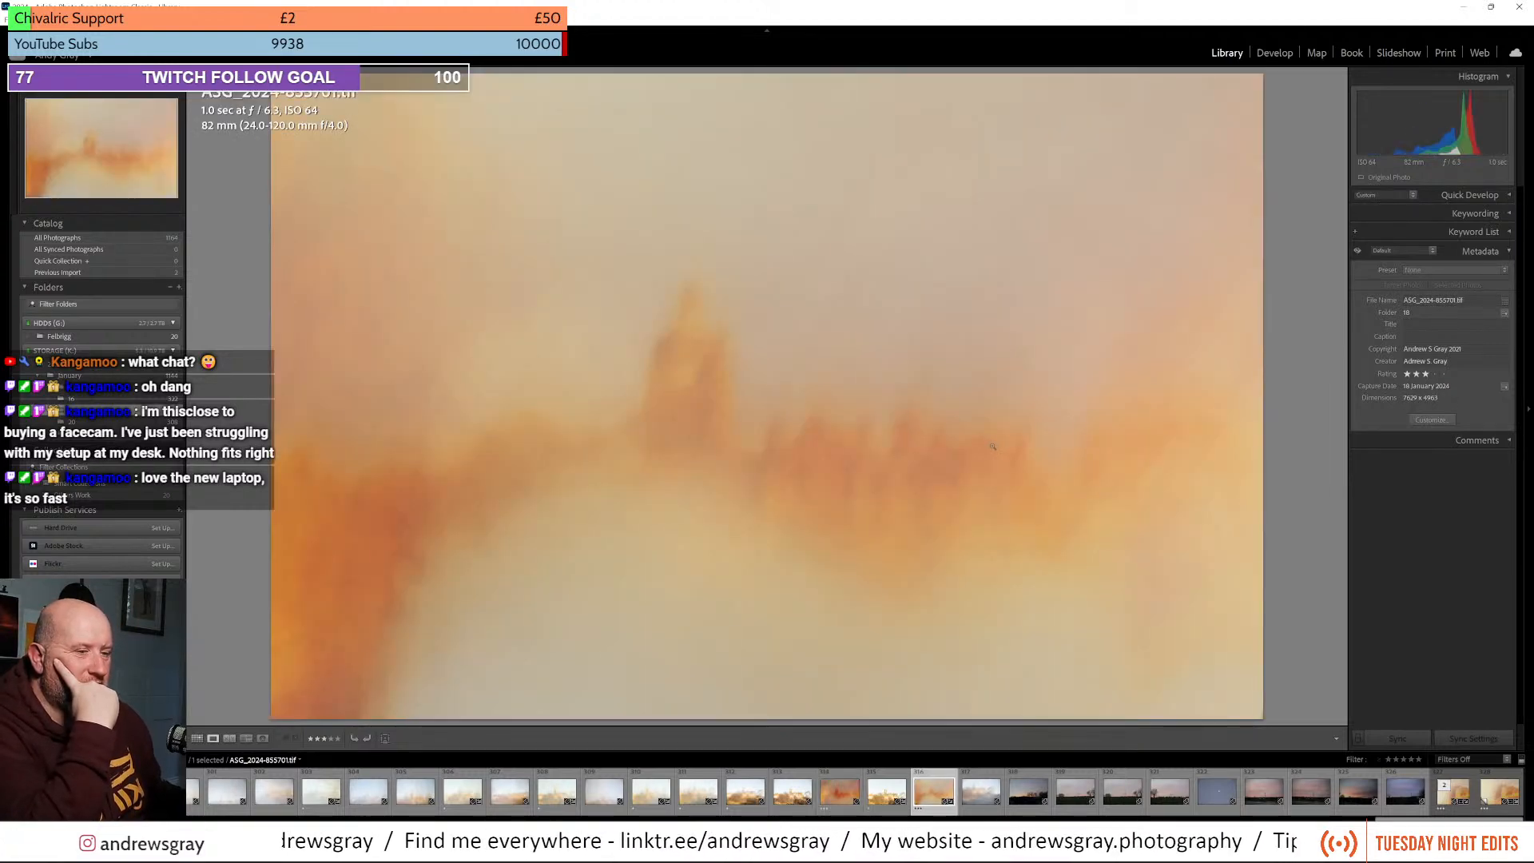
pyautogui.press('Left')
pyautogui.press('Left')
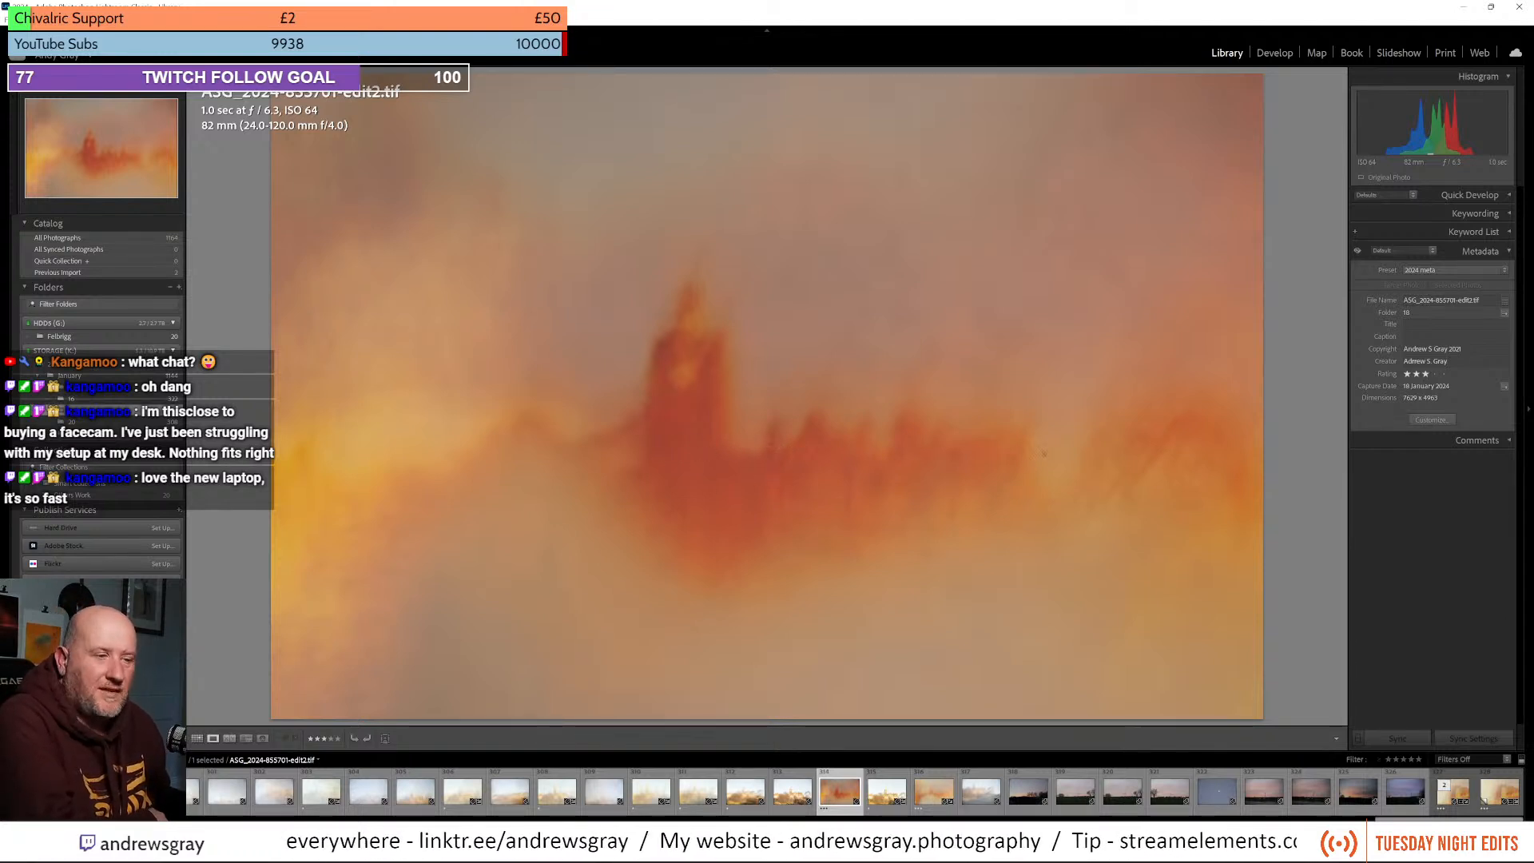
pyautogui.press('Right')
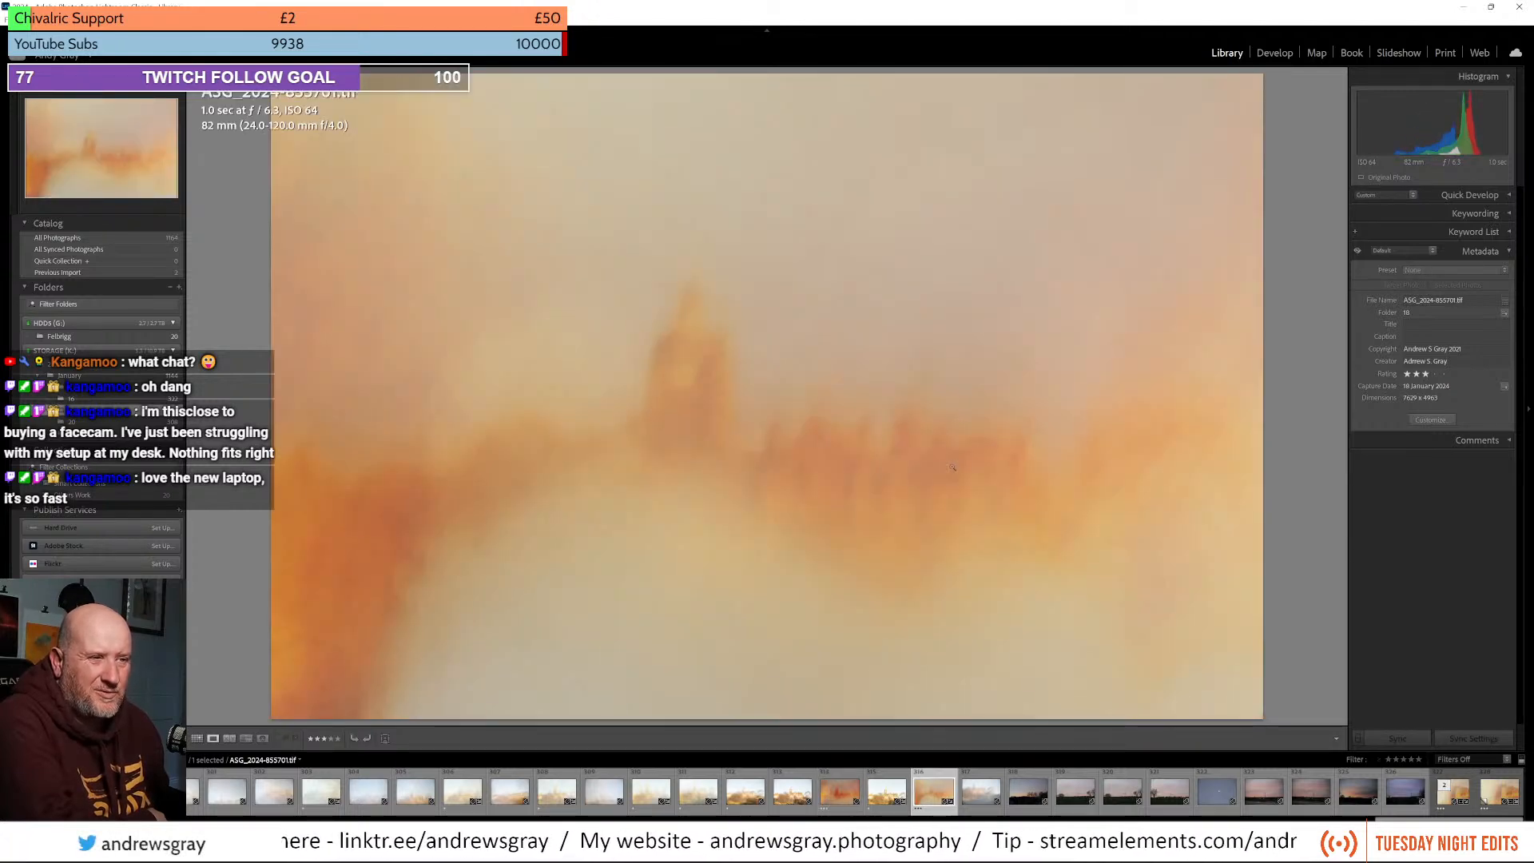
pyautogui.press('Left')
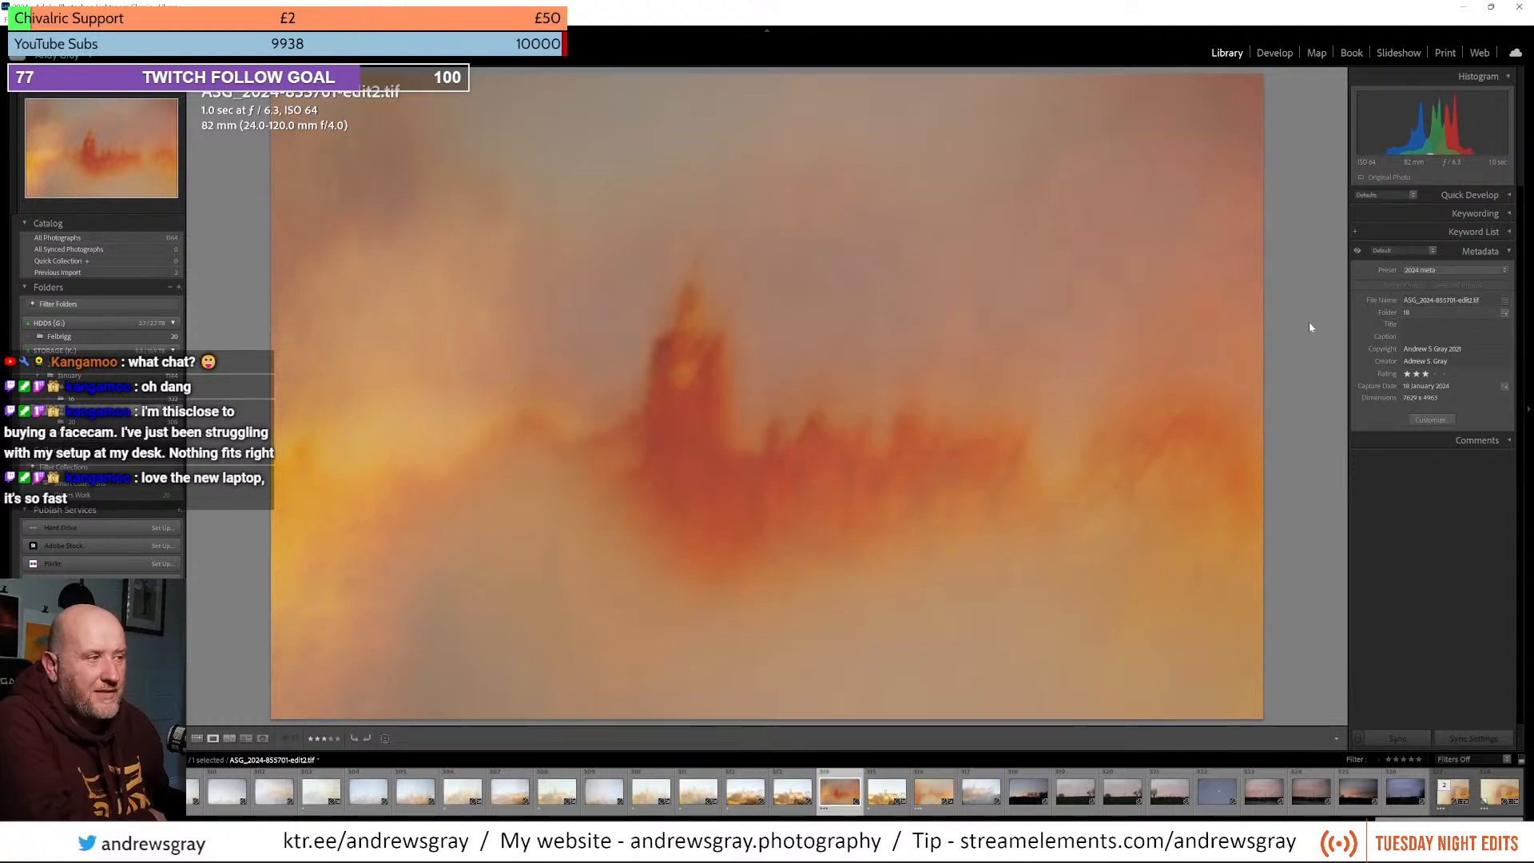
# Develop the edit2 image with slightly raised highlights, trying out and resetting dehaze, clarity, shadows and contrast
pyautogui.press('d')
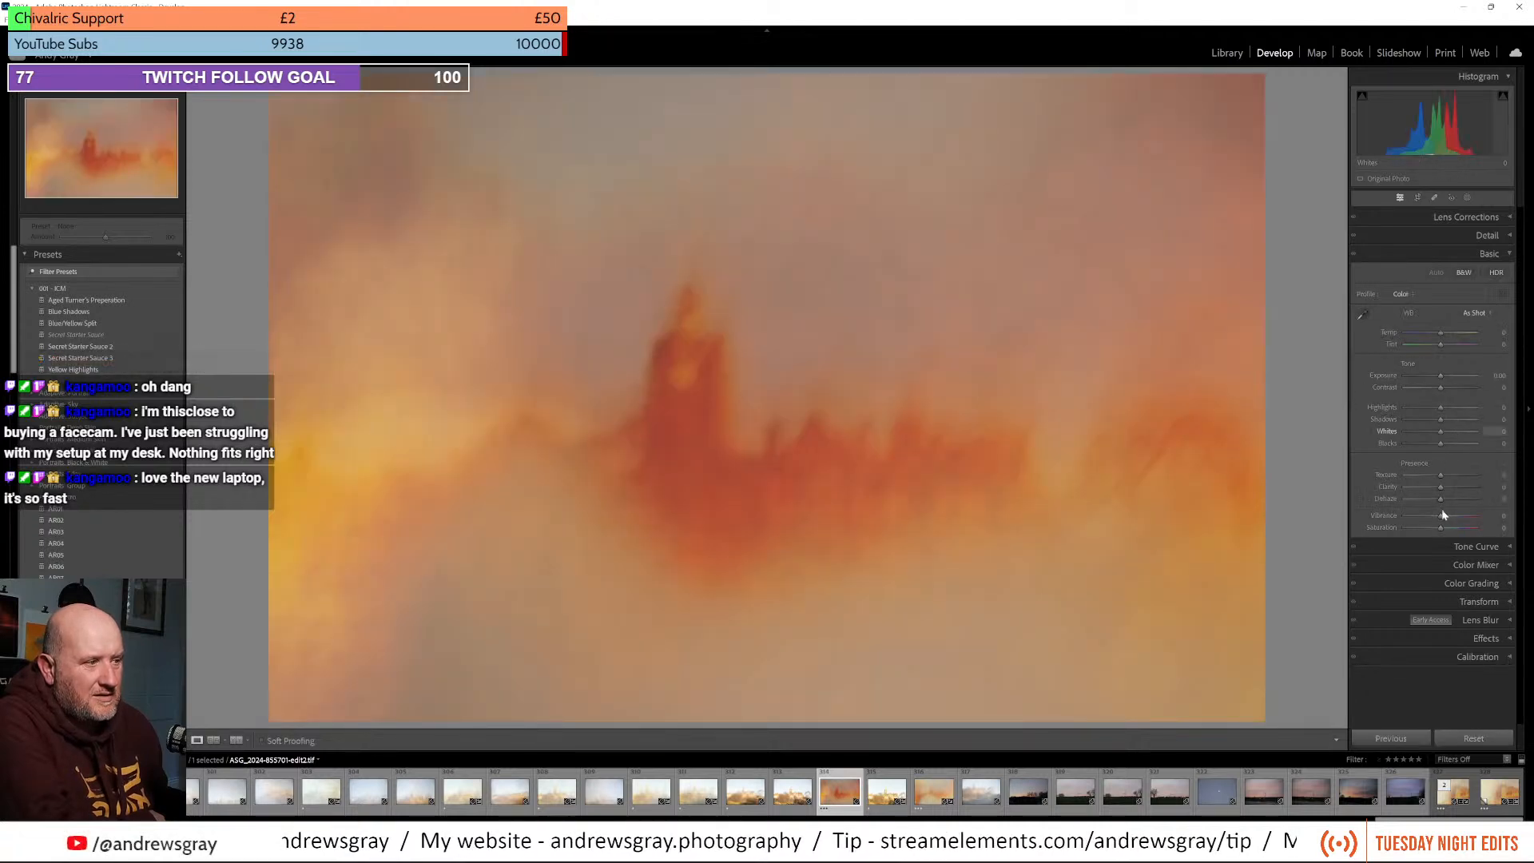
pyautogui.moveTo(1441, 499)
pyautogui.mouseDown()
pyautogui.moveTo(1422, 501)
pyautogui.moveTo(1444, 504)
pyautogui.moveTo(1427, 486)
pyautogui.moveTo(1460, 488)
pyautogui.moveTo(1442, 488)
pyautogui.mouseUp()
pyautogui.doubleClick(1442, 499)
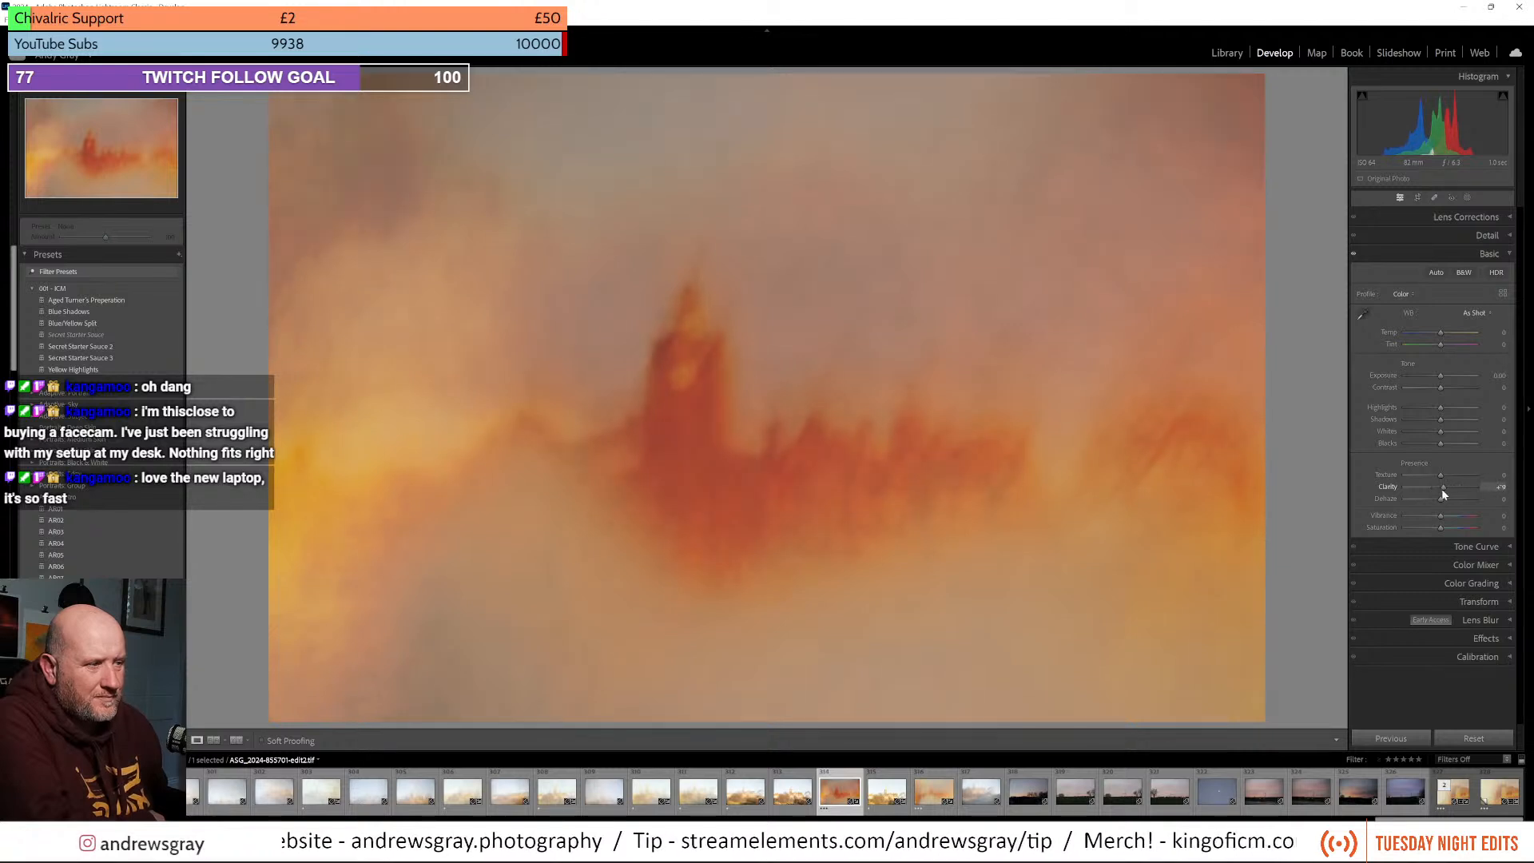
pyautogui.doubleClick(1442, 489)
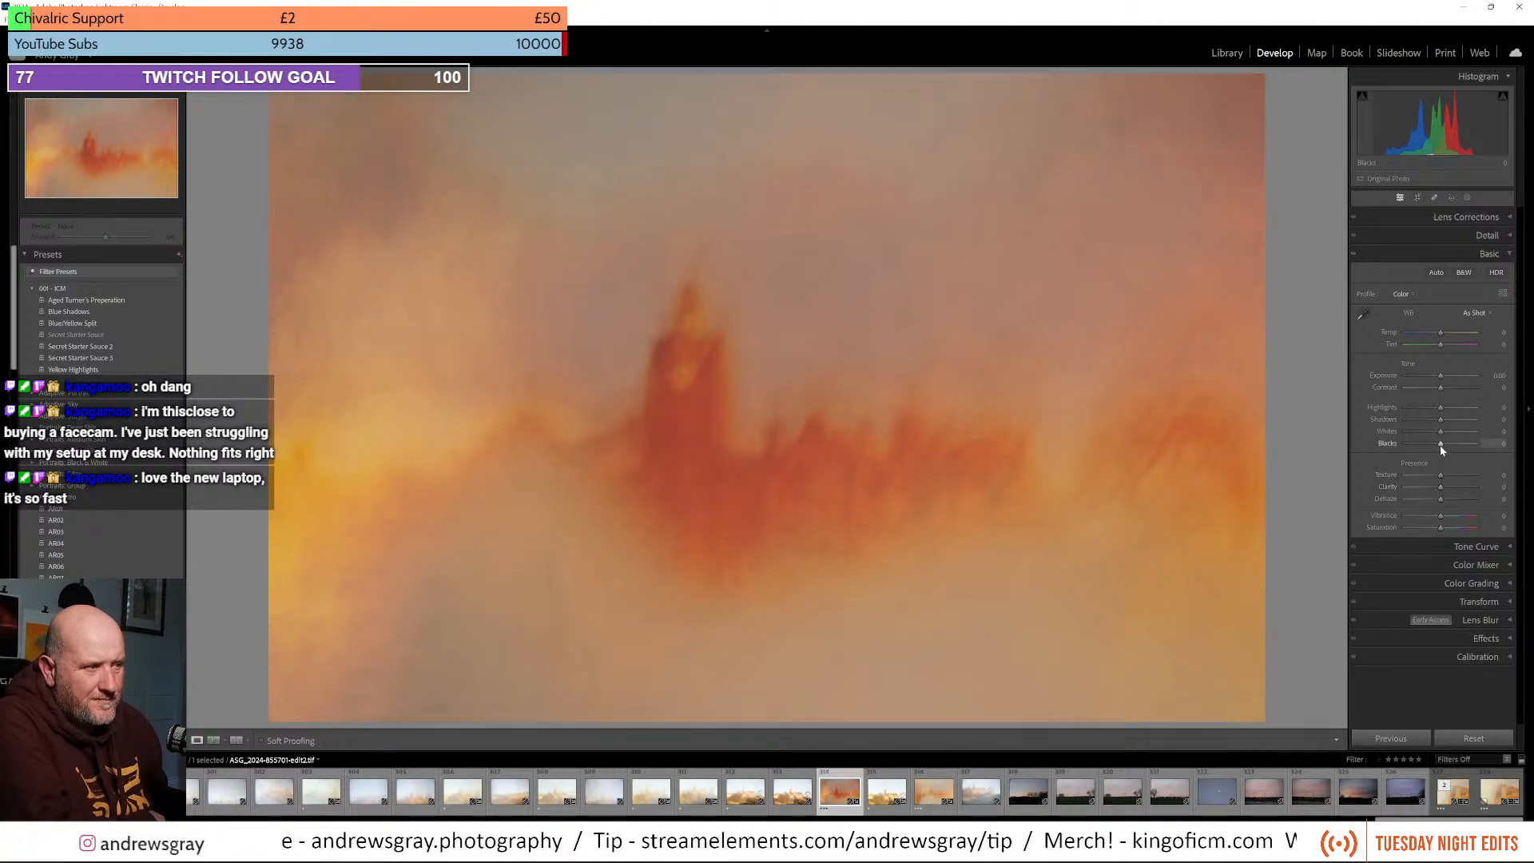
pyautogui.moveTo(1429, 450); pyautogui.dragTo(1457, 395)
pyautogui.doubleClick(1452, 420)
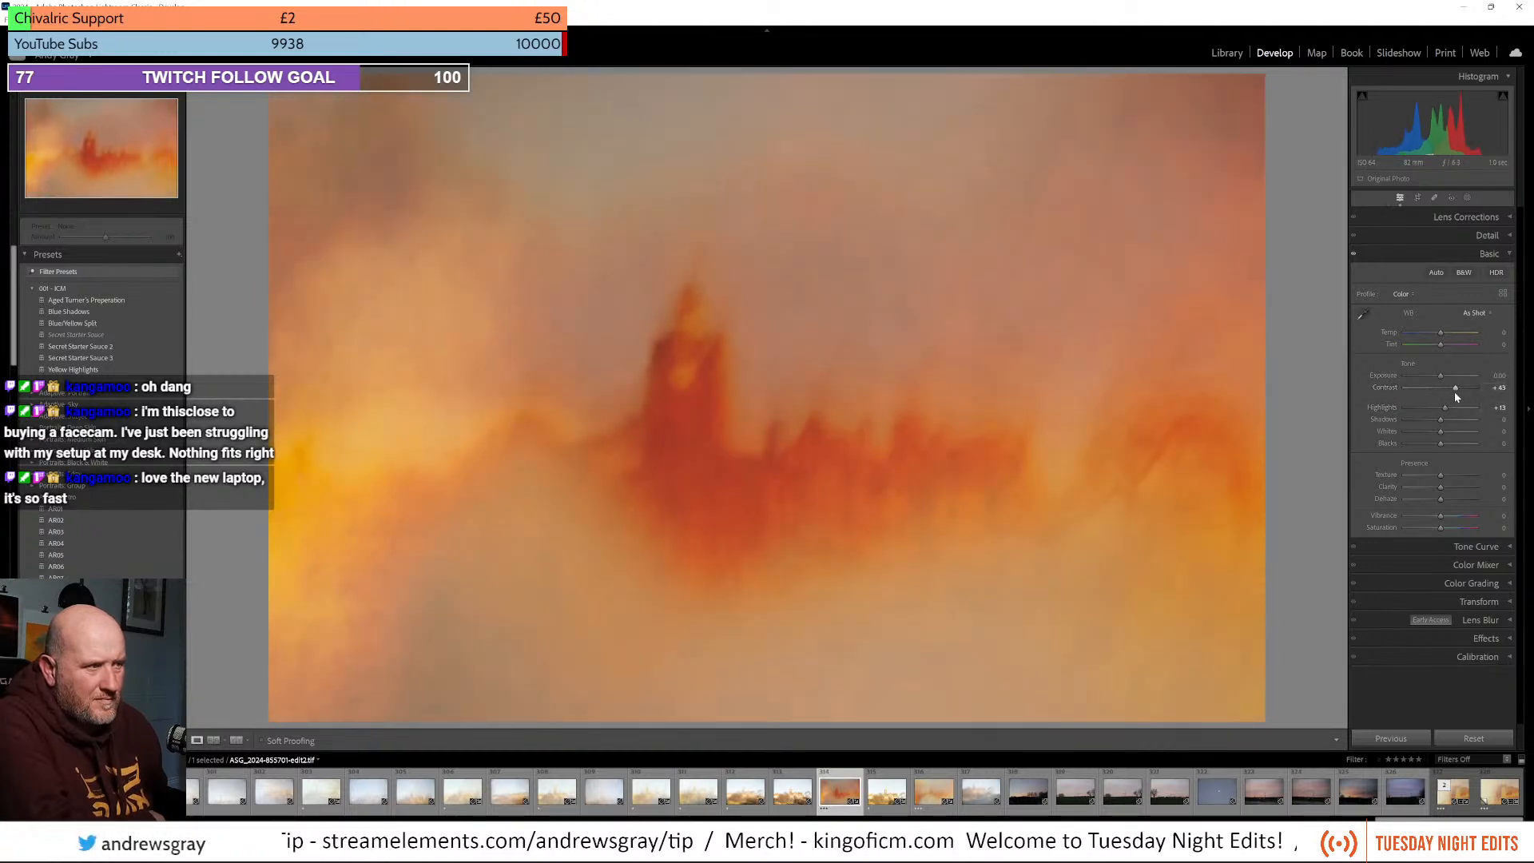
pyautogui.doubleClick(1457, 389)
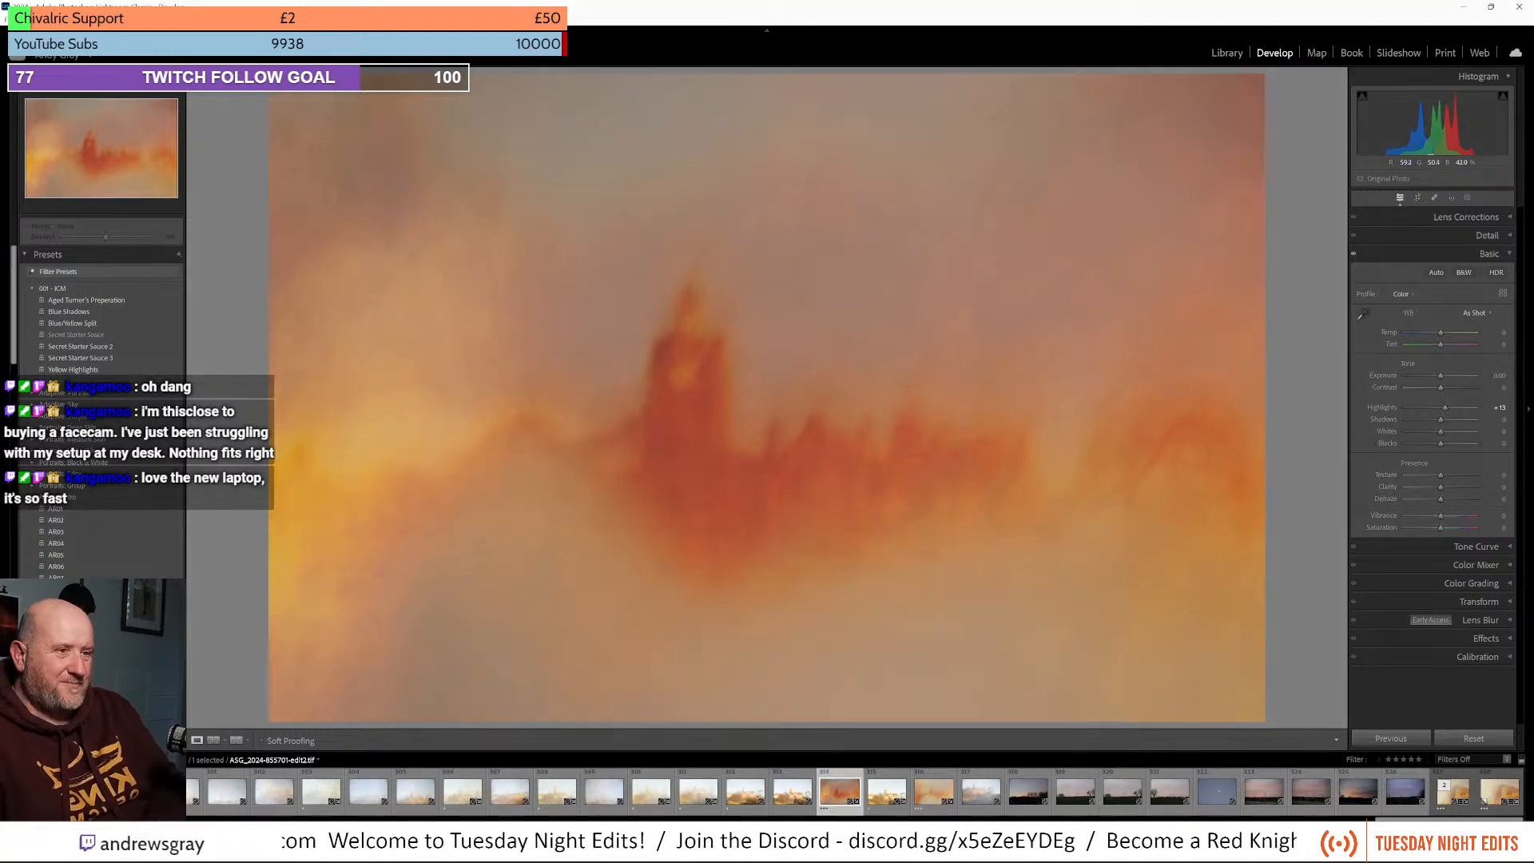
# Review the edit2 image full screen and slightly raise its exposure and contrast
pyautogui.press('f')
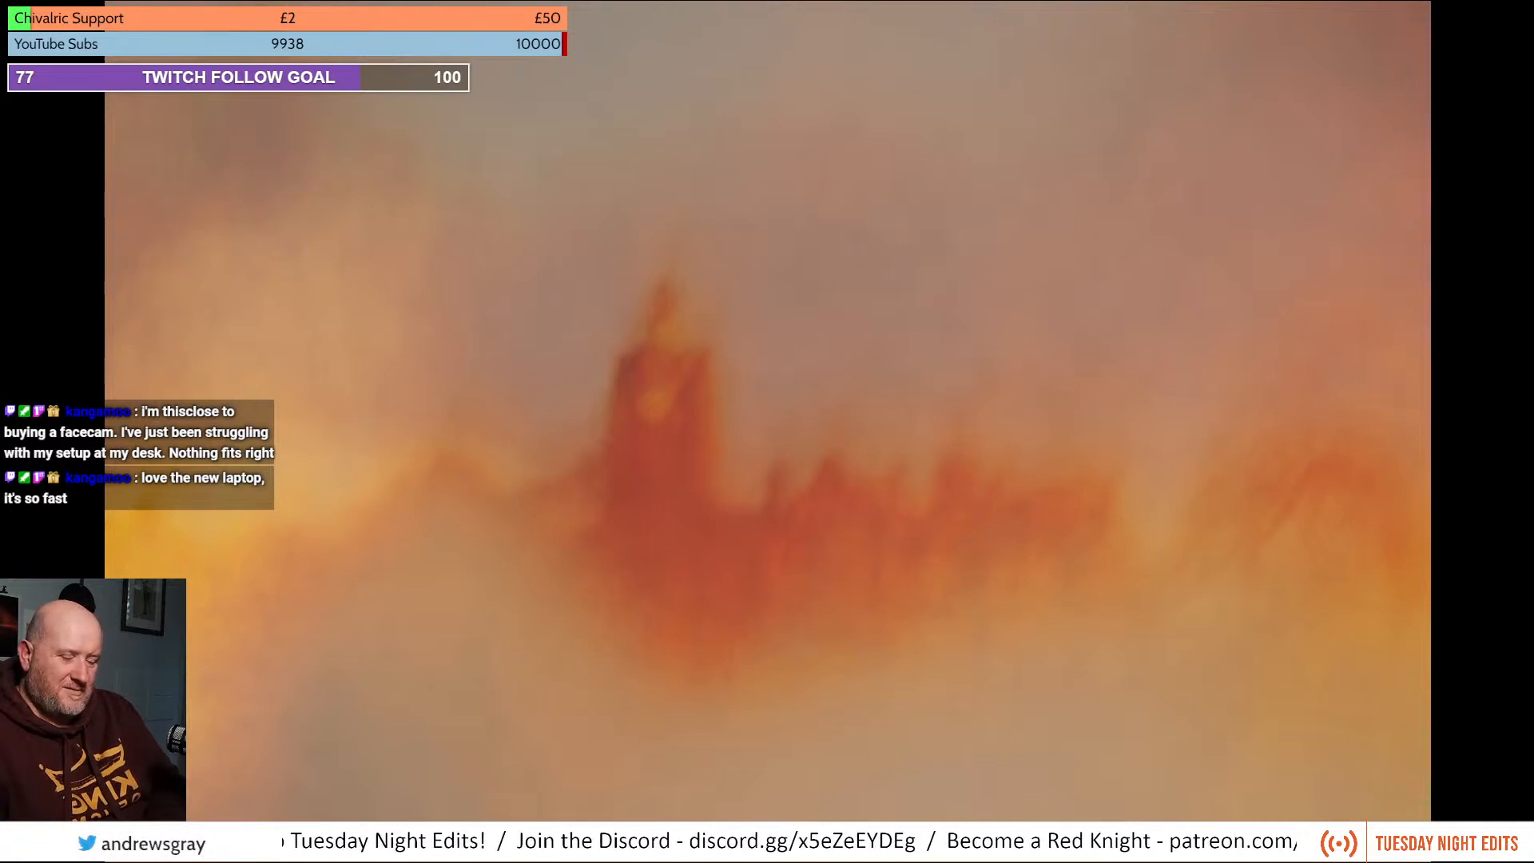
pyautogui.press('f')
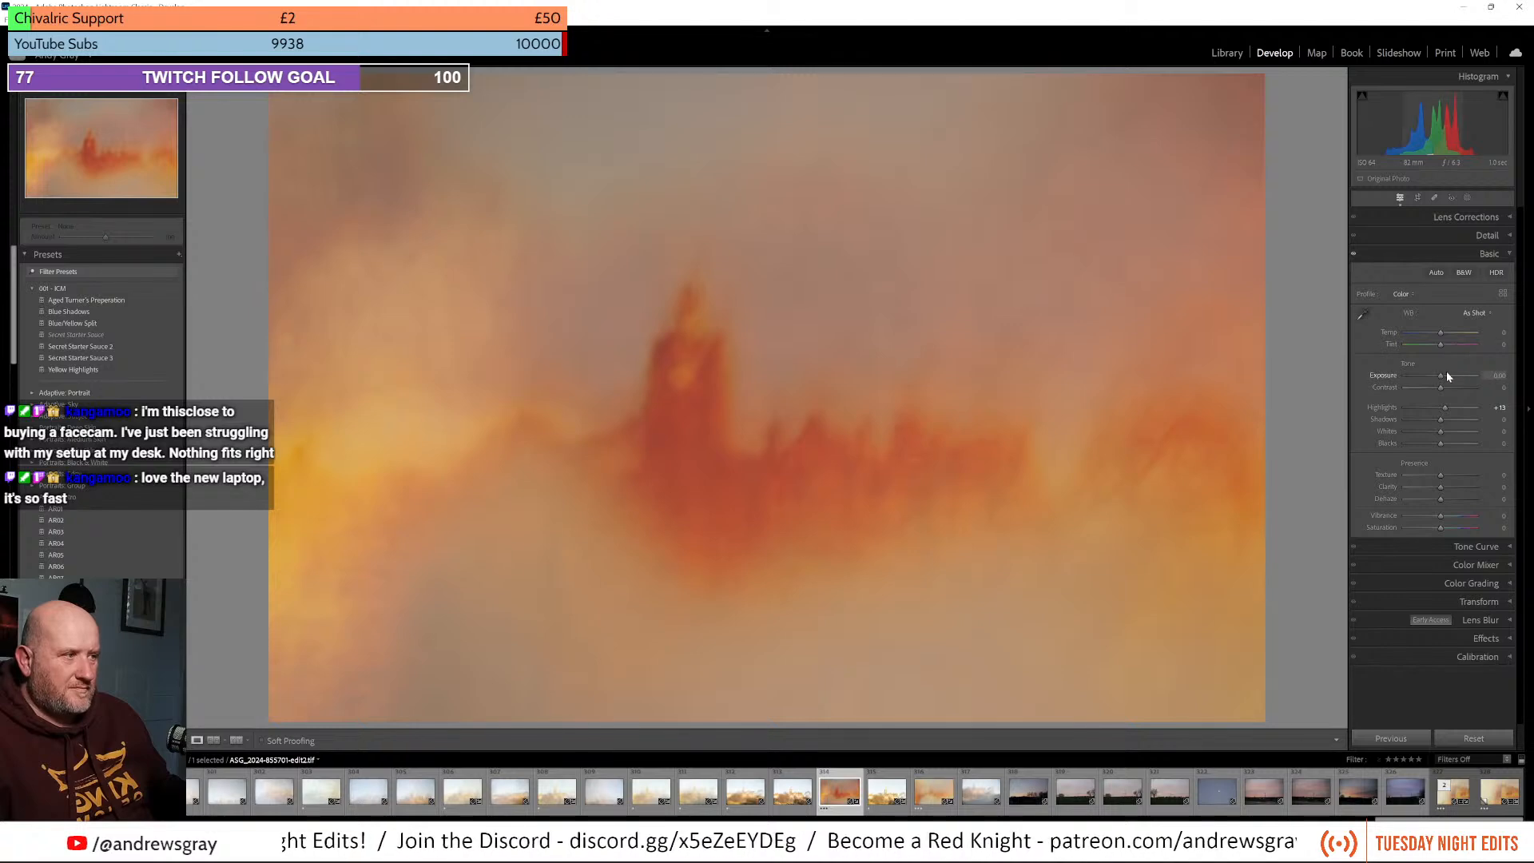
pyautogui.moveTo(1442, 374); pyautogui.dragTo(1449, 395)
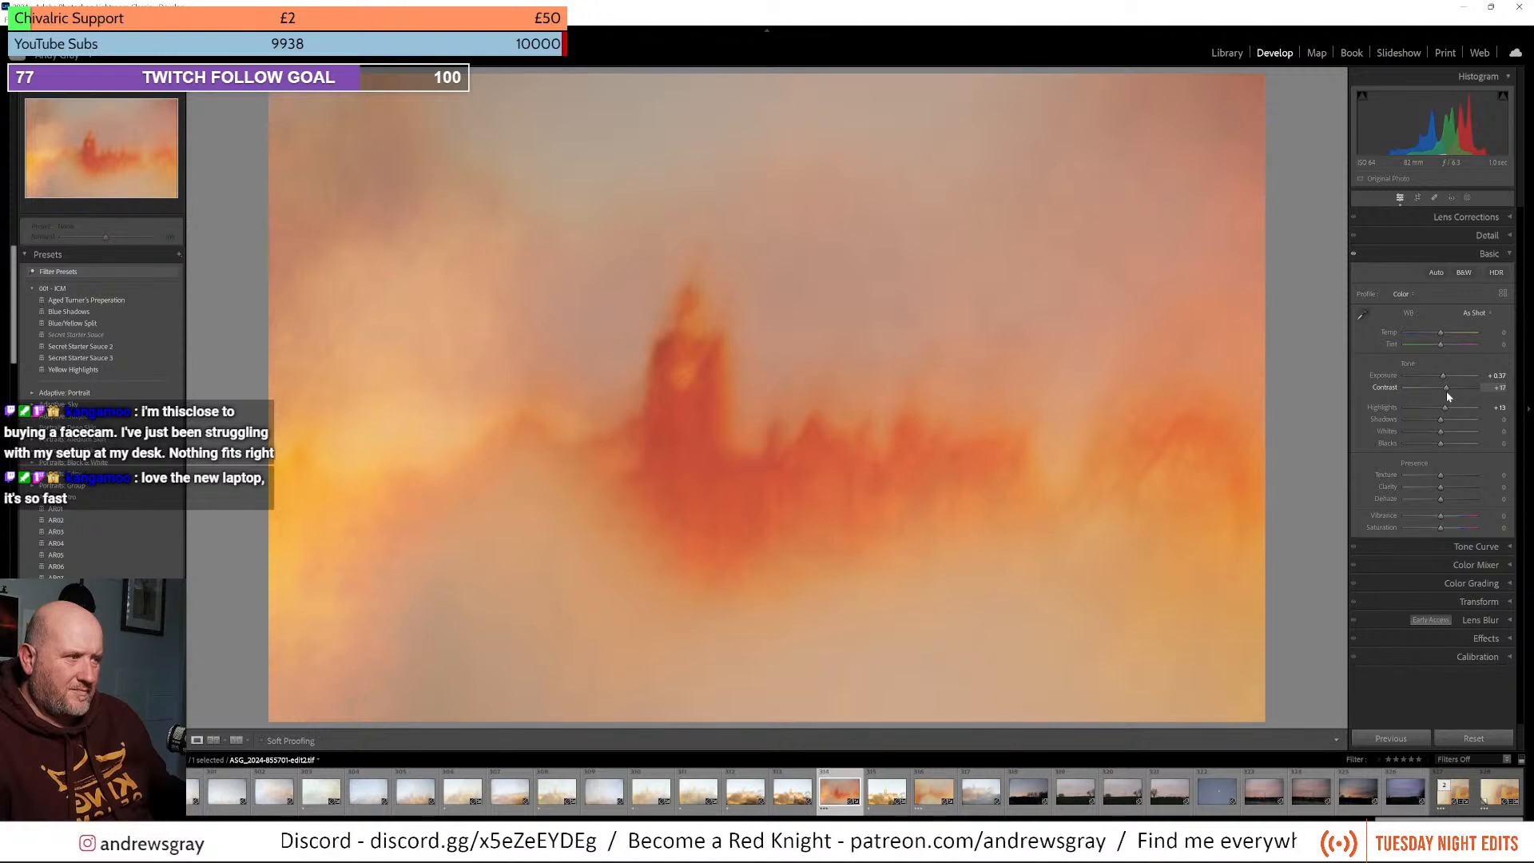
# Slightly reduce the red and orange saturation in the Color Mixer by targeting the red area below the clock tower
pyautogui.click(1468, 562)
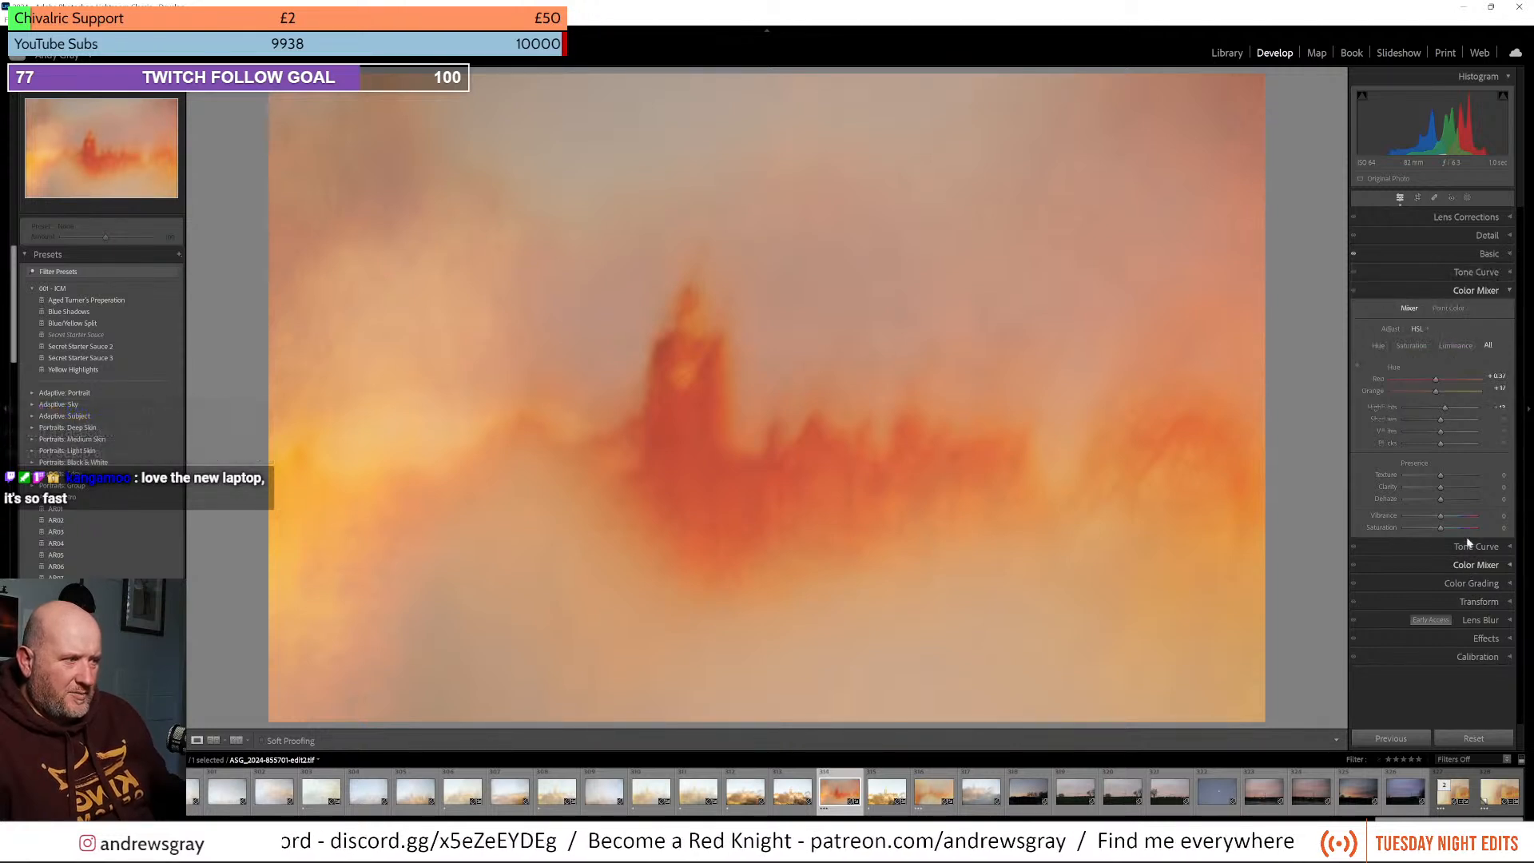
pyautogui.click(1356, 482)
pyautogui.moveTo(703, 479)
pyautogui.mouseDown()
pyautogui.moveTo(704, 540)
pyautogui.moveTo(703, 489)
pyautogui.mouseUp()
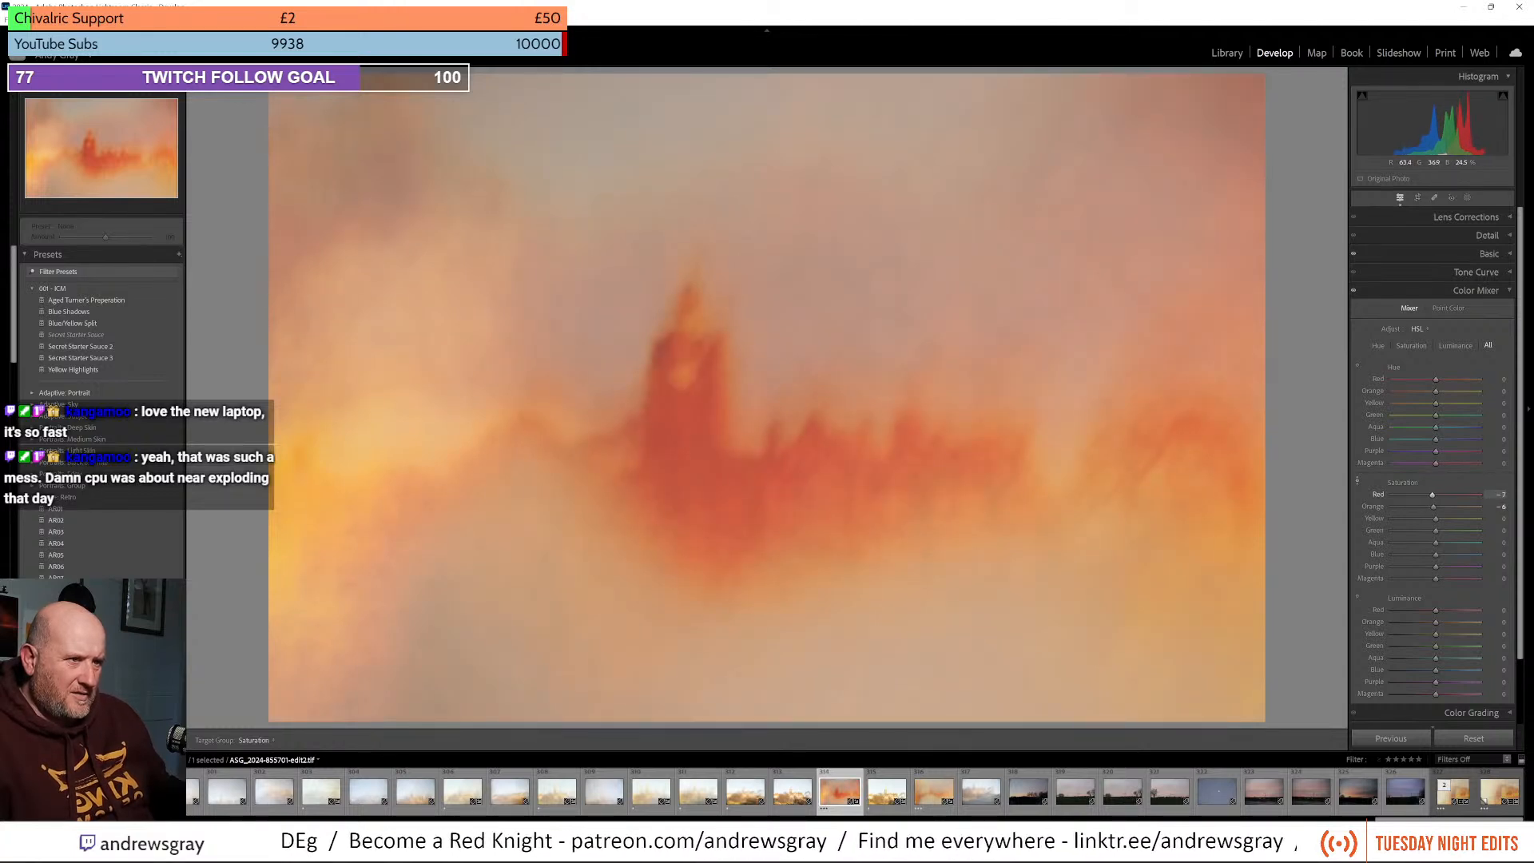
pyautogui.moveTo(704, 487); pyautogui.dragTo(703, 490)
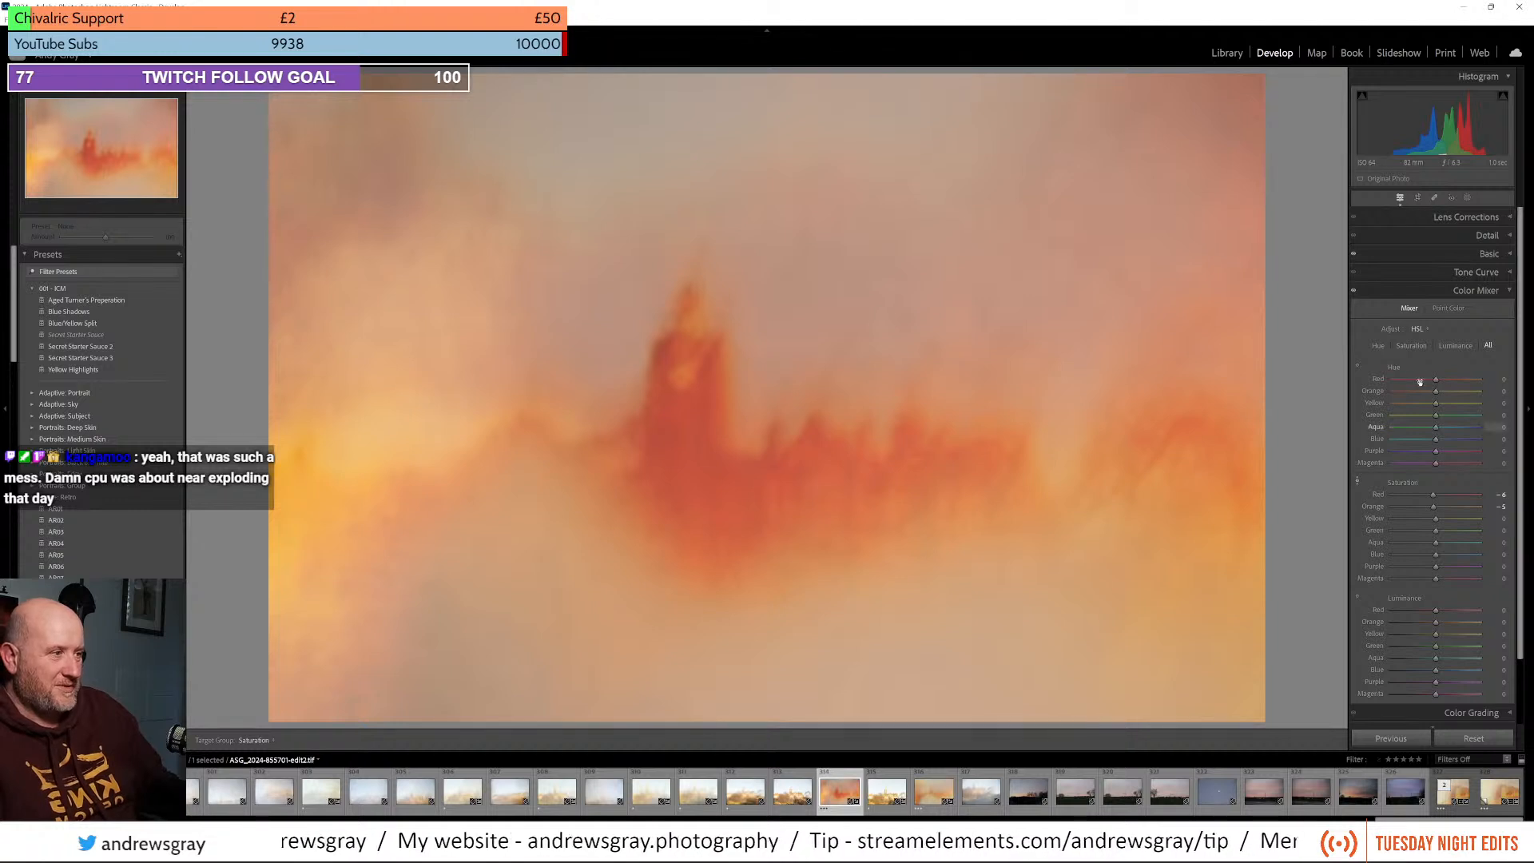
pyautogui.click(1468, 293)
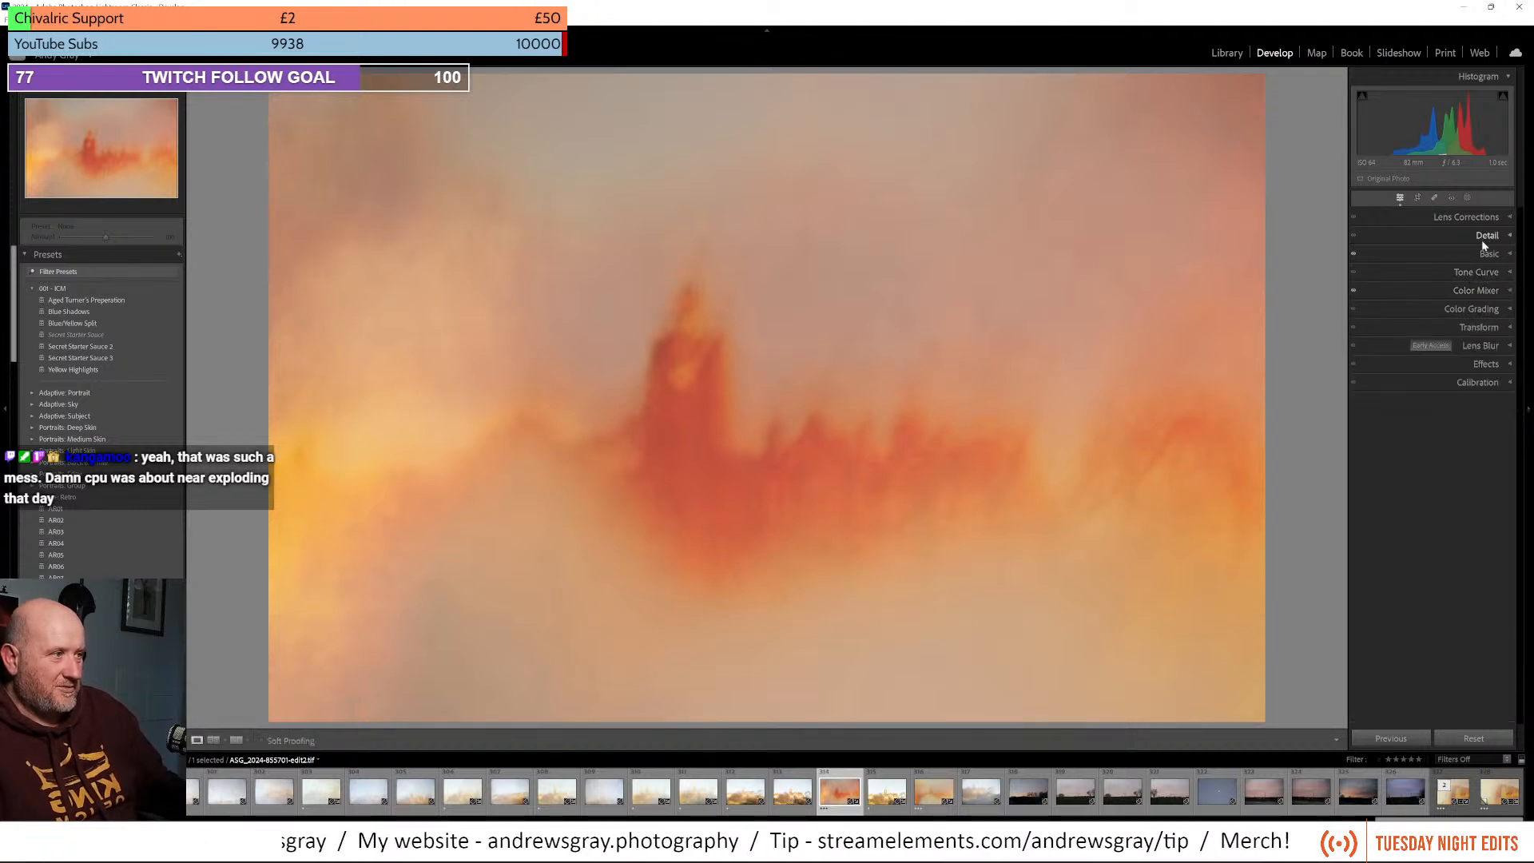
# Warm the edit2 image slightly by raising its white balance temperature to about +9
pyautogui.click(1483, 254)
pyautogui.moveTo(1441, 332); pyautogui.dragTo(1446, 332)
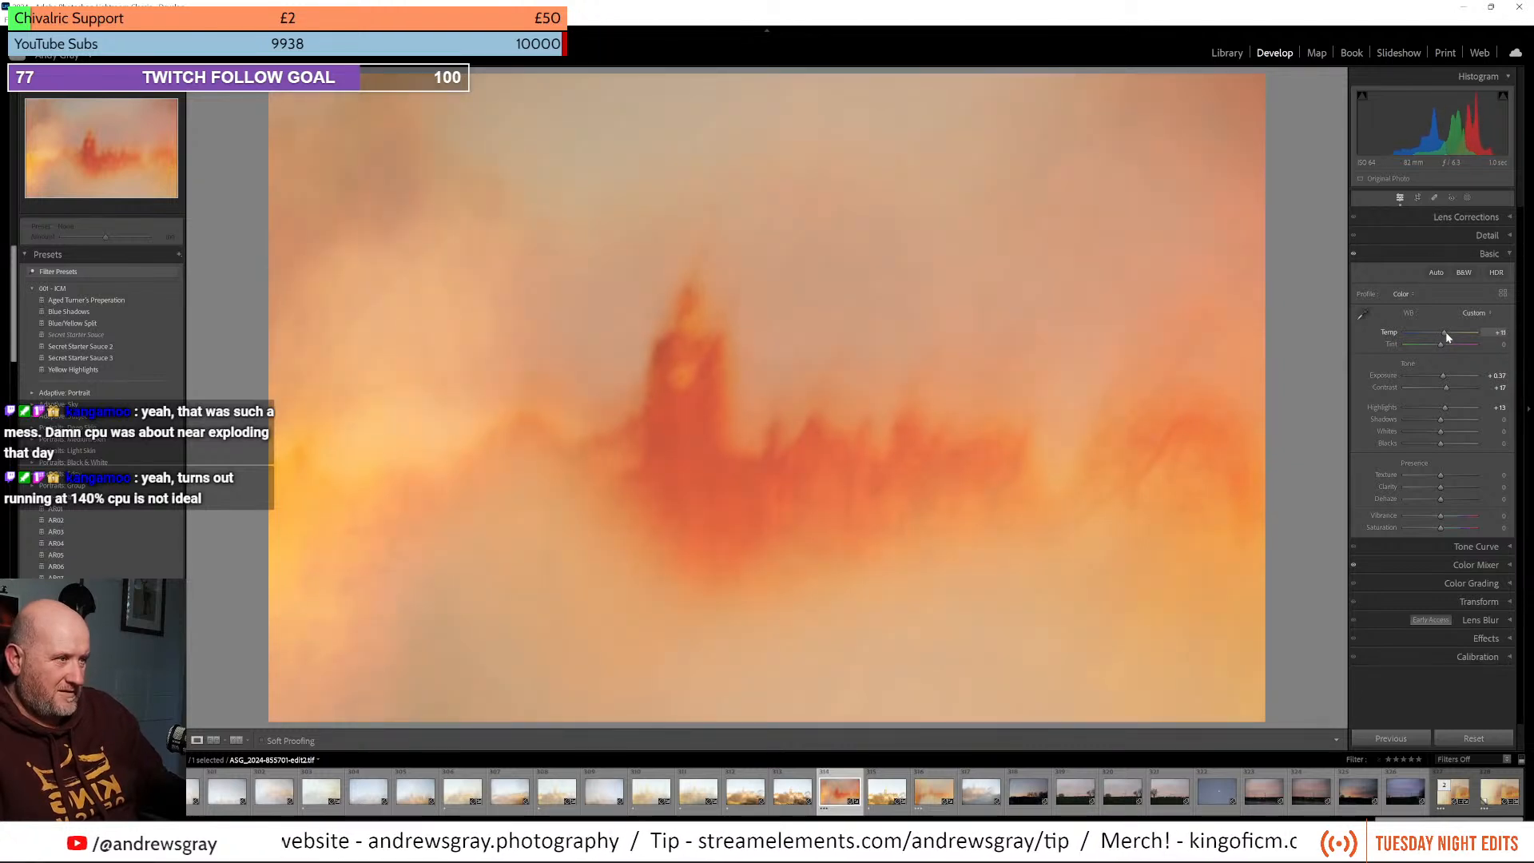
pyautogui.moveTo(1446, 333); pyautogui.dragTo(1442, 346)
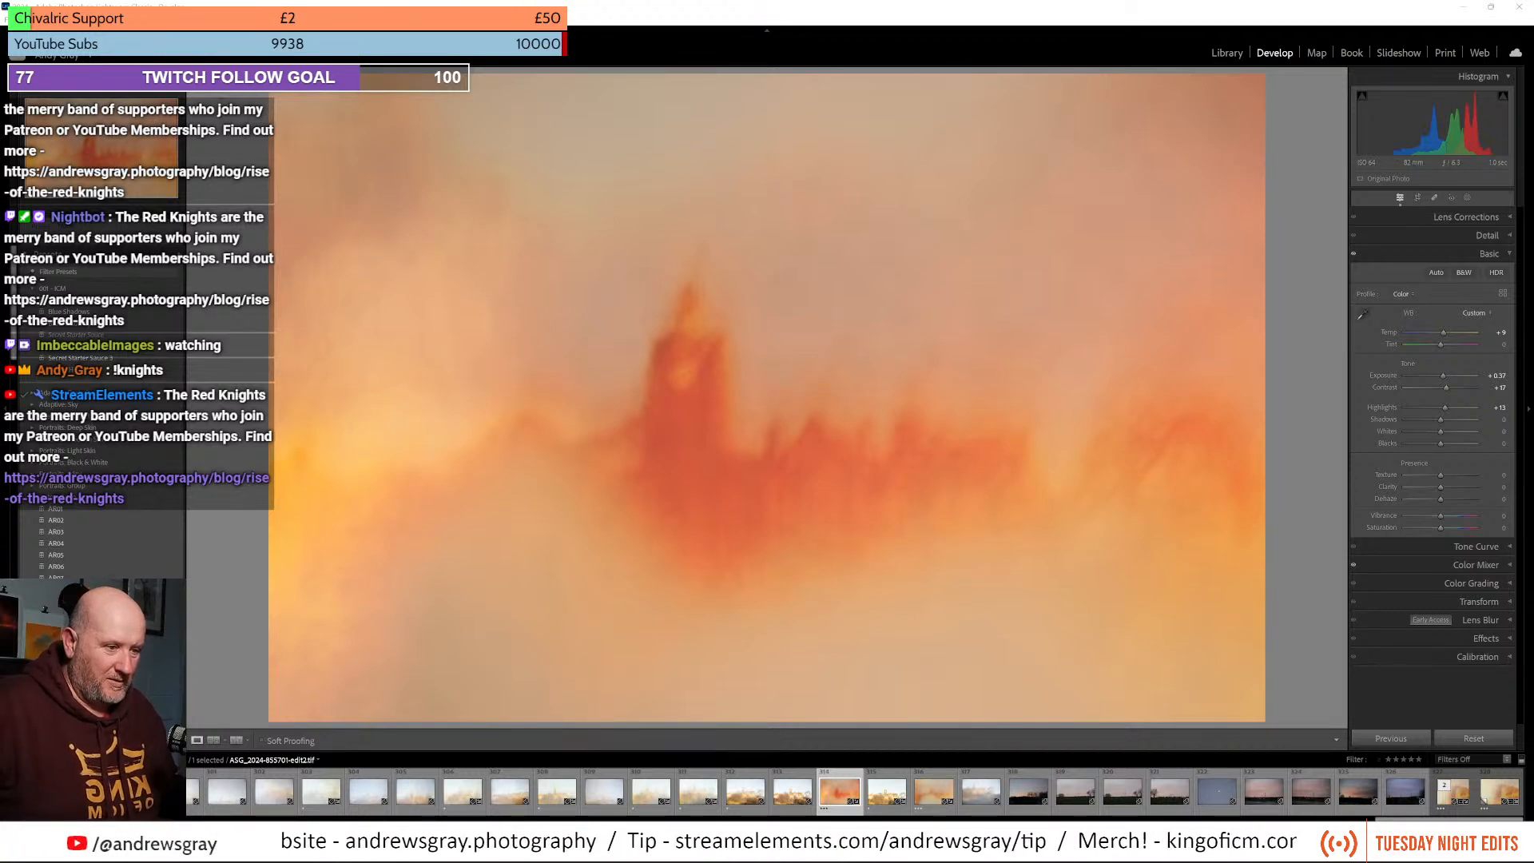
pyautogui.moveTo(807, 846)
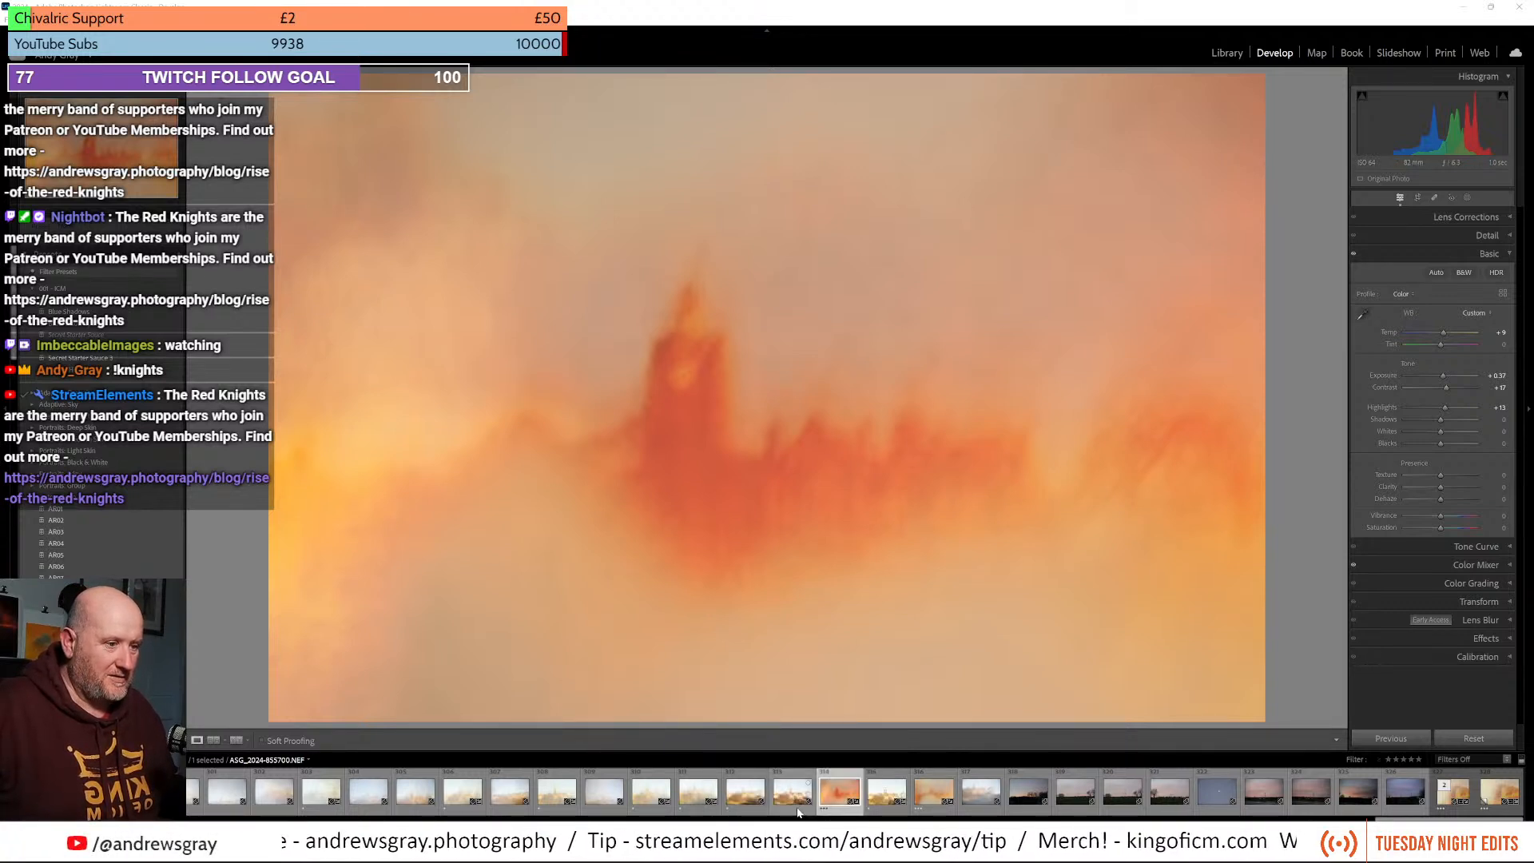